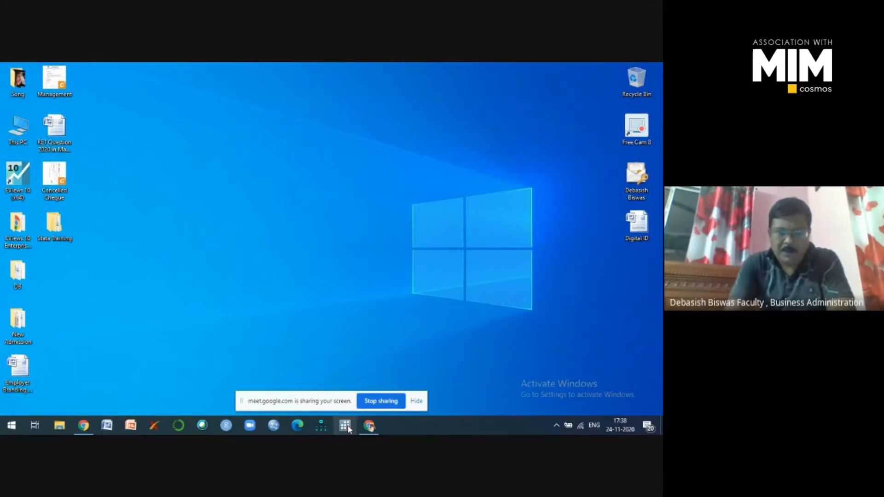
# - Switch to Stata and start importing an Excel spreadsheet
pyautogui.click(348, 427)
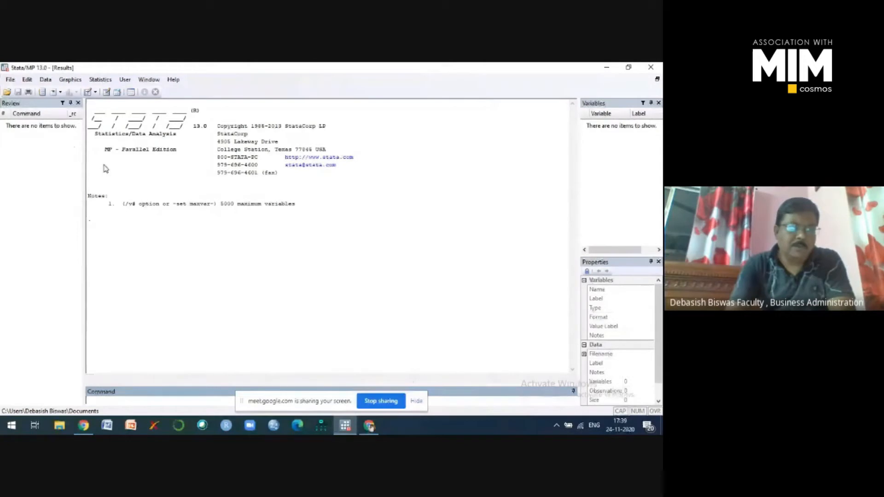
pyautogui.click(10, 80)
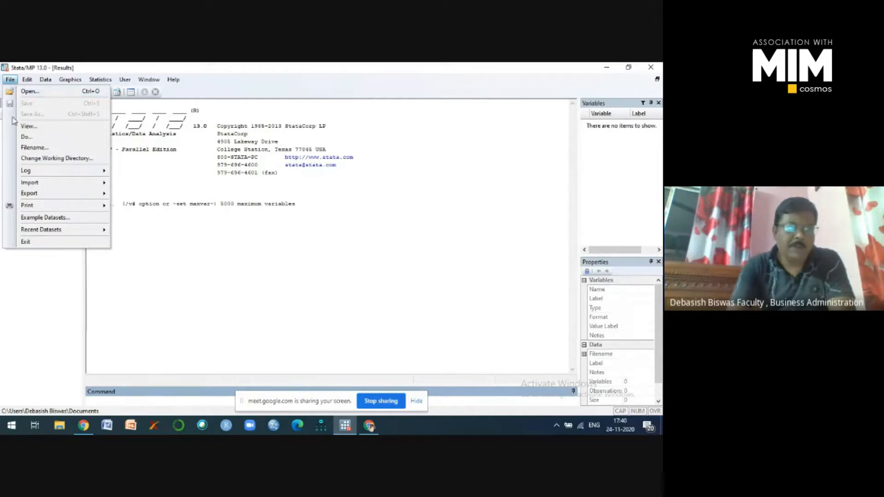
pyautogui.moveTo(29, 188)
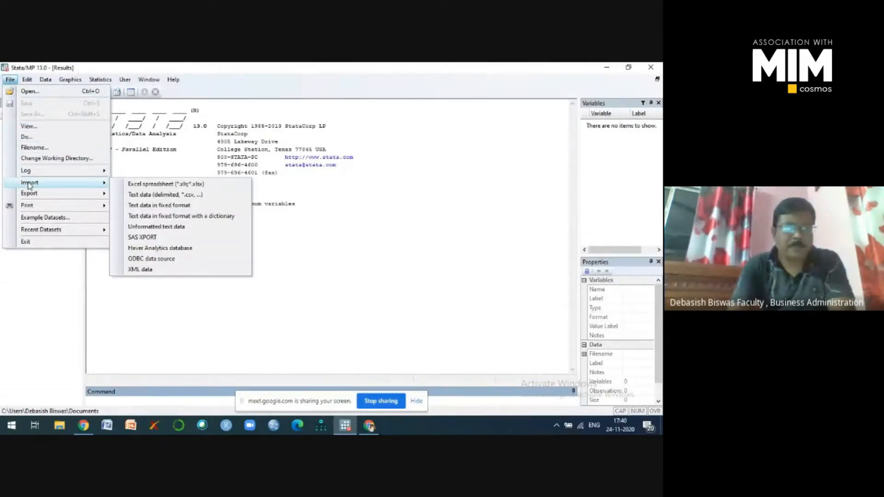
pyautogui.click(174, 185)
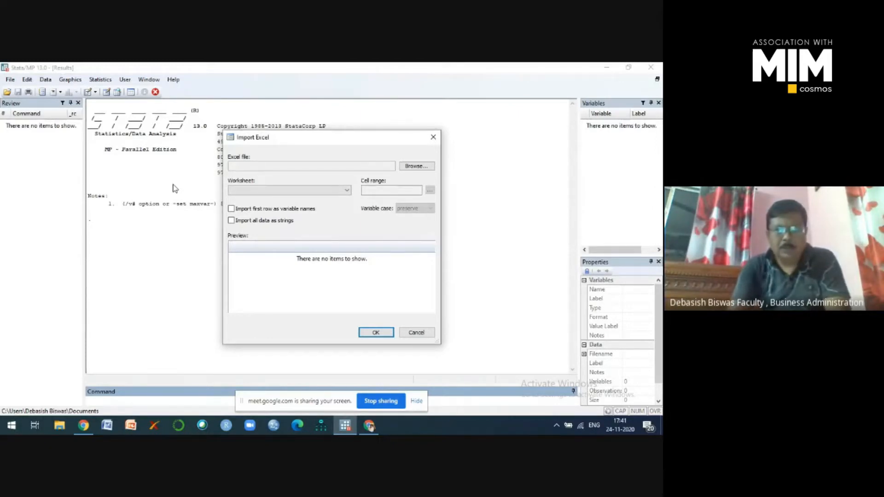
# - Choose the workbook "Panel Data without DV" from the Desktop folder Stata Training, Day 2, as the Excel file to import
pyautogui.click(417, 166)
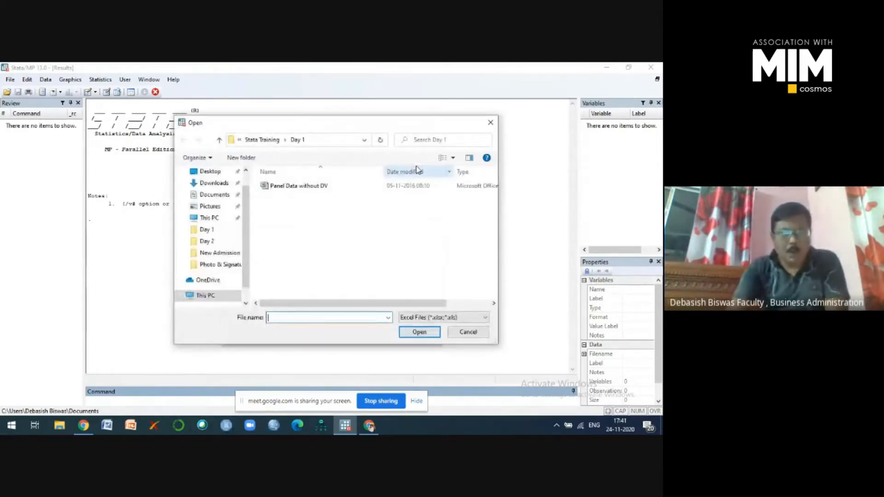
pyautogui.scroll(1, 244, 170)
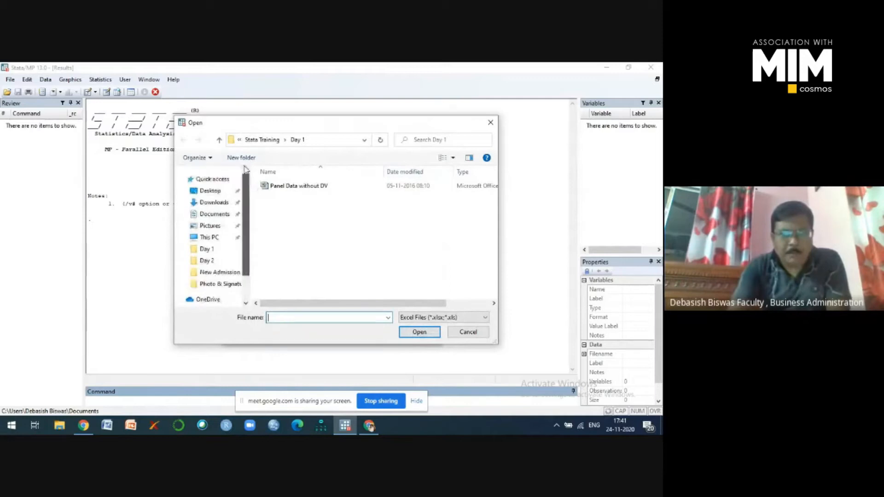
pyautogui.click(208, 192)
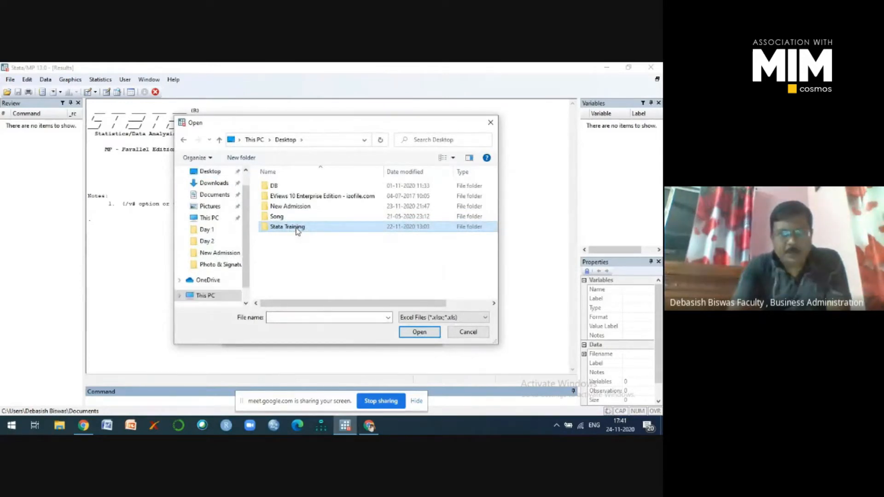
pyautogui.doubleClick(296, 230)
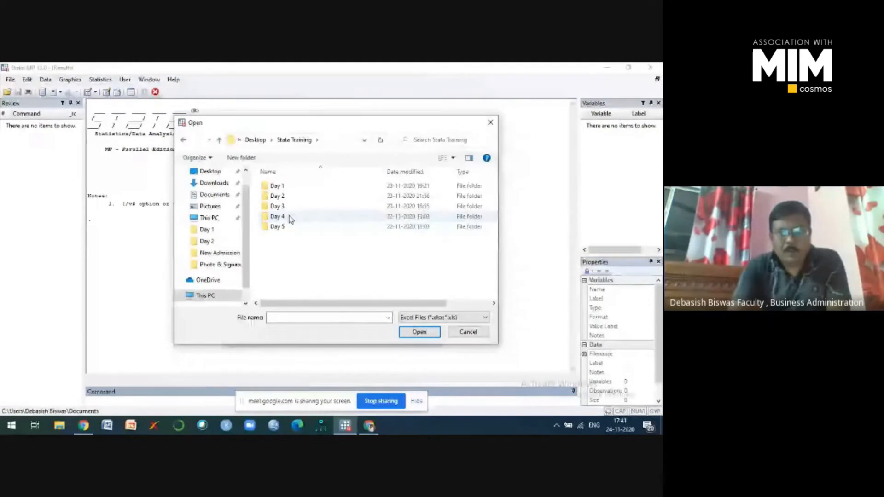
pyautogui.doubleClick(278, 197)
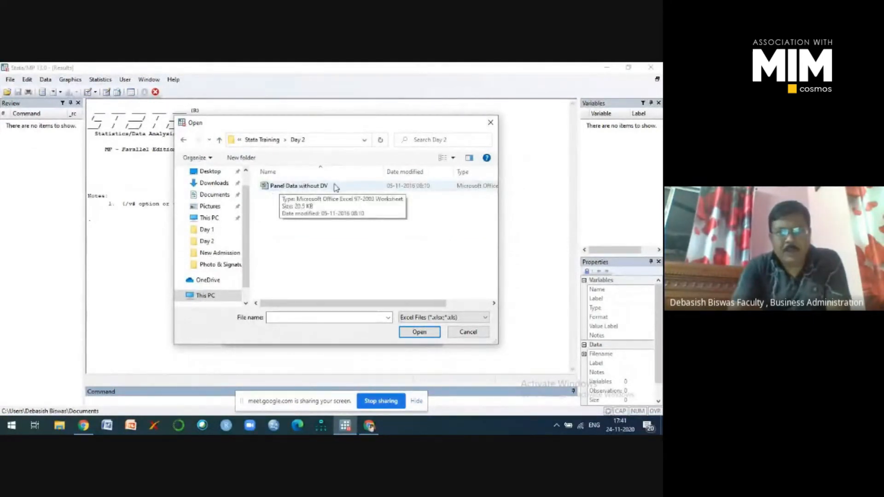
pyautogui.click(299, 186)
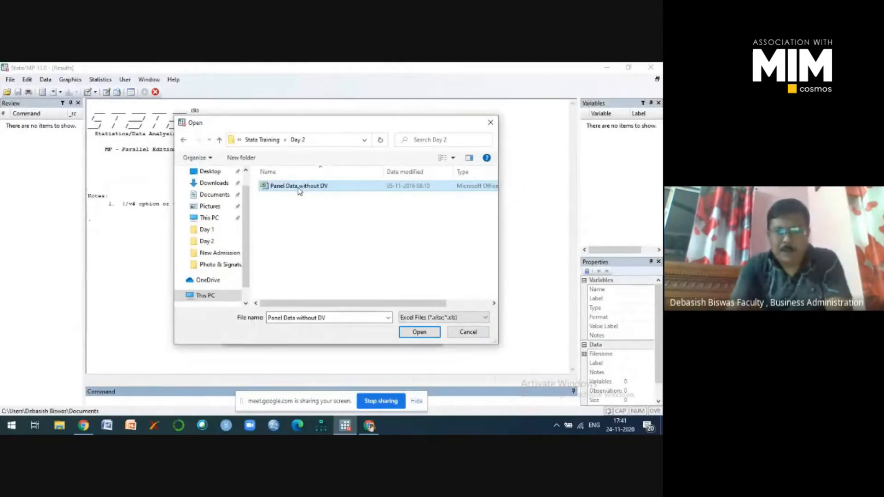
pyautogui.click(426, 336)
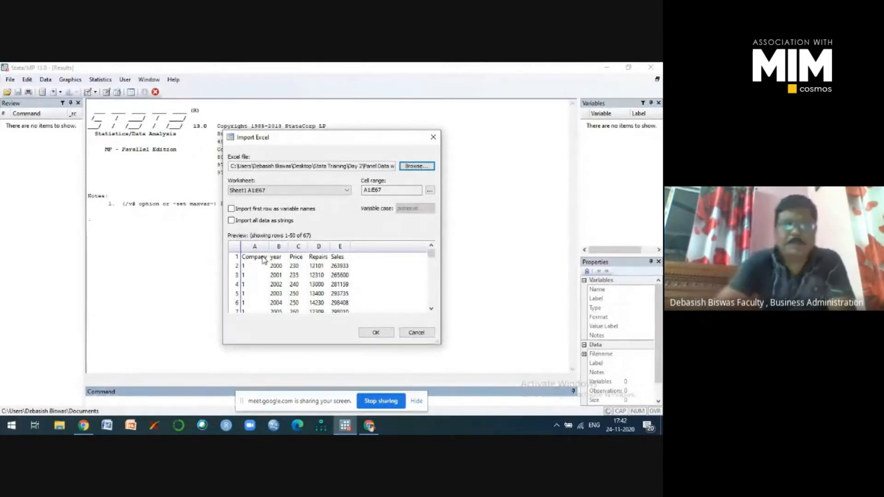
# - Import Sheet1, cell range A1:E67, using the first row as variable names
pyautogui.click(231, 208)
pyautogui.click(232, 209)
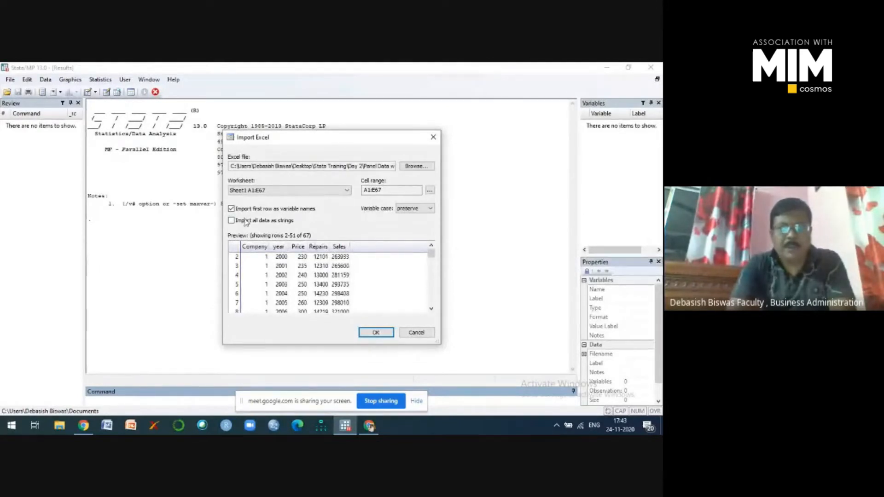
pyautogui.click(375, 333)
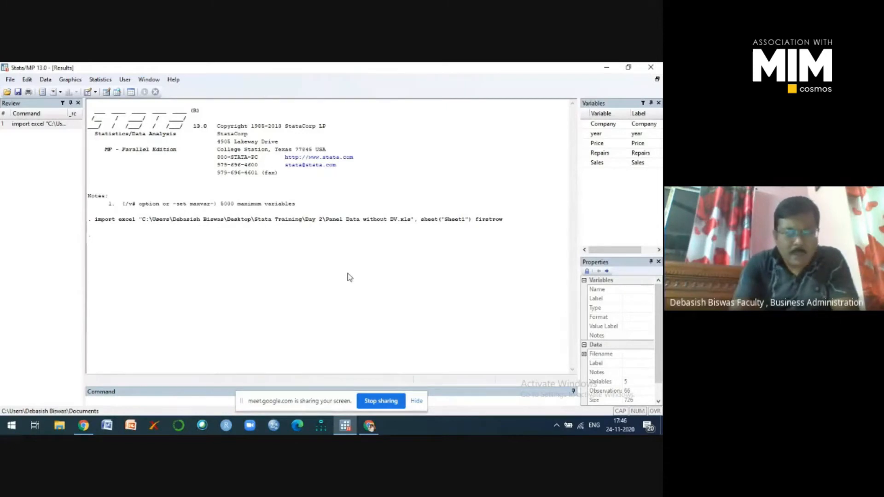
# - Open a text log file by running the command log using " Tuesday Analysis.txt", text append
pyautogui.click(109, 399)
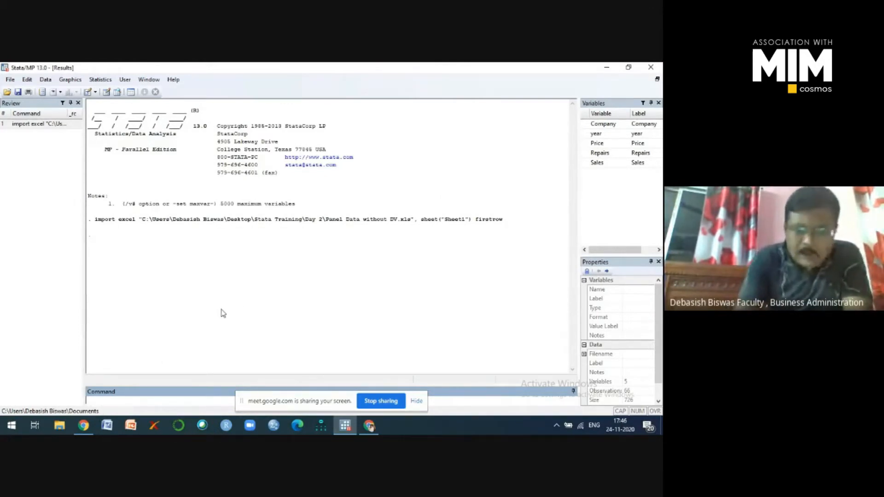
pyautogui.write('lo')
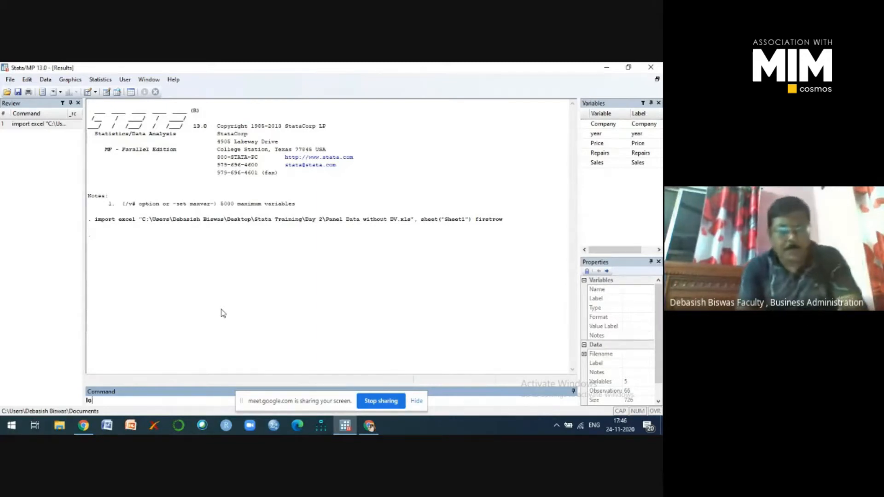
pyautogui.write('g')
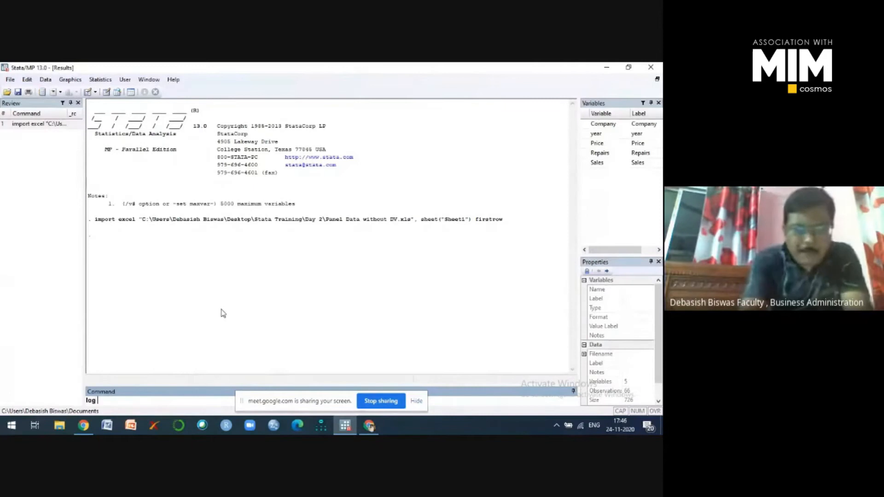
pyautogui.write(' using')
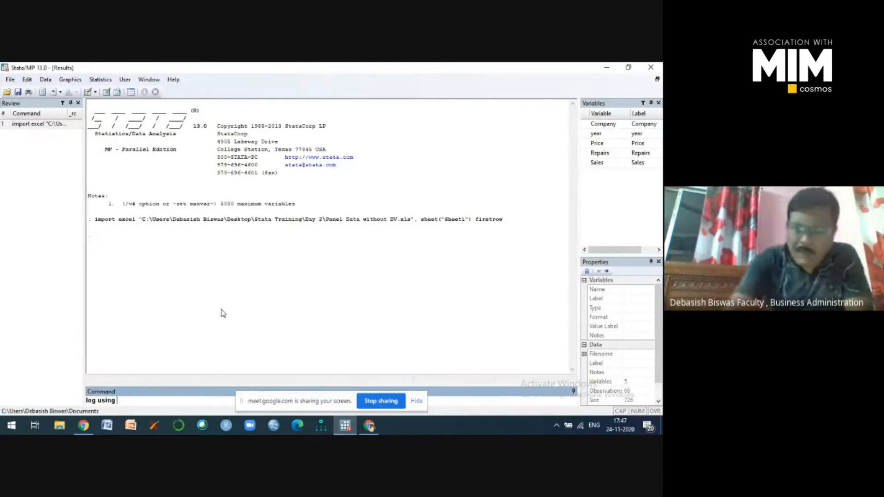
pyautogui.write('"')
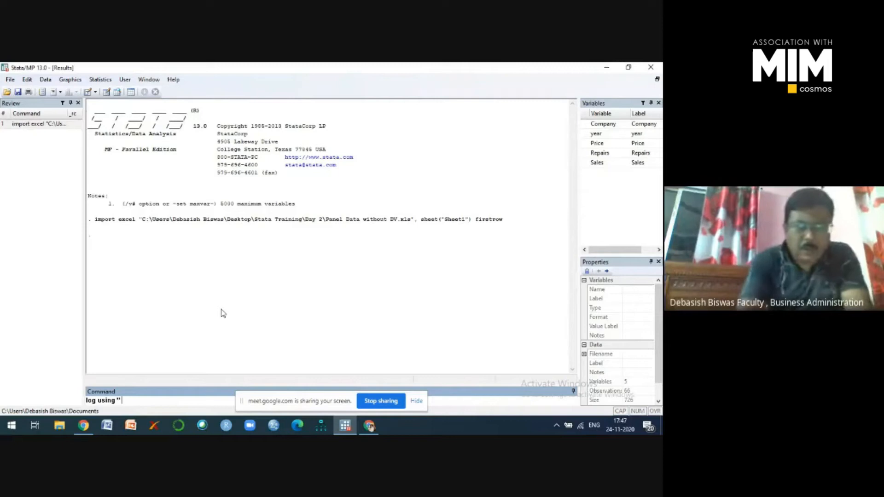
pyautogui.write('Tue')
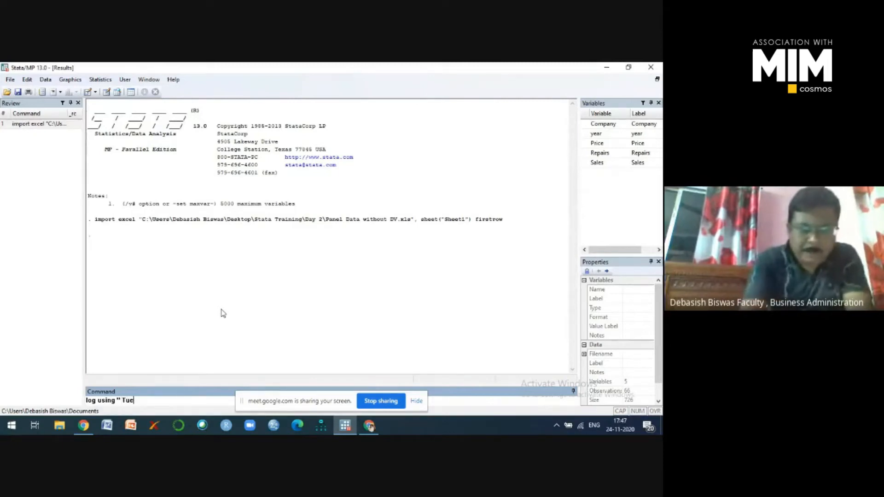
pyautogui.write('sday')
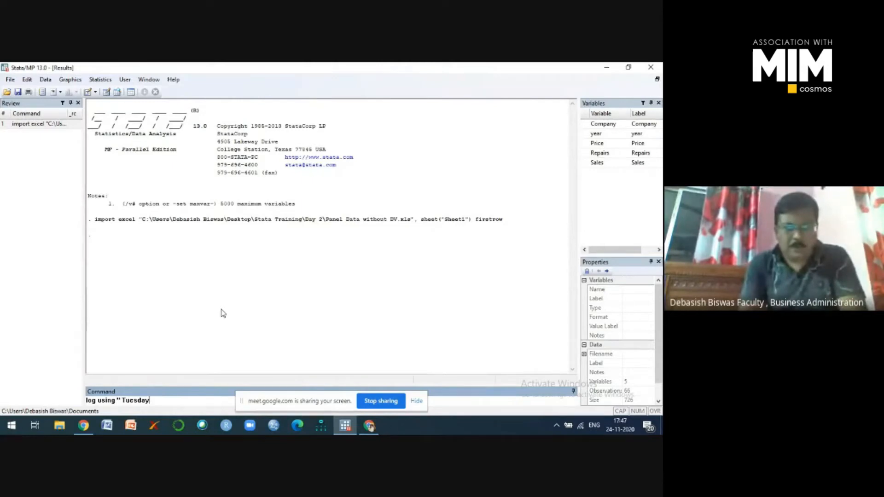
pyautogui.write(' A')
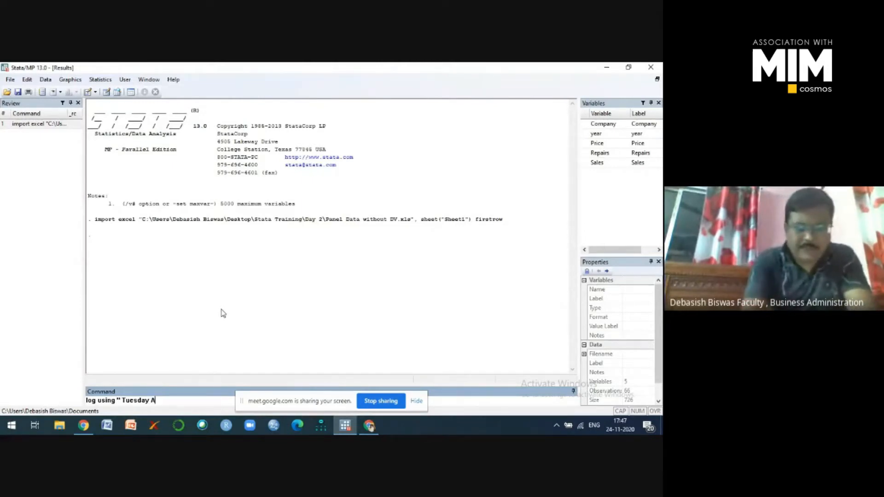
pyautogui.write('nalysis')
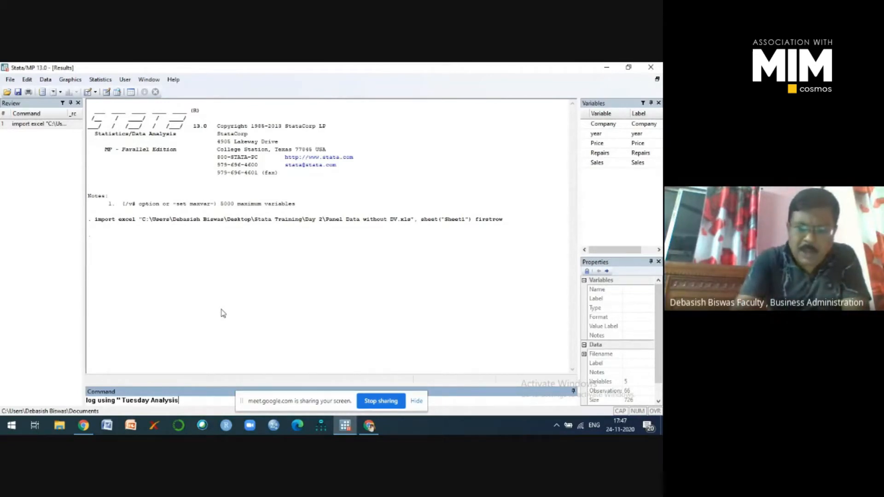
pyautogui.write('.')
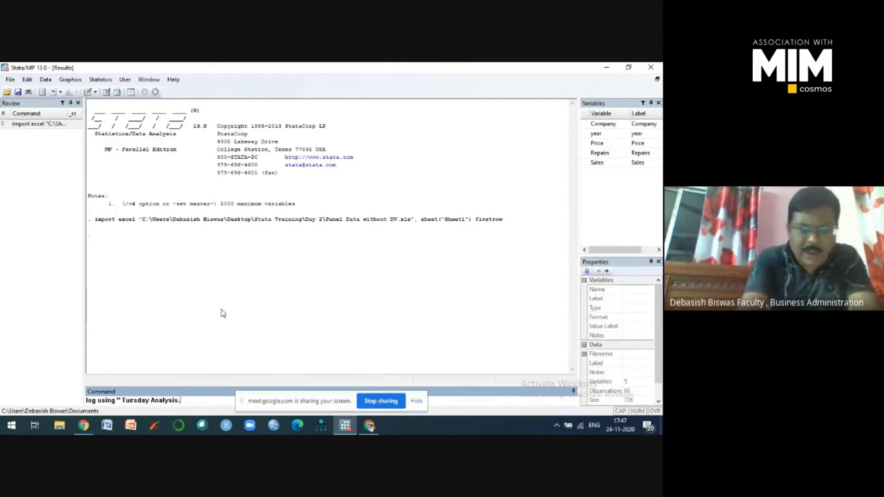
pyautogui.write('txt')
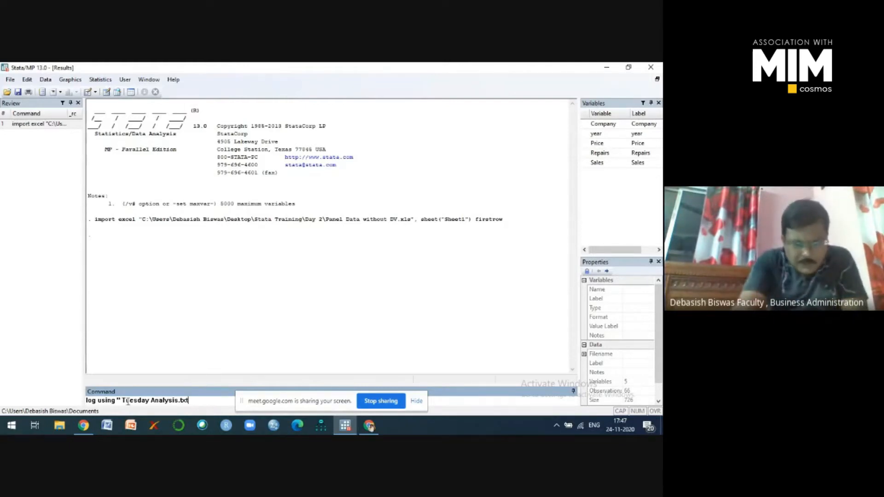
pyautogui.moveTo(126, 402); pyautogui.dragTo(180, 404)
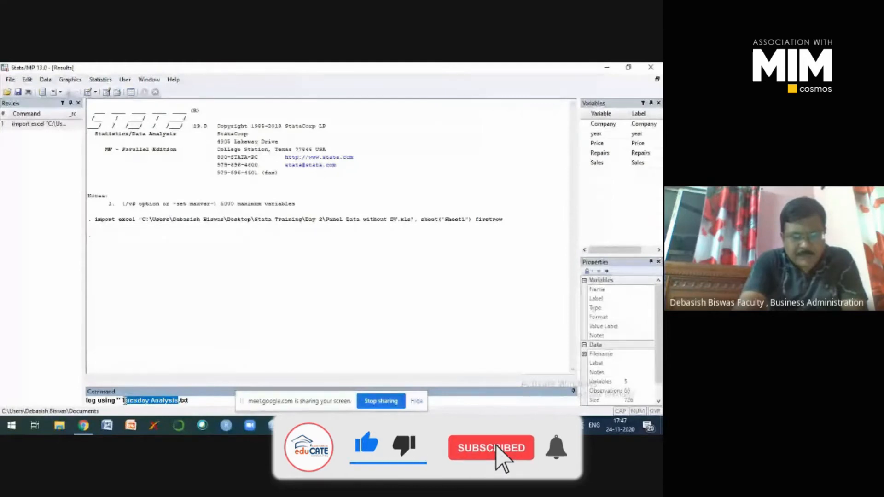
pyautogui.moveTo(124, 403); pyautogui.dragTo(179, 403)
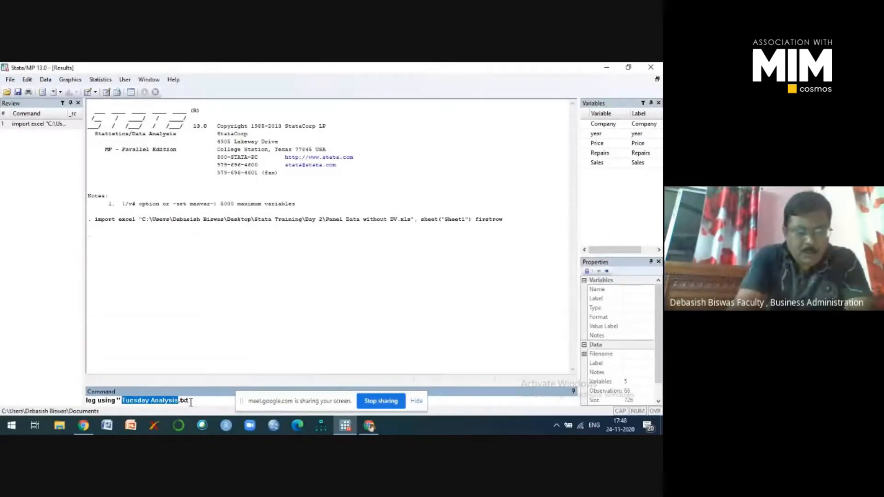
pyautogui.click(190, 402)
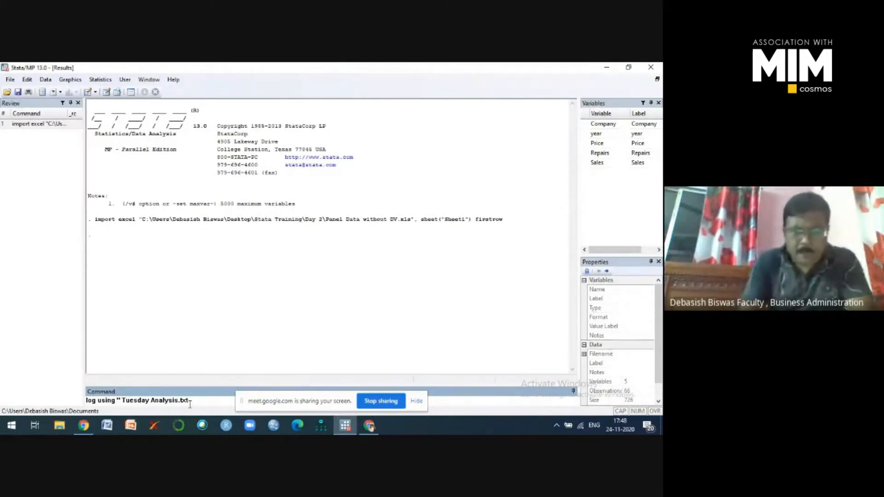
pyautogui.write('",')
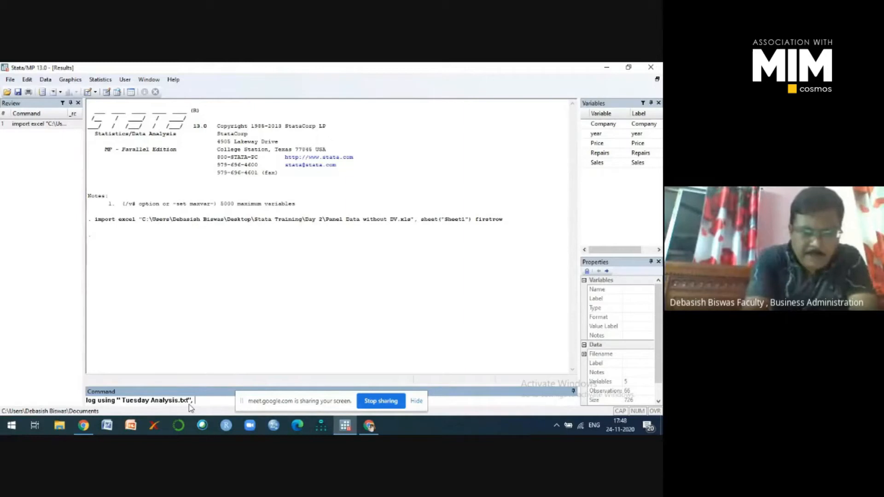
pyautogui.write('text')
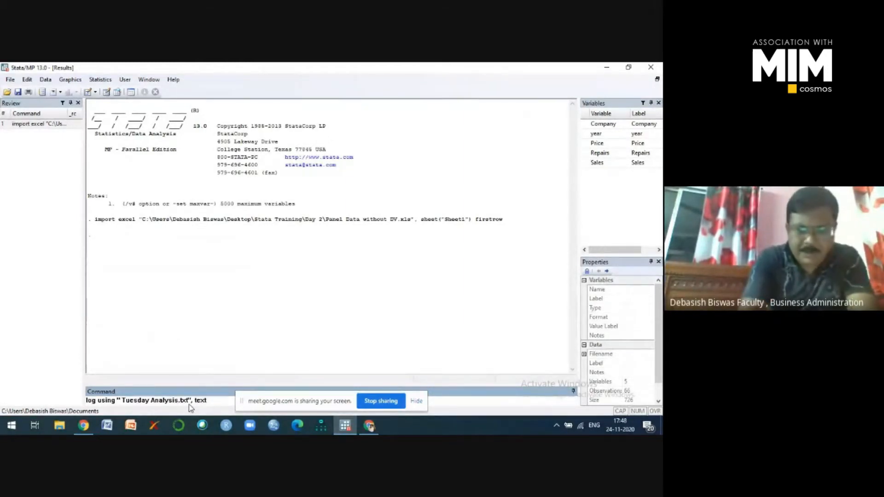
pyautogui.write(' append')
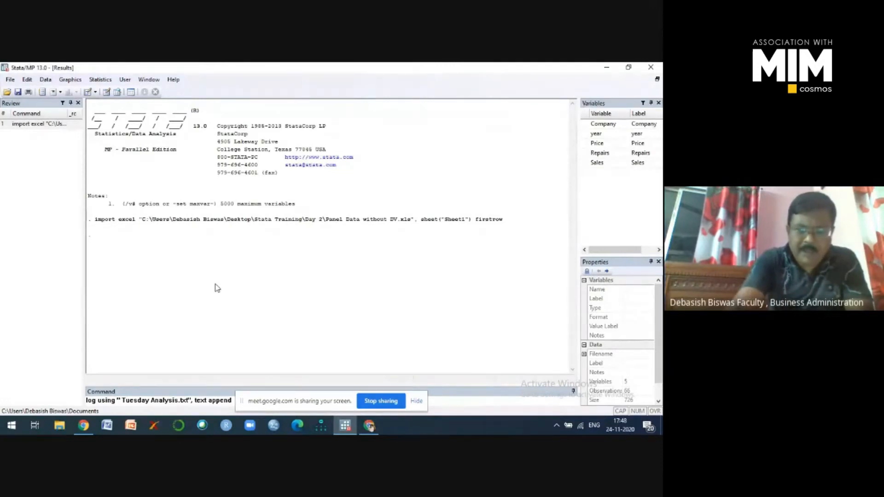
pyautogui.press('Return')
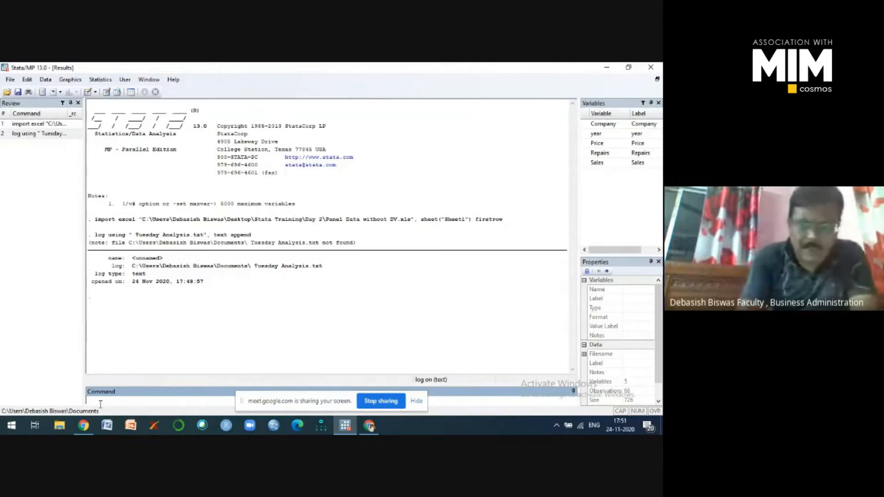
# - Run the list command to display the imported panel data observations and examine the listing from its start
pyautogui.write('li')
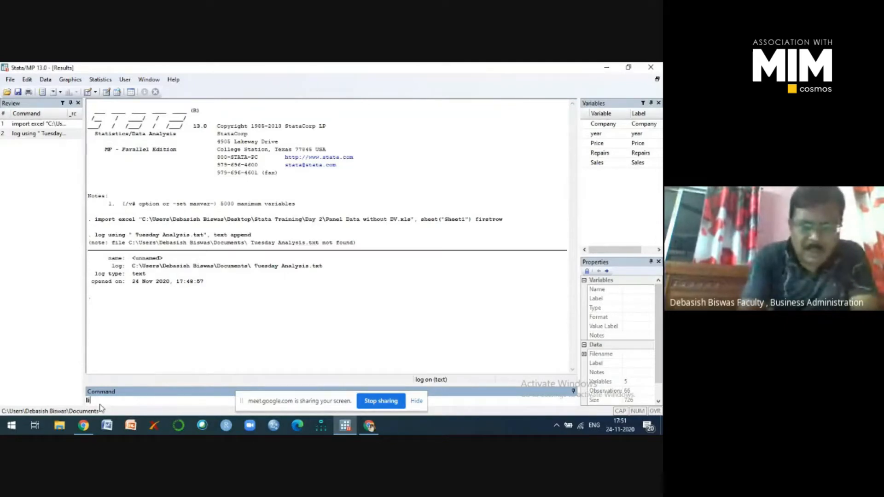
pyautogui.write('st')
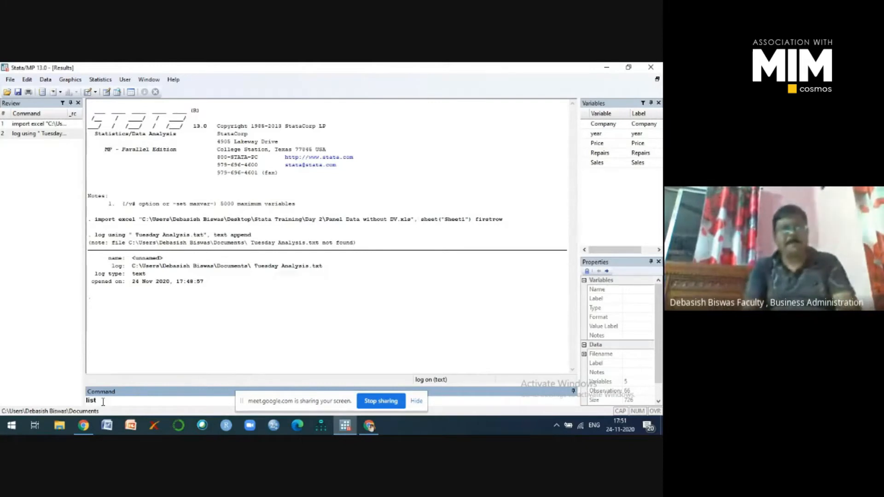
pyautogui.press('Return')
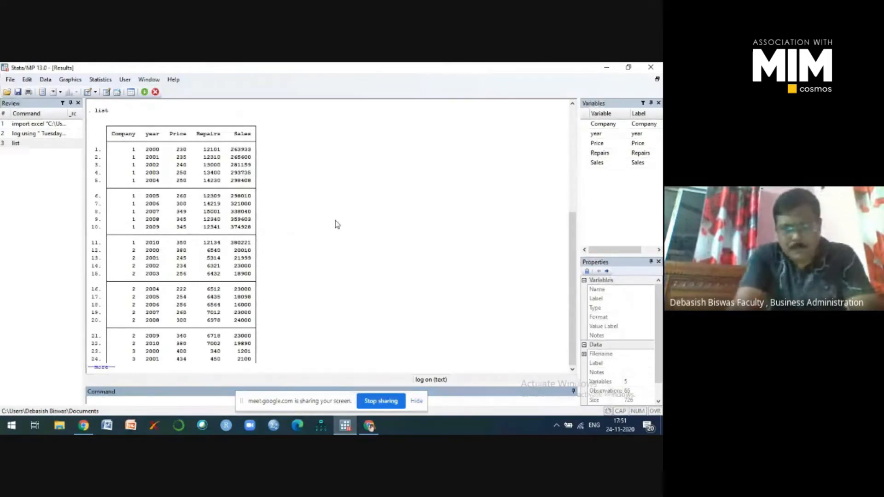
pyautogui.scroll(1, 335, 220)
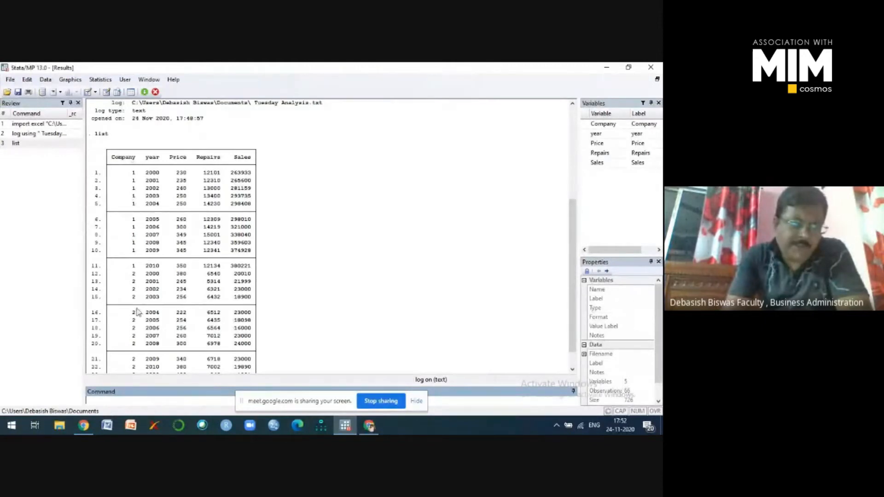
# - Continue the paused data listing until all remaining observations are displayed
pyautogui.scroll(-1, 137, 312)
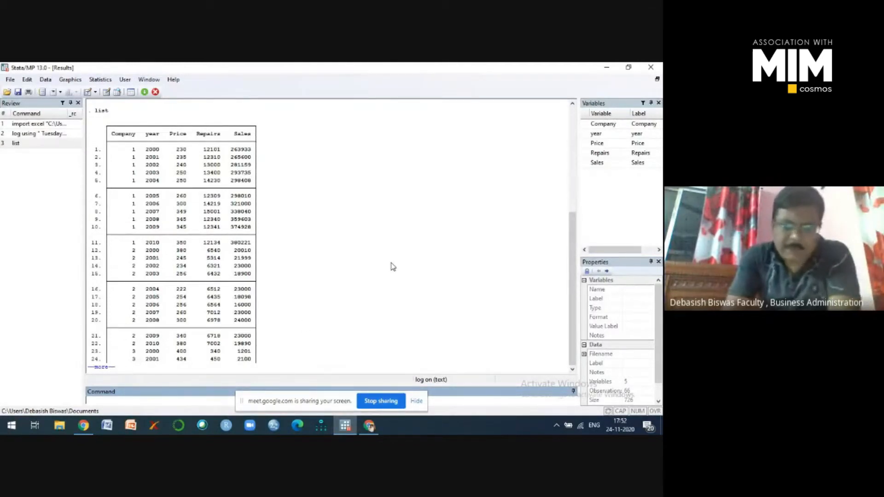
pyautogui.click(102, 368)
pyautogui.click(101, 368)
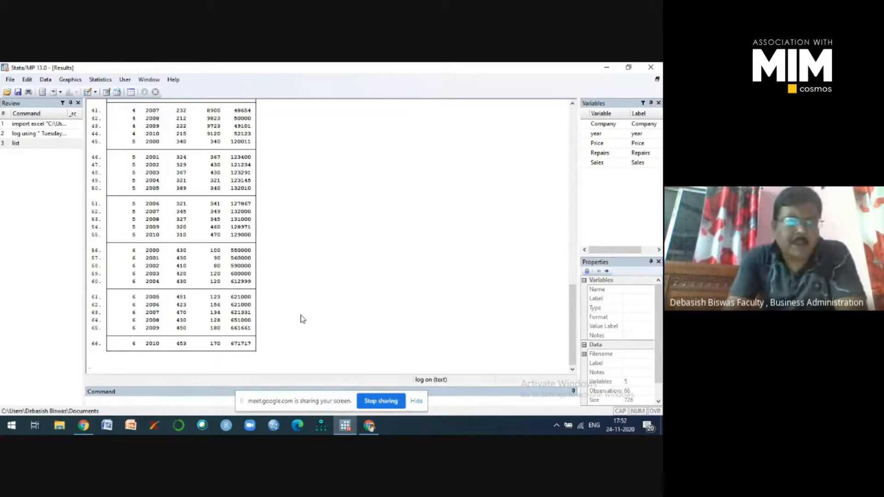
# - Examine how the Company identifiers are arranged in the listing, from the first observation to the last
pyautogui.scroll(12, 301, 319)
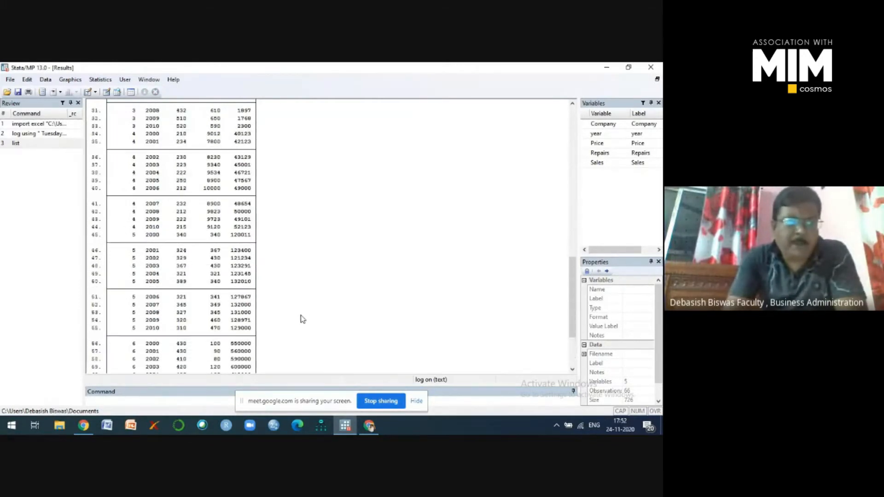
pyautogui.scroll(6, 301, 319)
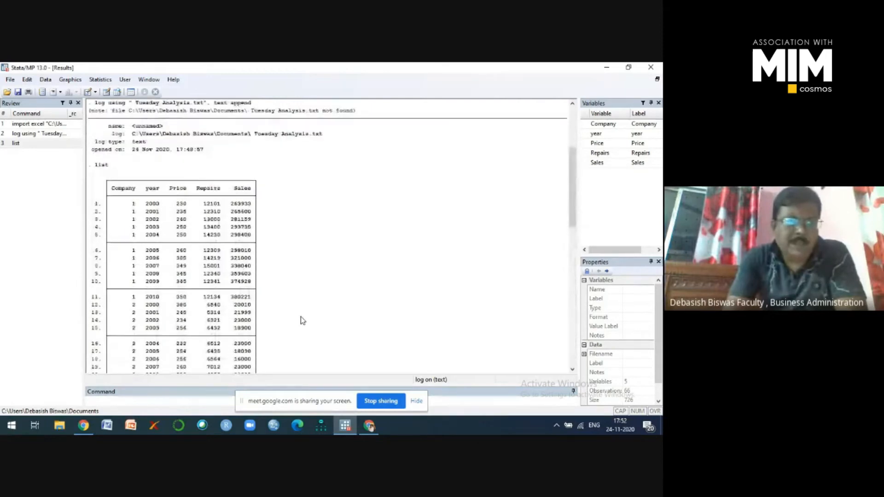
pyautogui.scroll(-2, 300, 318)
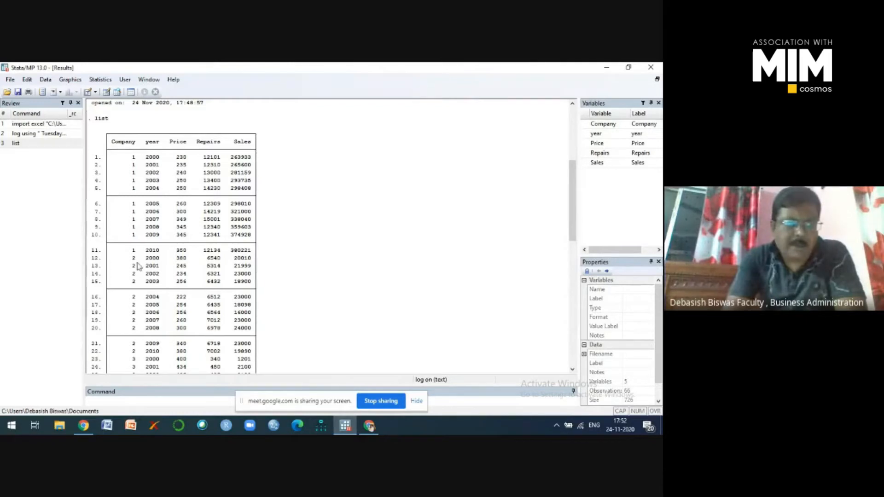
pyautogui.scroll(-1, 134, 306)
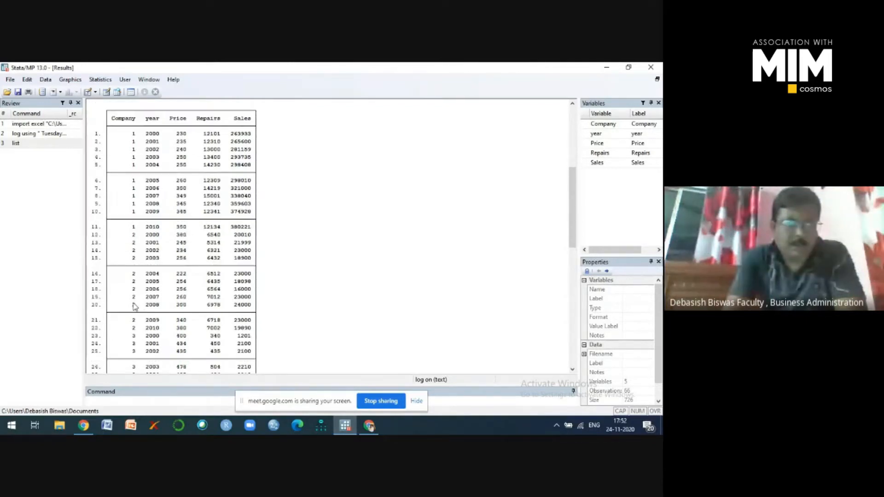
pyautogui.scroll(-6, 135, 307)
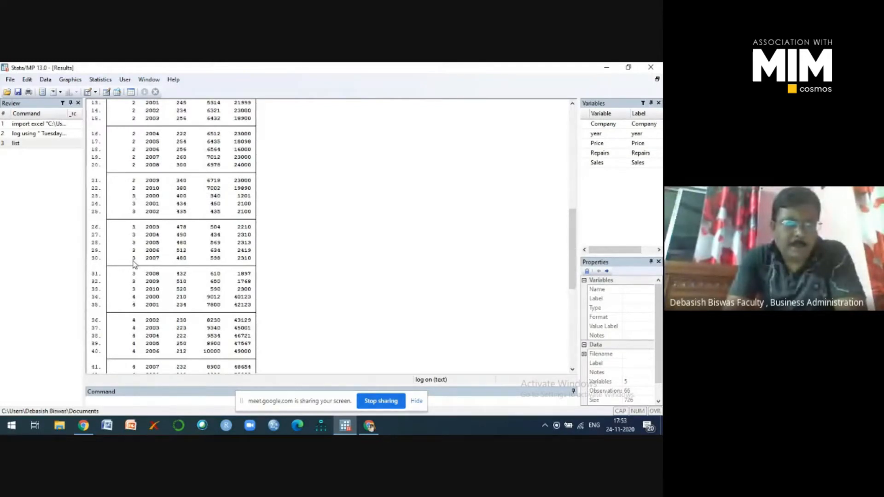
pyautogui.scroll(-3, 134, 263)
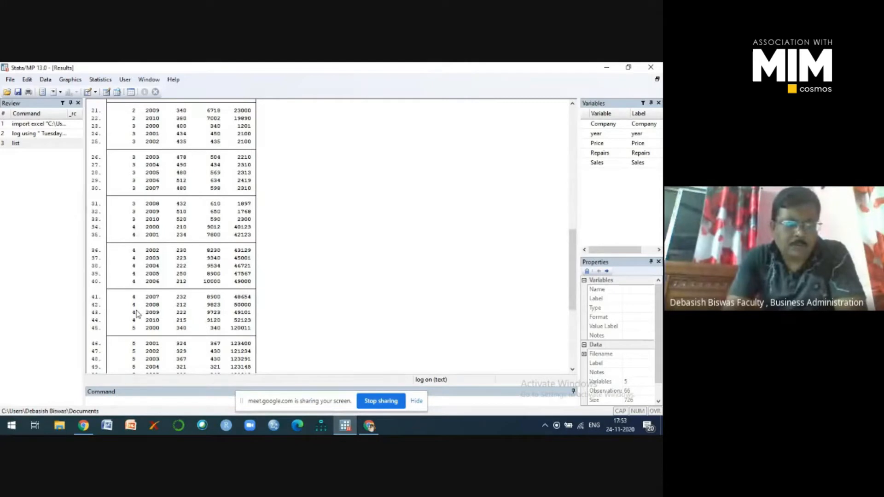
pyautogui.scroll(-6, 136, 314)
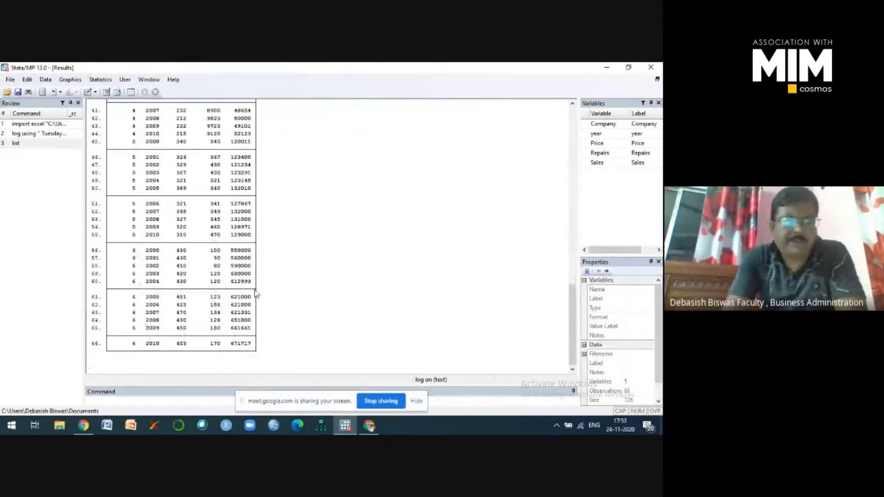
# - Examine the year values listed for each company and return to the start of the listing
pyautogui.scroll(5, 257, 295)
pyautogui.scroll(12, 256, 295)
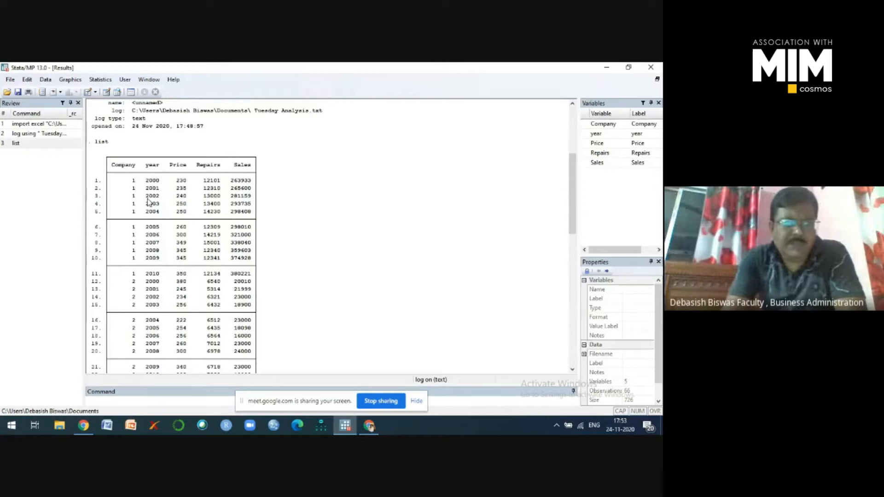
pyautogui.scroll(-2, 150, 210)
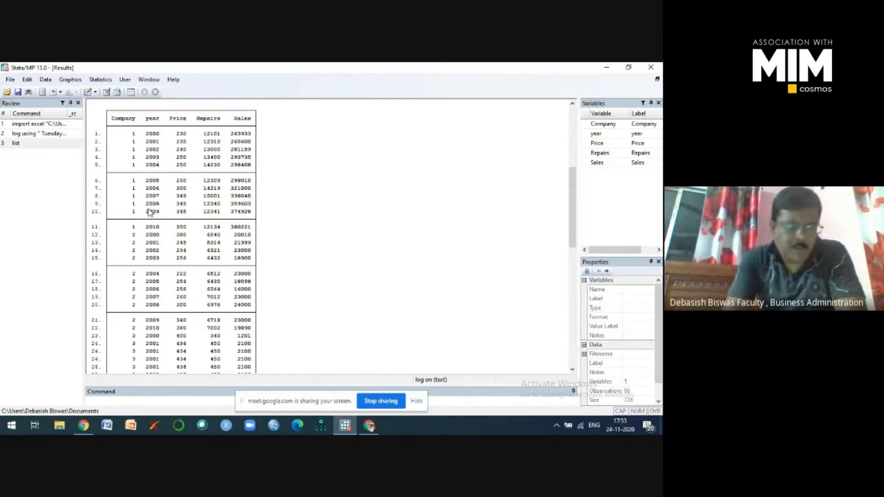
pyautogui.scroll(-5, 151, 216)
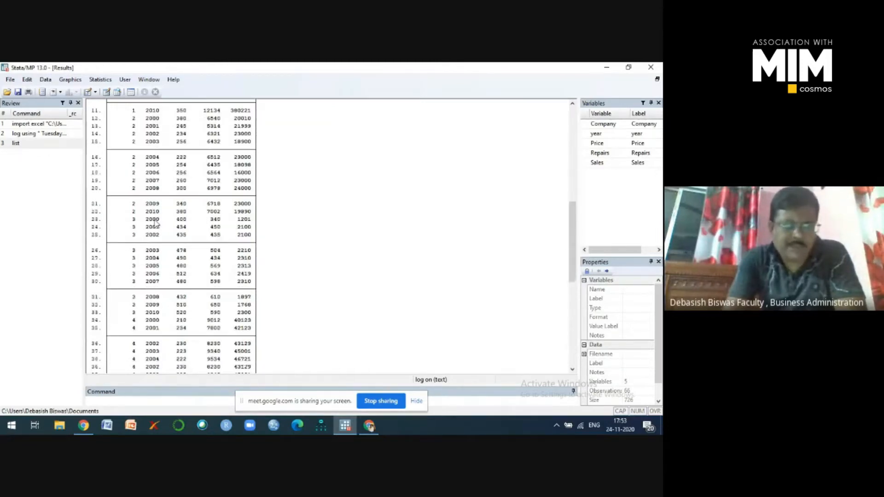
pyautogui.scroll(-12, 156, 223)
pyautogui.scroll(10, 157, 357)
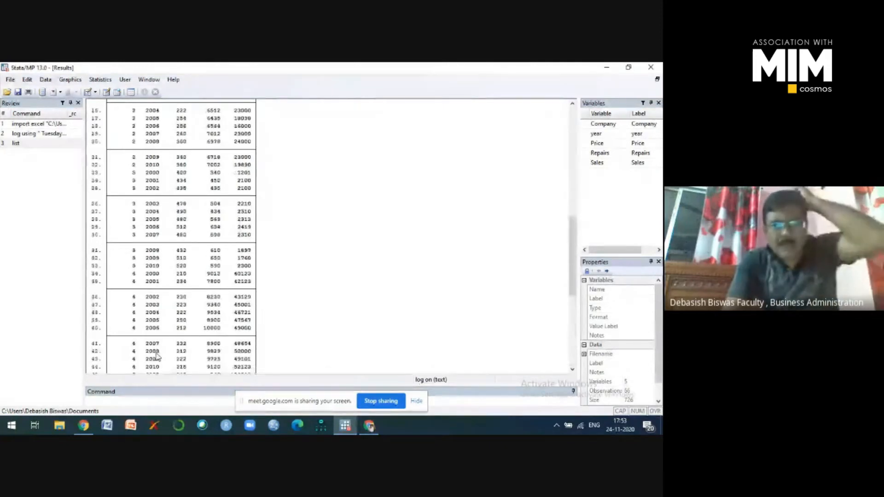
pyautogui.scroll(8, 158, 357)
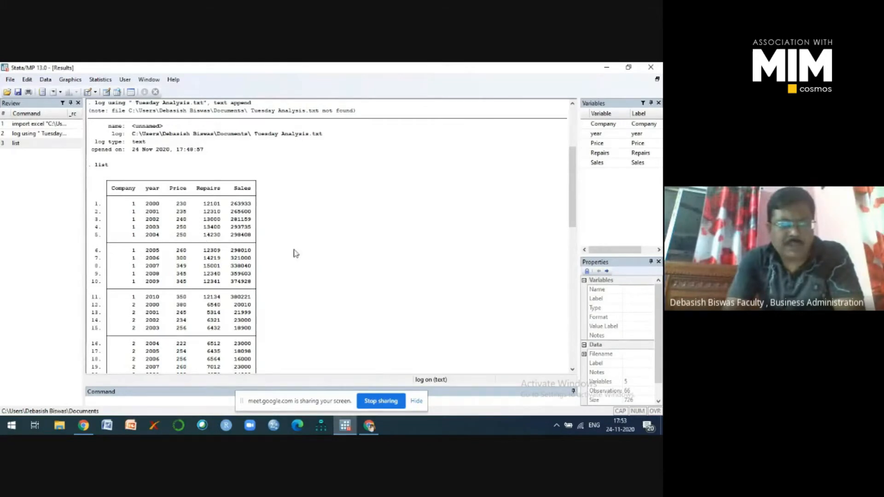
# - Review the Price values in the listing and the import and log commands above it, ending at the last observation
pyautogui.scroll(-5, 295, 253)
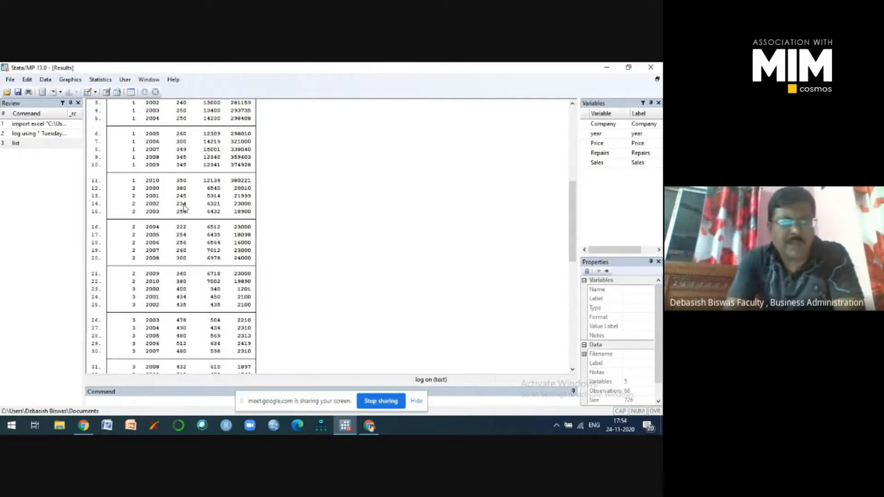
pyautogui.scroll(1, 188, 232)
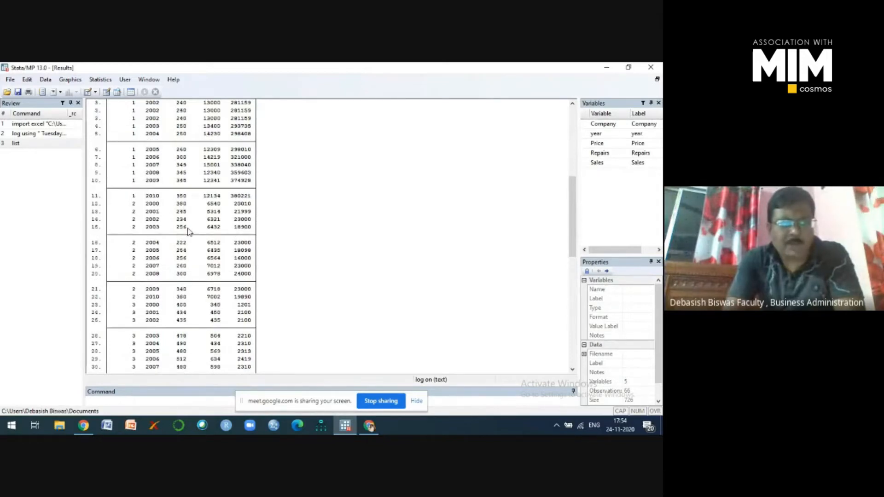
pyautogui.scroll(4, 189, 231)
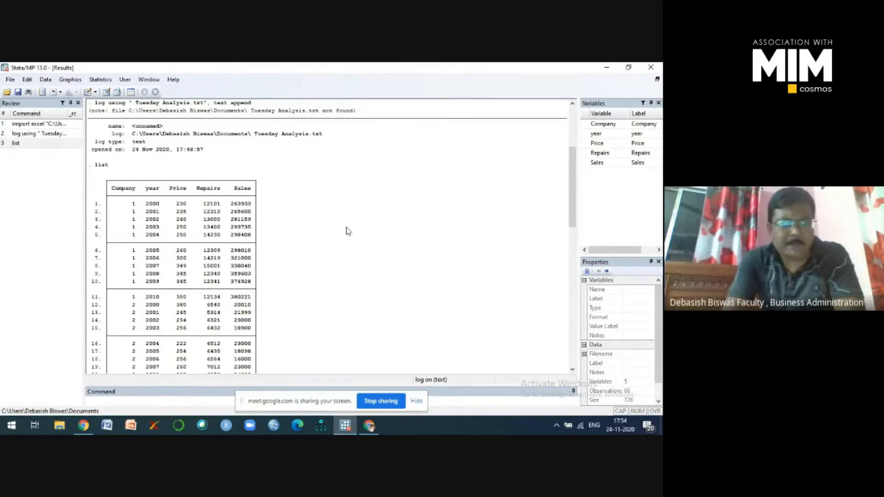
pyautogui.scroll(4, 347, 234)
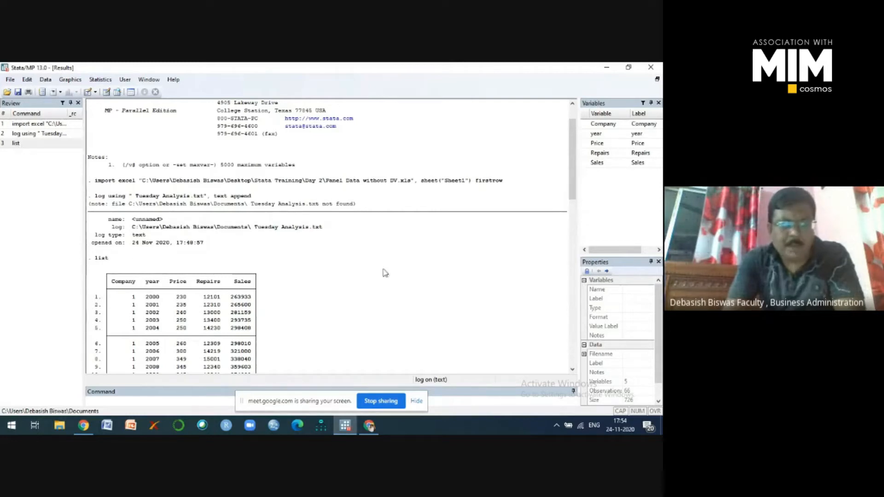
pyautogui.scroll(-5, 362, 289)
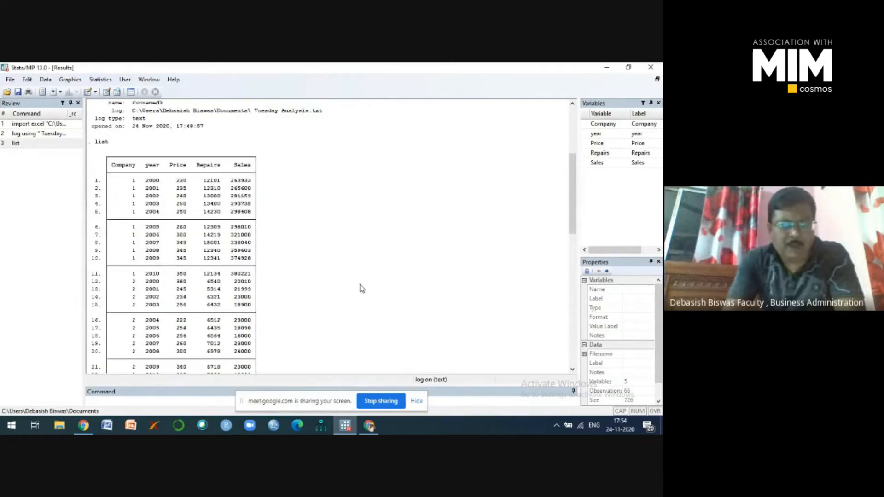
pyautogui.scroll(-5, 362, 289)
pyautogui.scroll(-10, 361, 289)
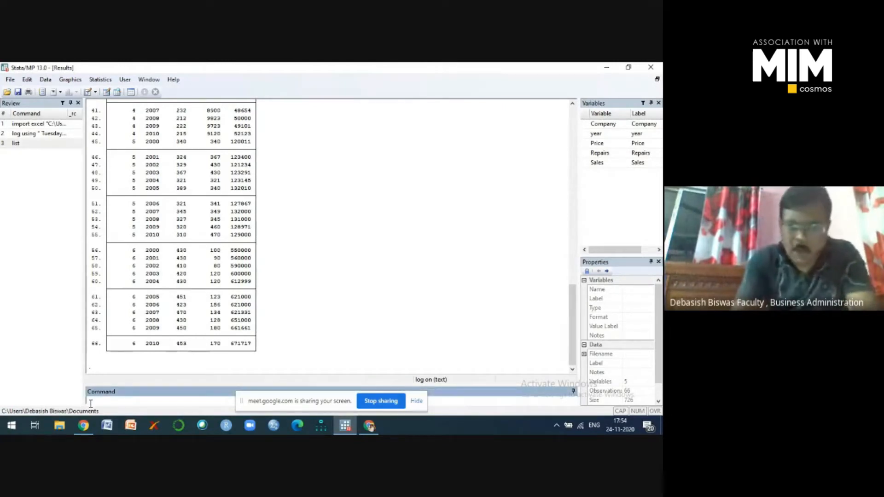
# - Close the log file with the command log close, and exit the program without saving the data changes
pyautogui.write('log')
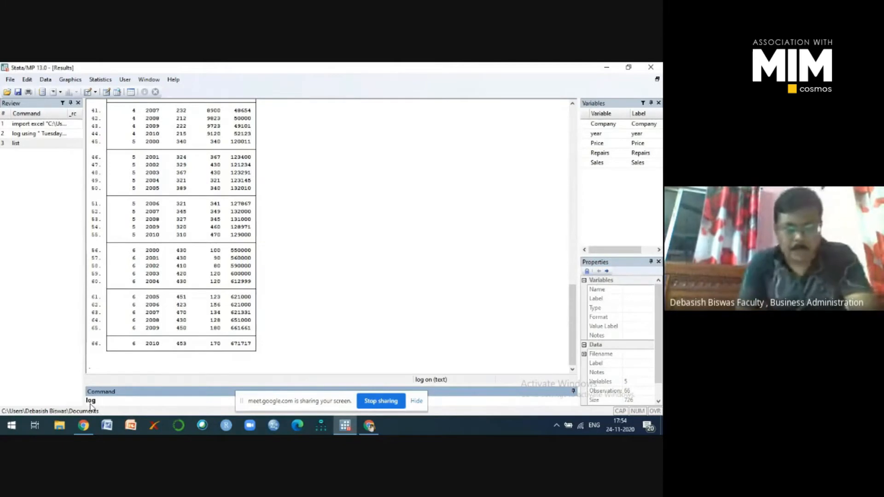
pyautogui.write(' close')
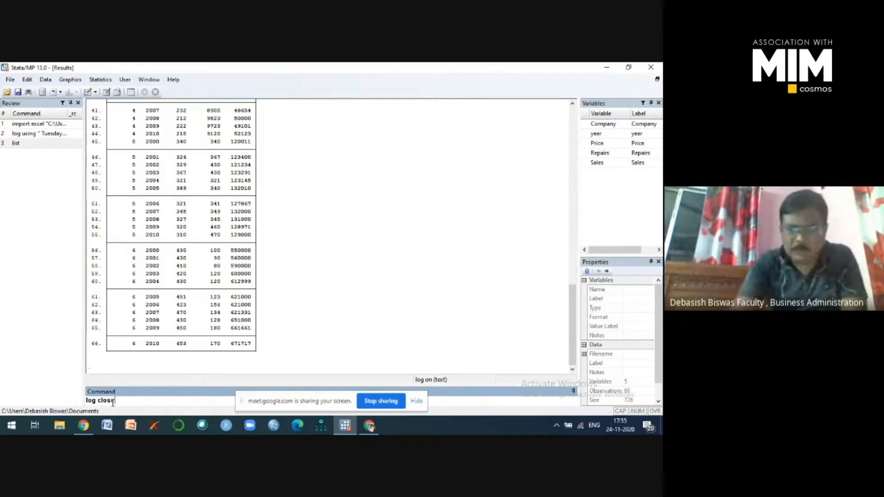
pyautogui.press('Return')
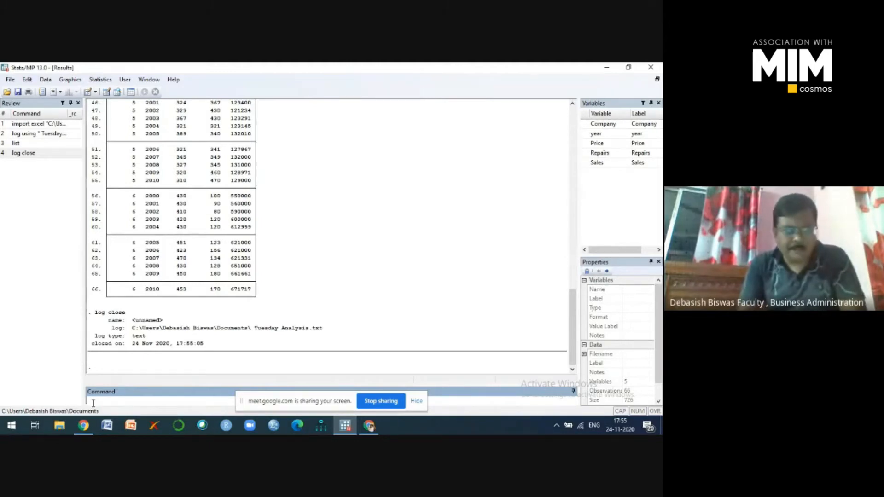
pyautogui.click(651, 69)
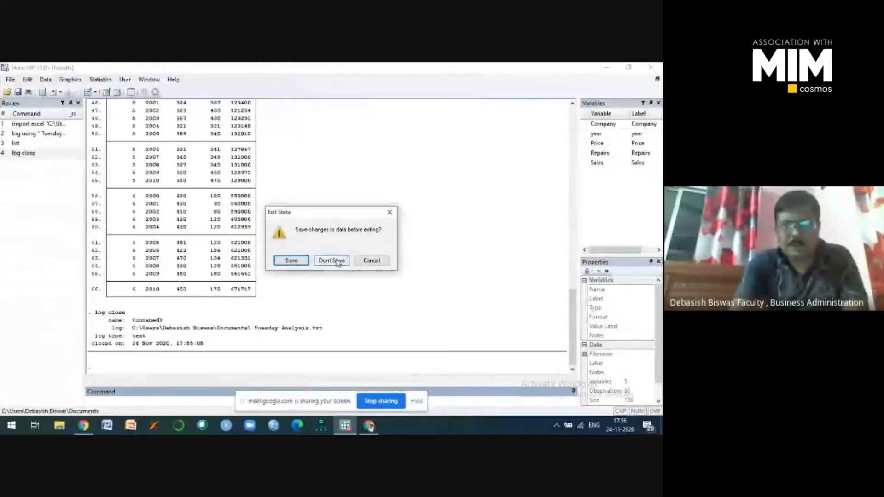
pyautogui.click(331, 260)
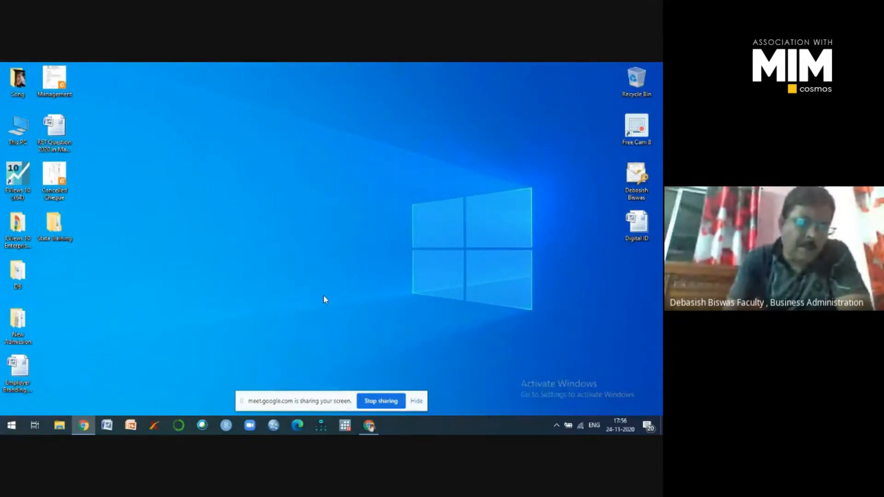
# - Open the text log "Tuesday Analysis" from the Documents folder of This PC in Notepad and maximize its window
pyautogui.doubleClick(19, 129)
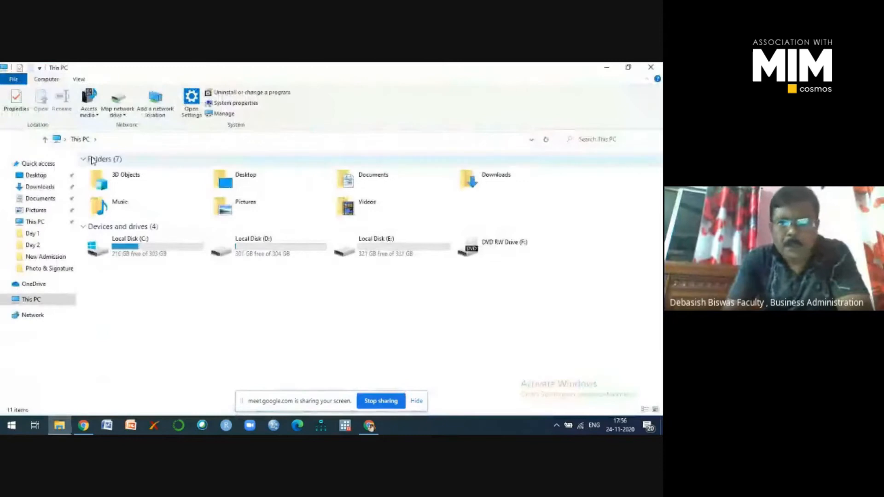
pyautogui.click(363, 183)
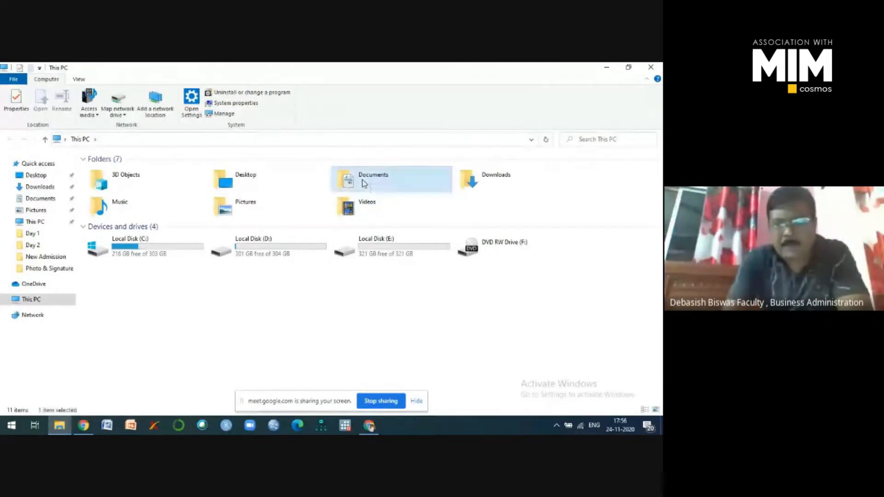
pyautogui.doubleClick(363, 183)
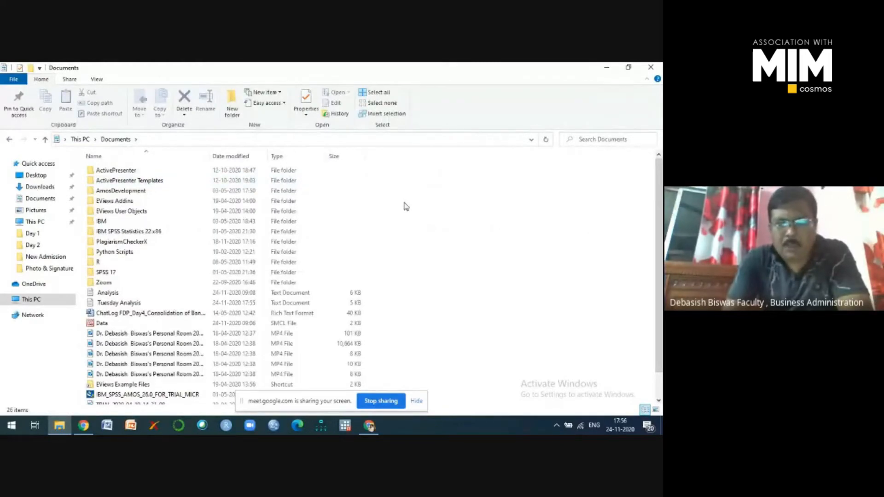
pyautogui.scroll(-1, 405, 207)
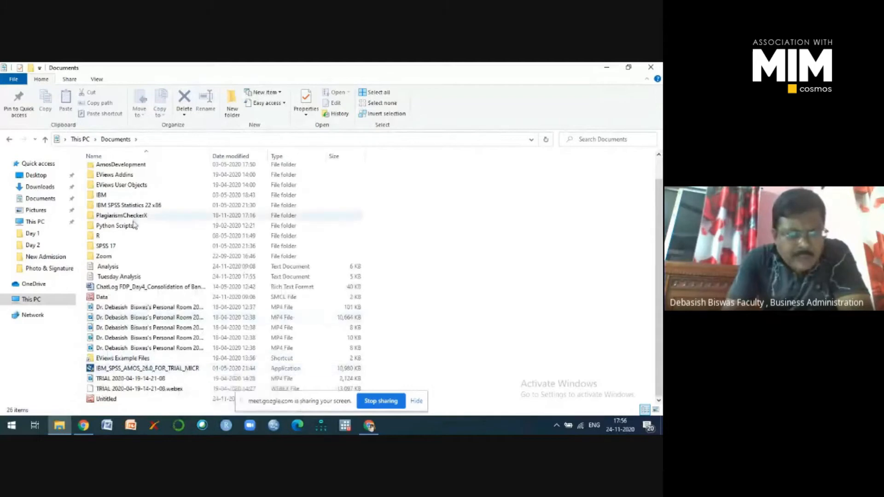
pyautogui.doubleClick(114, 278)
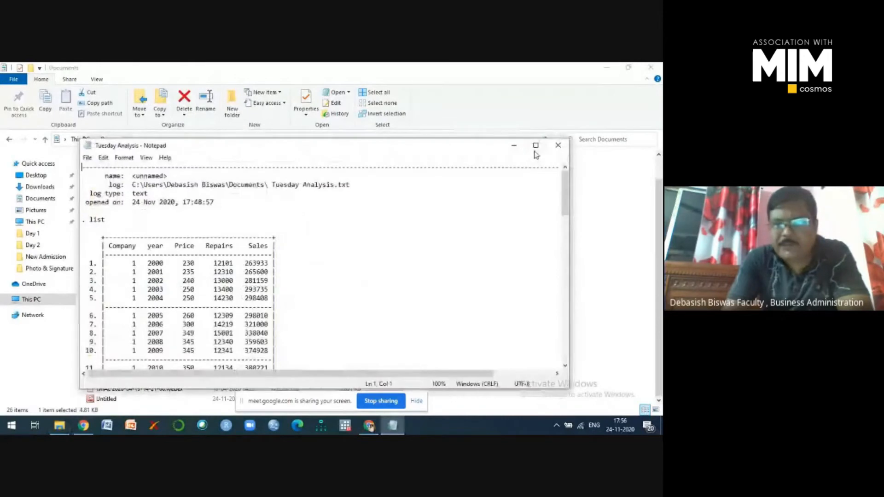
pyautogui.click(536, 147)
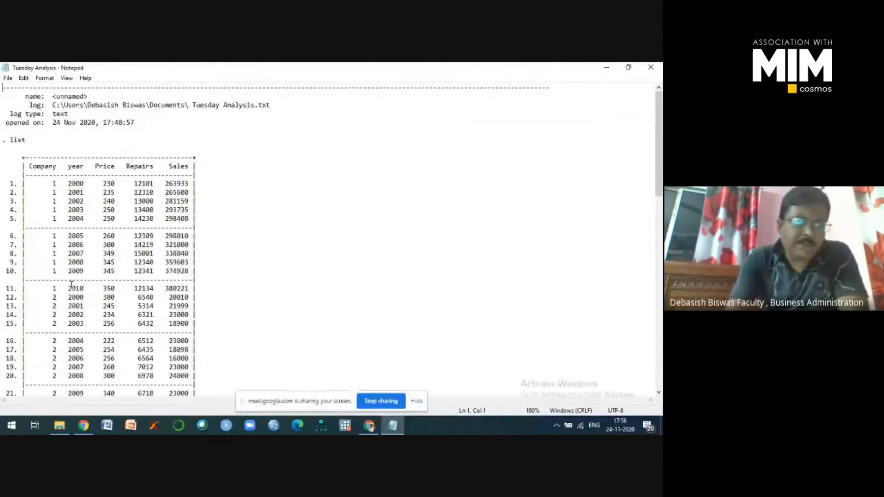
# - Read through the text log from the list command down to the log close entry and its closing date and time
pyautogui.click(10, 145)
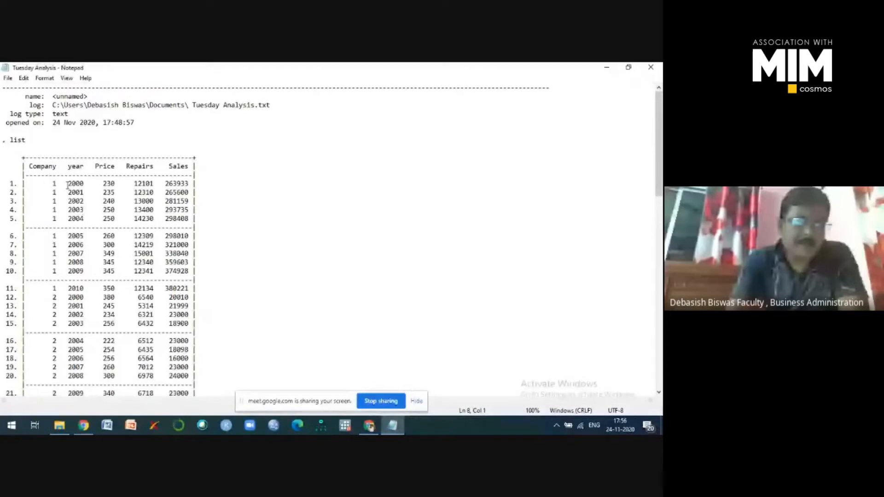
pyautogui.doubleClick(16, 140)
pyautogui.click(282, 183)
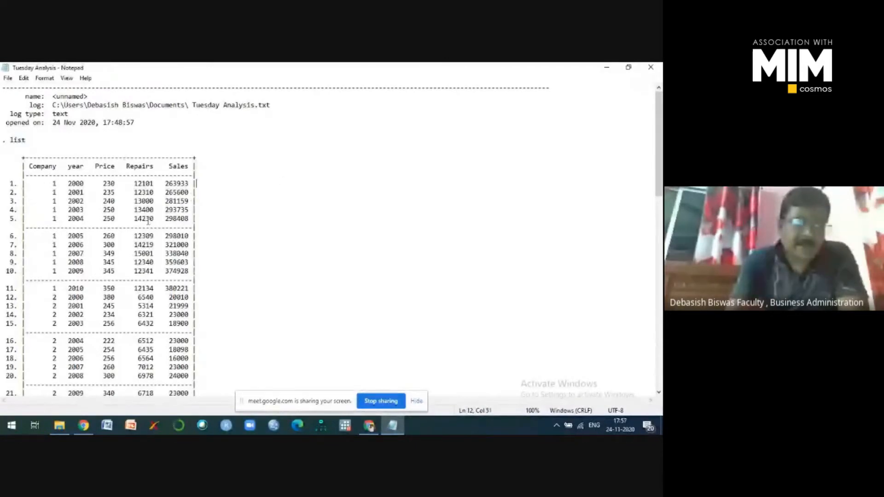
pyautogui.scroll(-2, 110, 209)
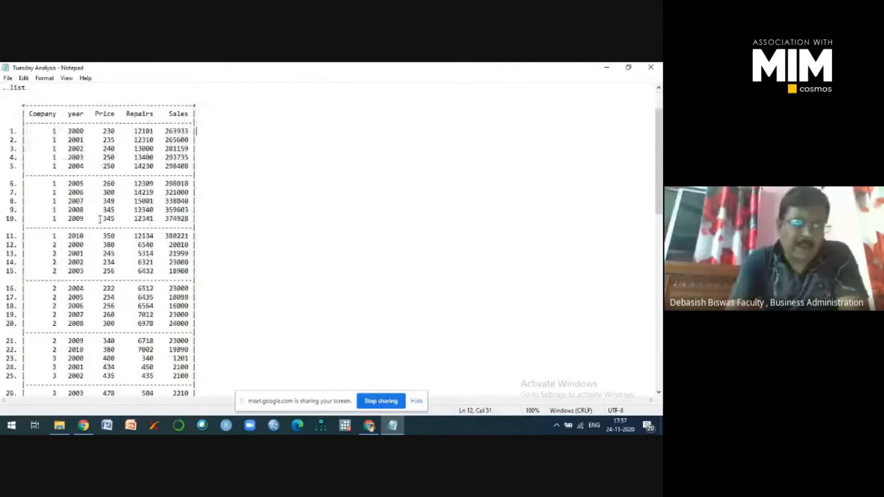
pyautogui.scroll(-6, 100, 219)
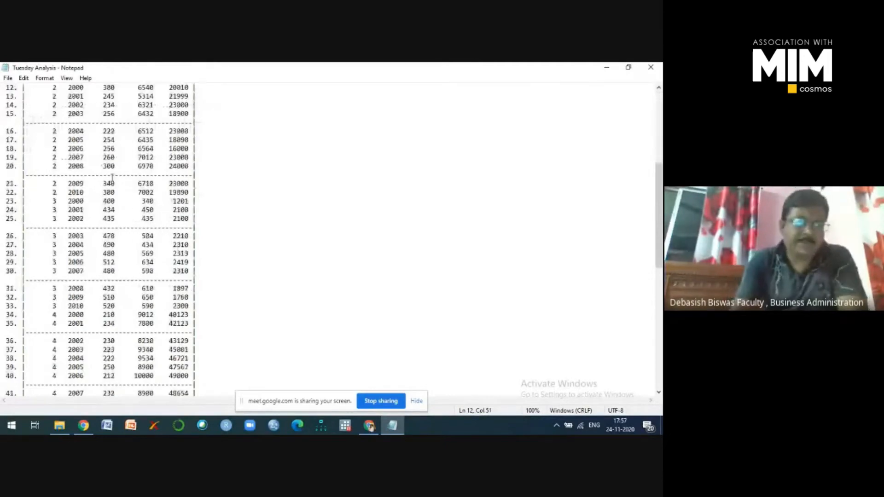
pyautogui.scroll(-12, 119, 216)
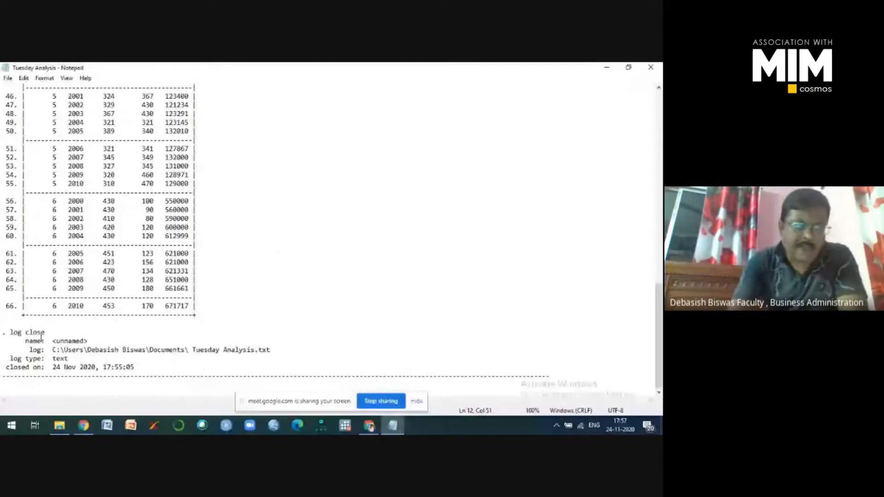
pyautogui.moveTo(111, 373); pyautogui.dragTo(138, 370)
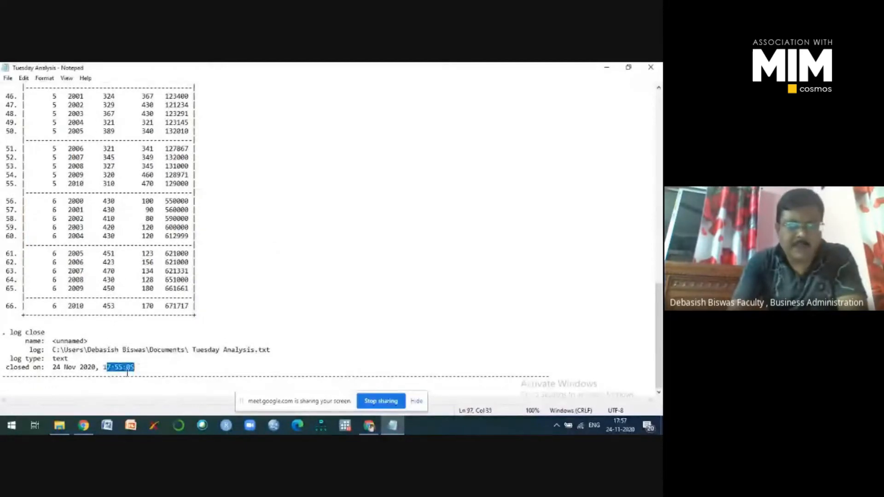
pyautogui.moveTo(68, 375); pyautogui.dragTo(135, 368)
pyautogui.click(264, 256)
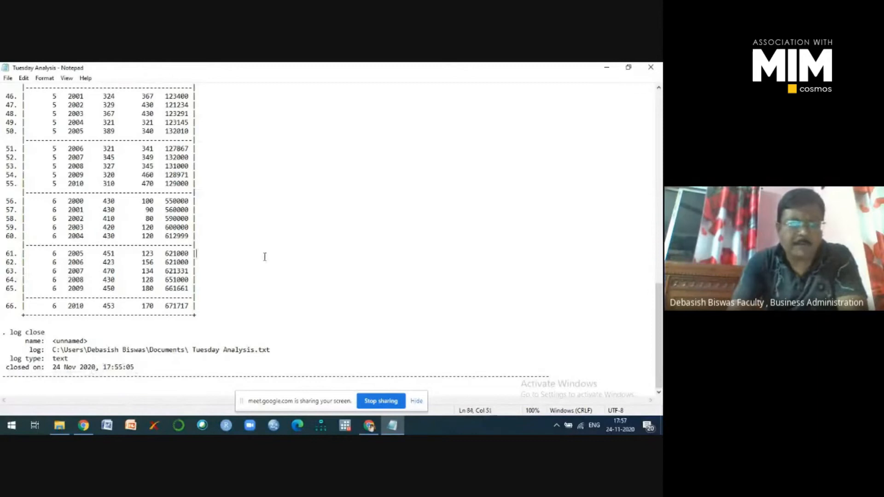
# - Return to the start of the log, highlight the list command and its listed rows, and close the file
pyautogui.scroll(7, 266, 284)
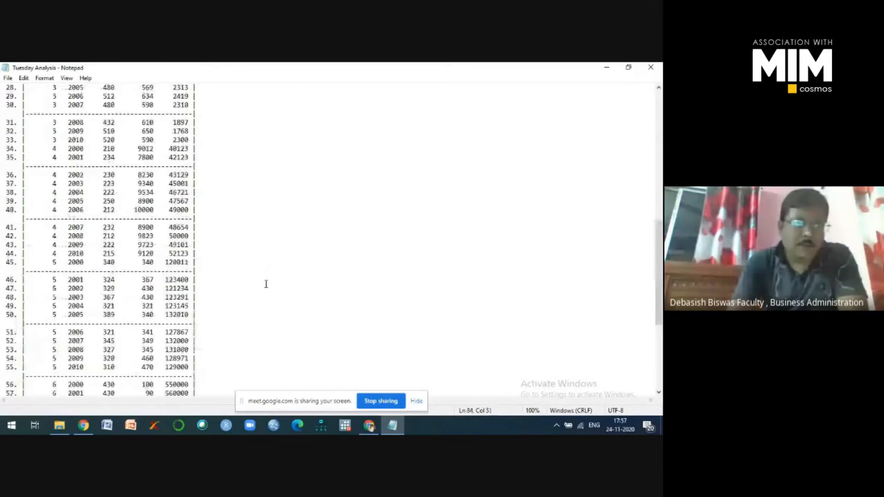
pyautogui.scroll(10, 266, 284)
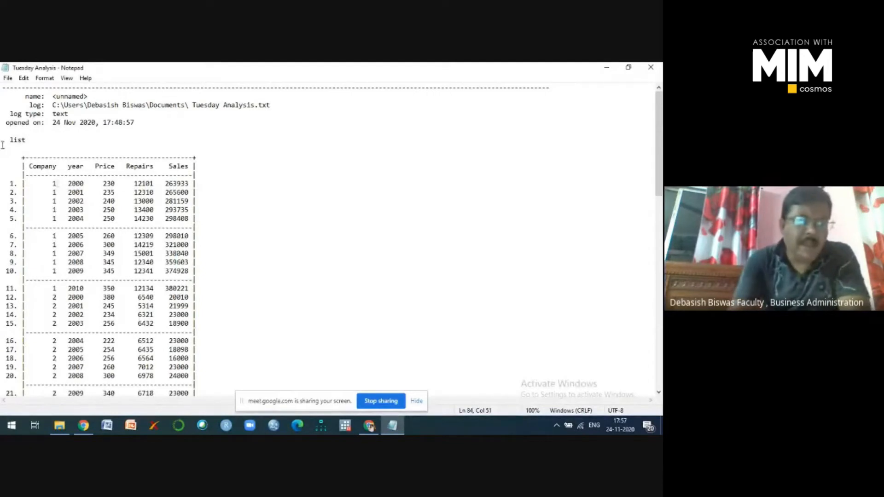
pyautogui.moveTo(3, 144); pyautogui.dragTo(27, 142)
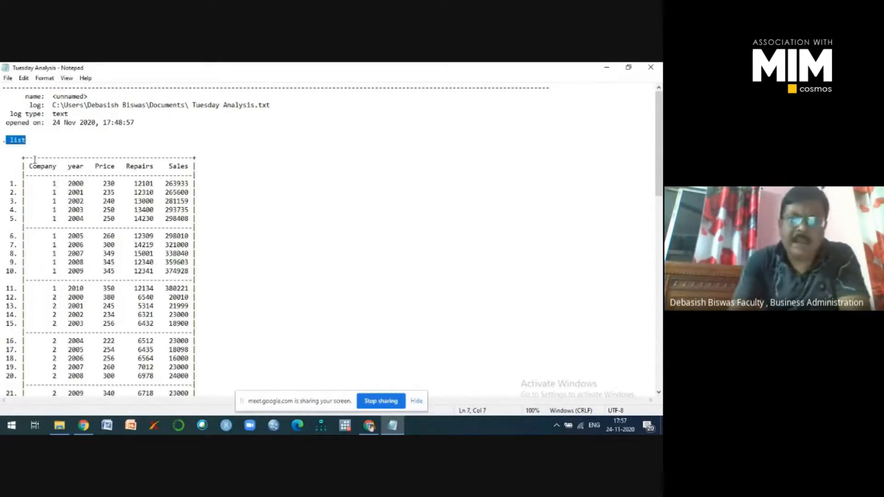
pyautogui.moveTo(37, 176); pyautogui.dragTo(91, 358)
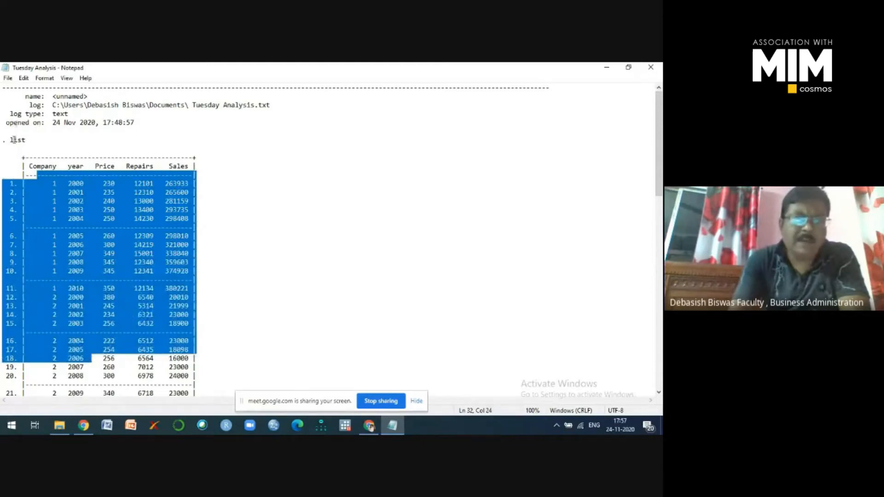
pyautogui.moveTo(13, 140); pyautogui.dragTo(48, 135)
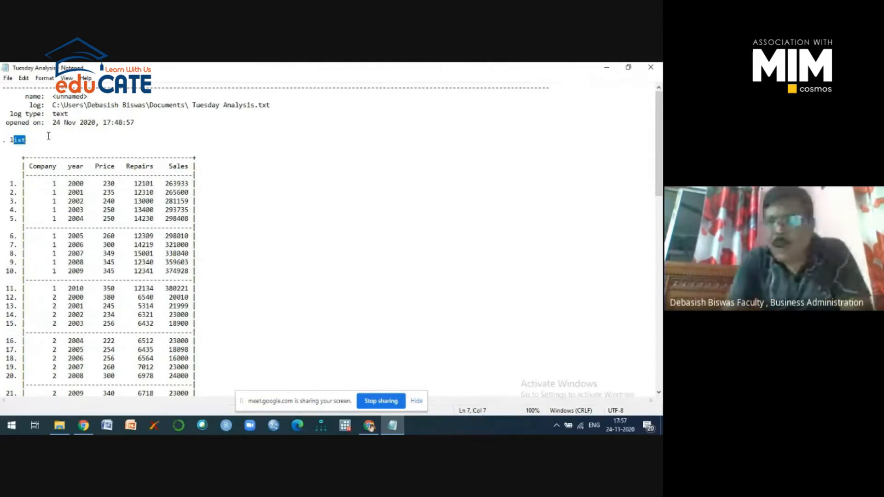
pyautogui.click(650, 69)
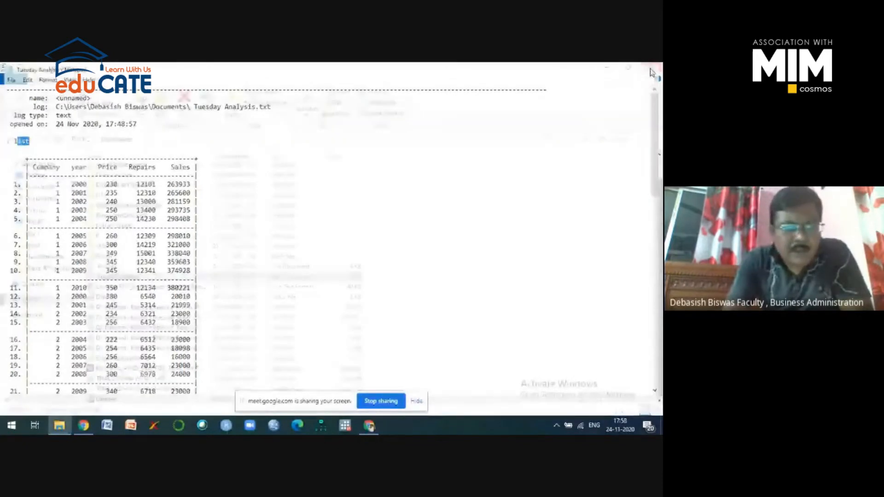
pyautogui.click(118, 276)
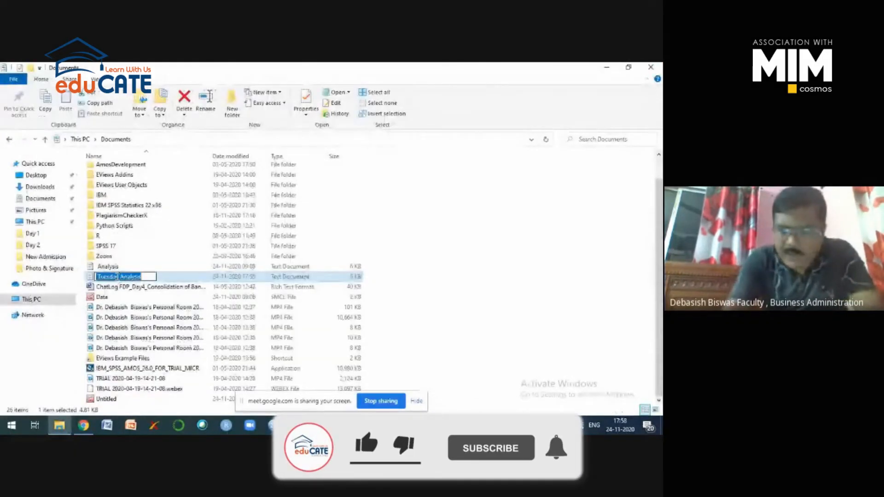
pyautogui.press('BackSpace')
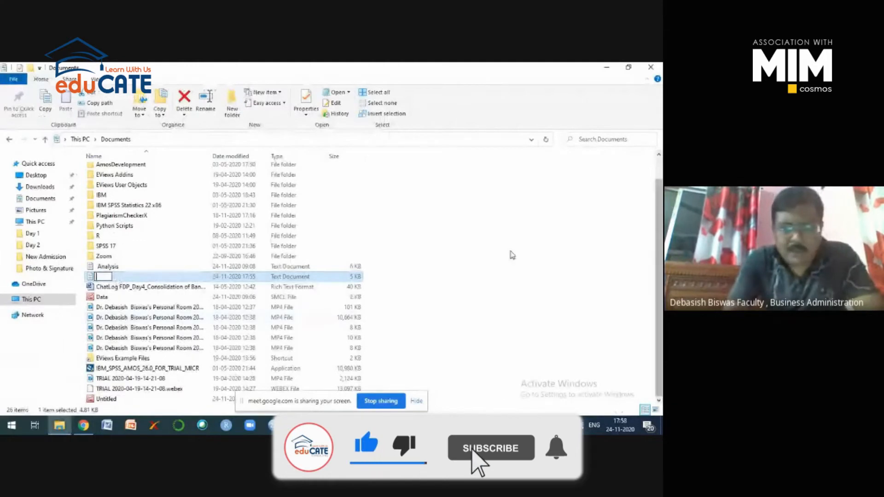
pyautogui.press('Escape')
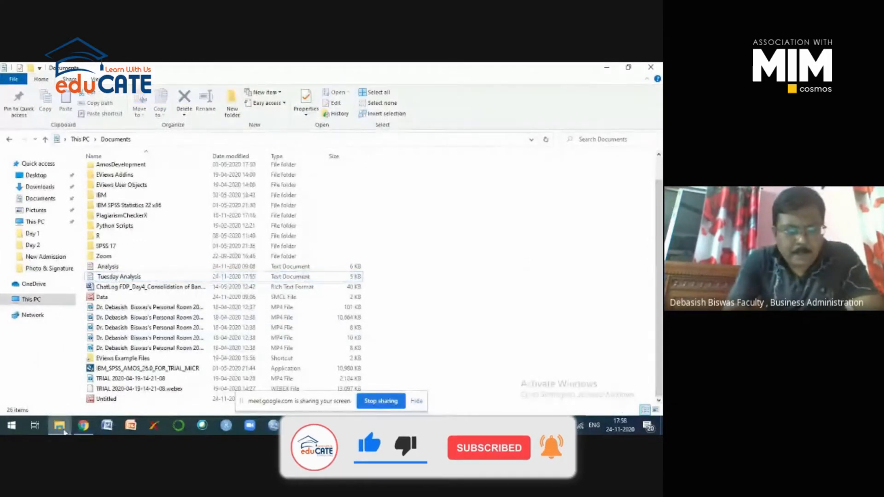
pyautogui.moveTo(59, 425)
pyautogui.click(104, 353)
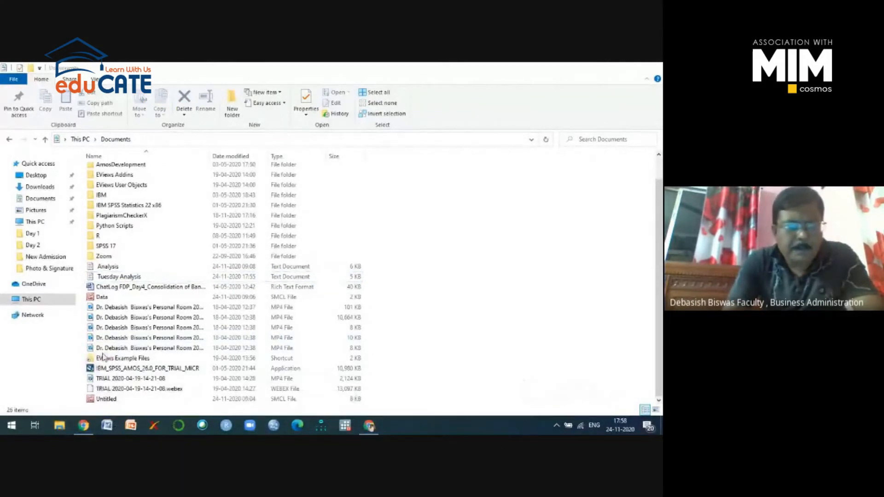
# - Open the Documents folder from This PC and permanently delete the text document "Tuesday Analysis"
pyautogui.doubleClick(17, 135)
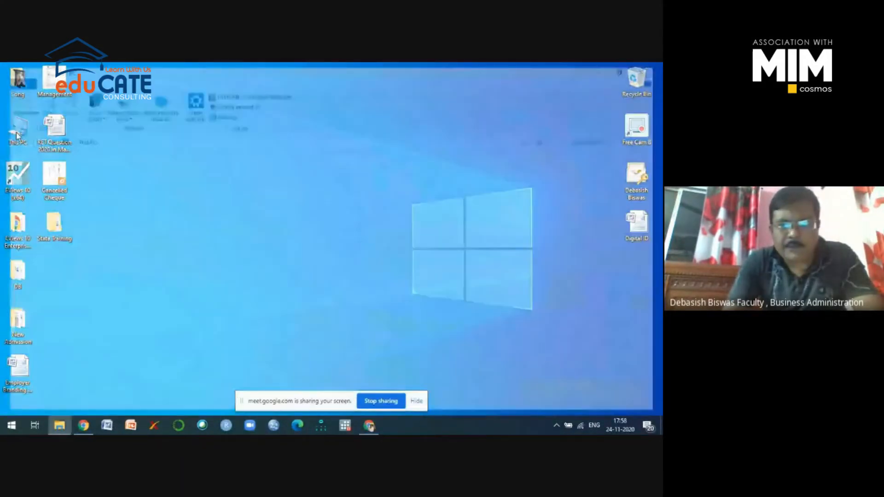
pyautogui.click(367, 185)
pyautogui.doubleClick(367, 185)
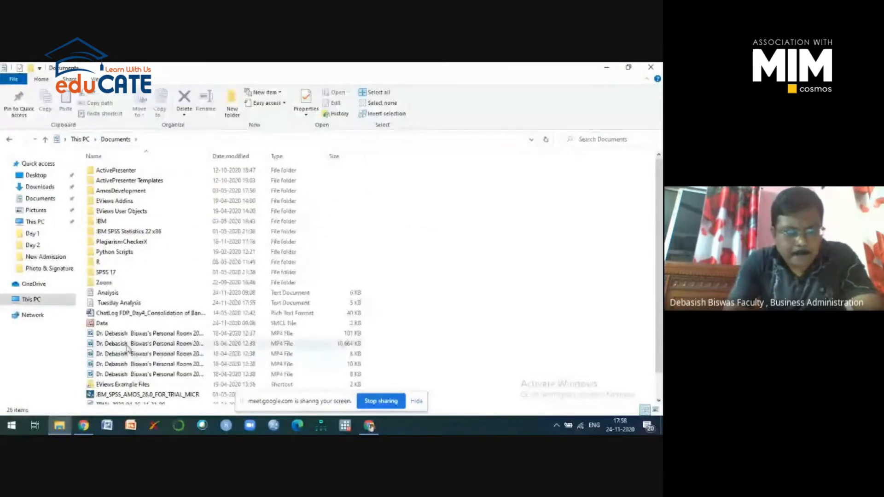
pyautogui.click(123, 306)
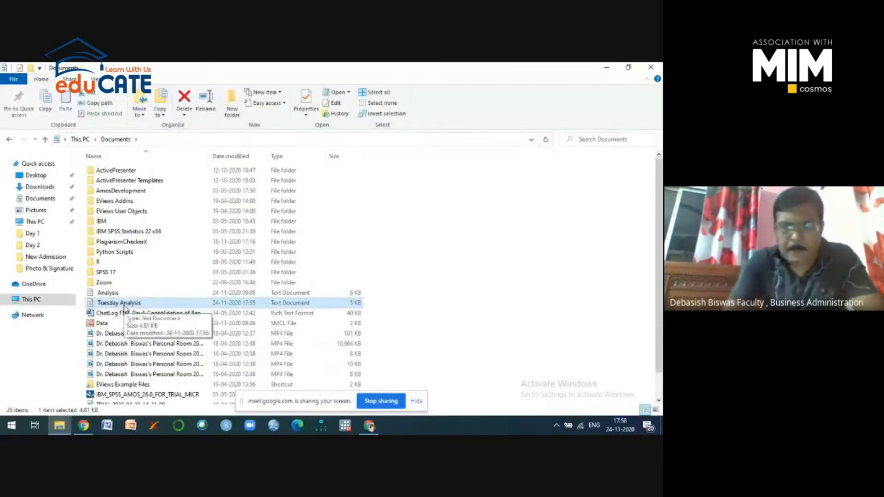
pyautogui.hotkey('shift', 'Delete')
pyautogui.click(369, 282)
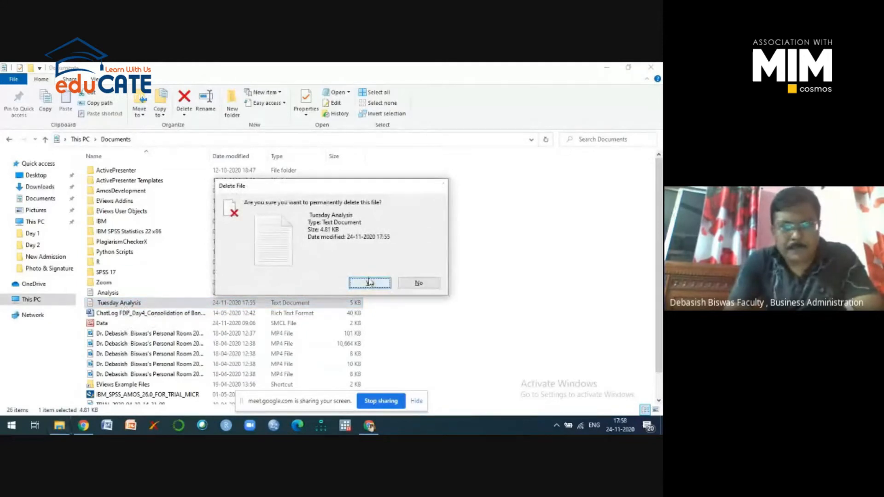
# - Permanently delete the text document "Analysis" from the Documents folder and close the folder window
pyautogui.click(112, 293)
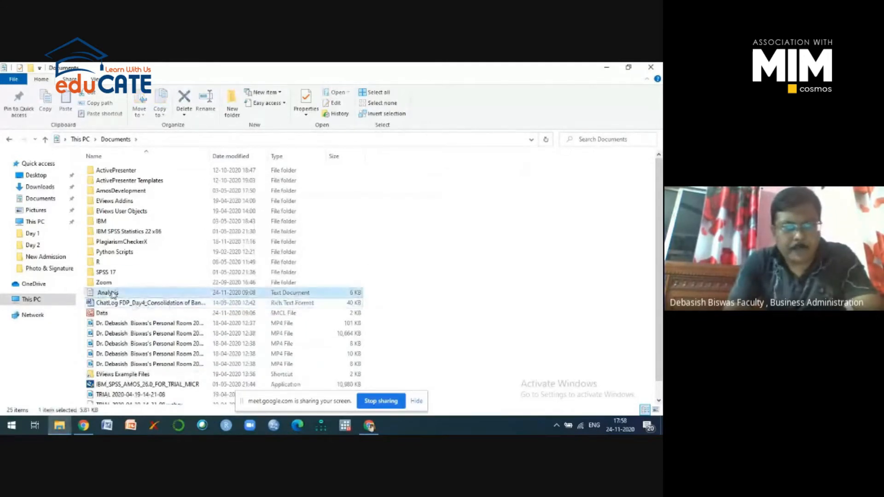
pyautogui.hotkey('shift', 'Delete')
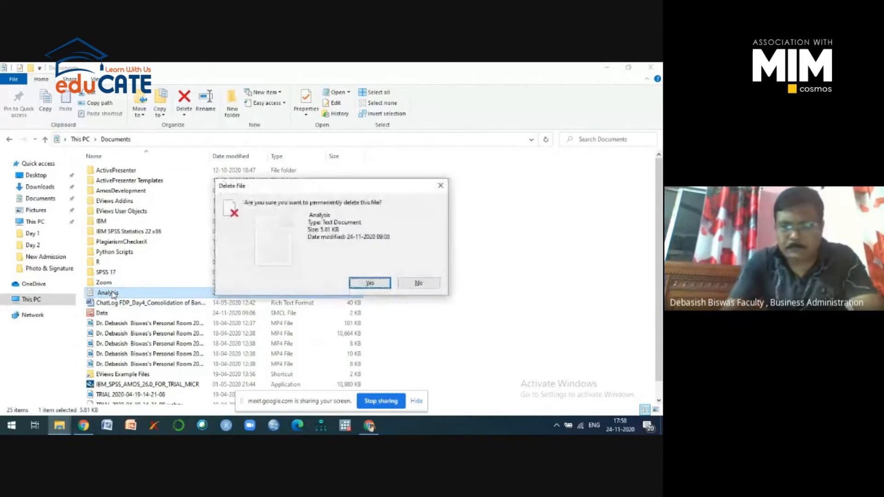
pyautogui.click(368, 282)
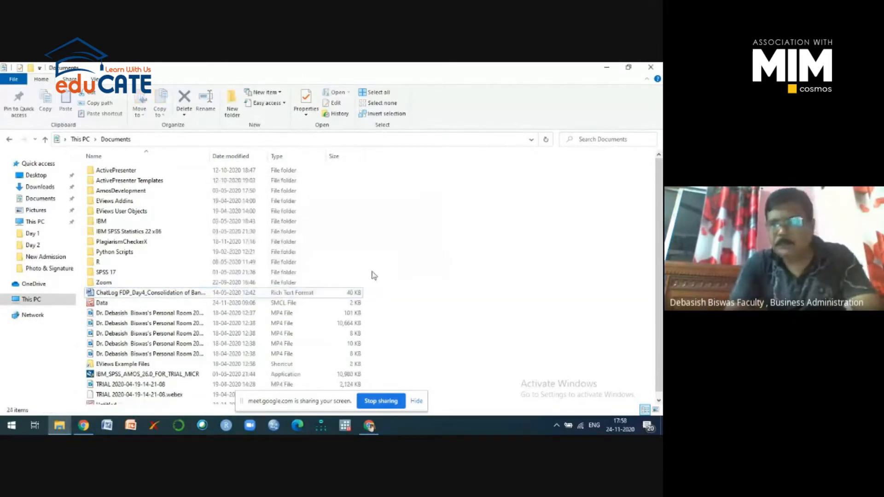
pyautogui.click(651, 68)
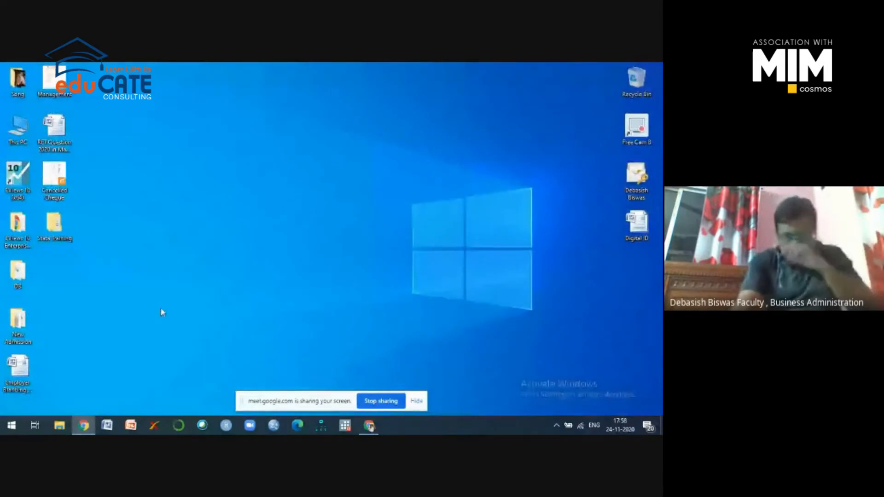
# - Start Stata and import Sheet1 of the Excel file "Panel Data without DV" from the Day 2 folder, using the first row as variable names
pyautogui.click(345, 426)
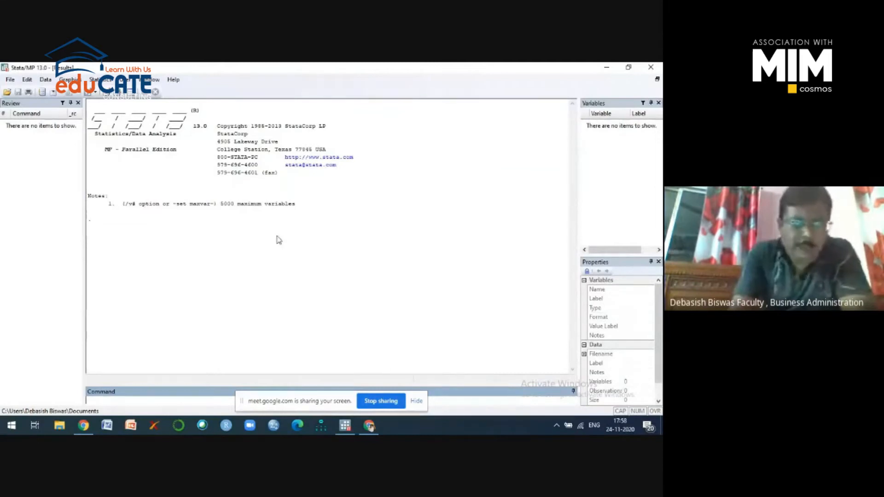
pyautogui.click(10, 80)
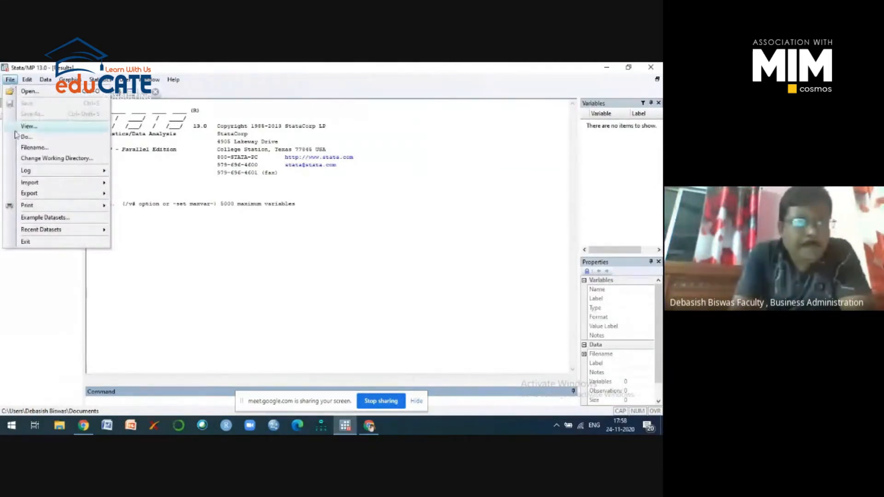
pyautogui.moveTo(32, 185)
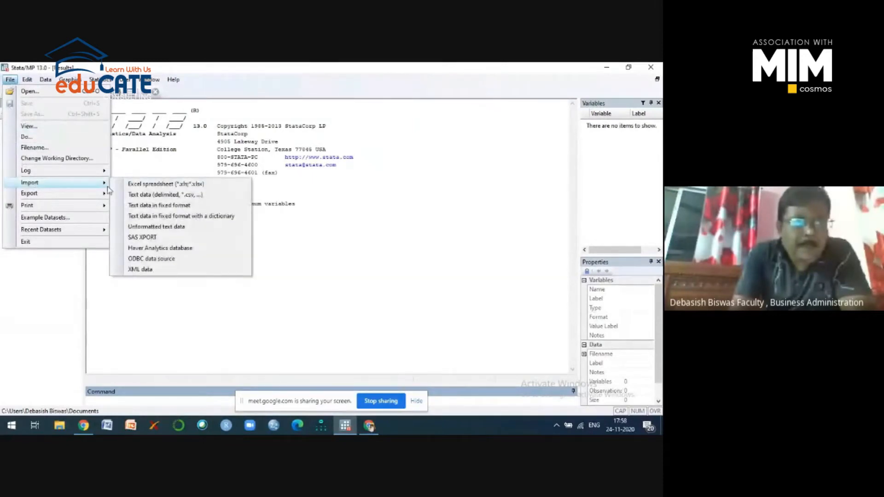
pyautogui.click(163, 185)
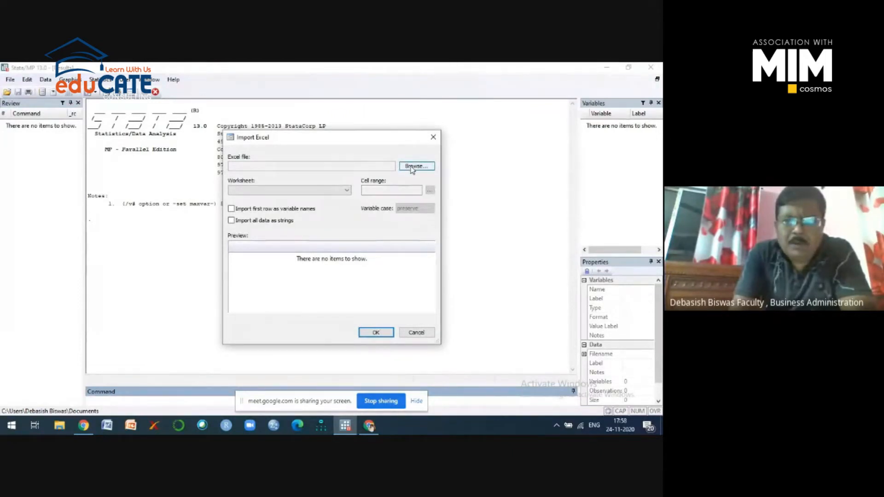
pyautogui.click(412, 166)
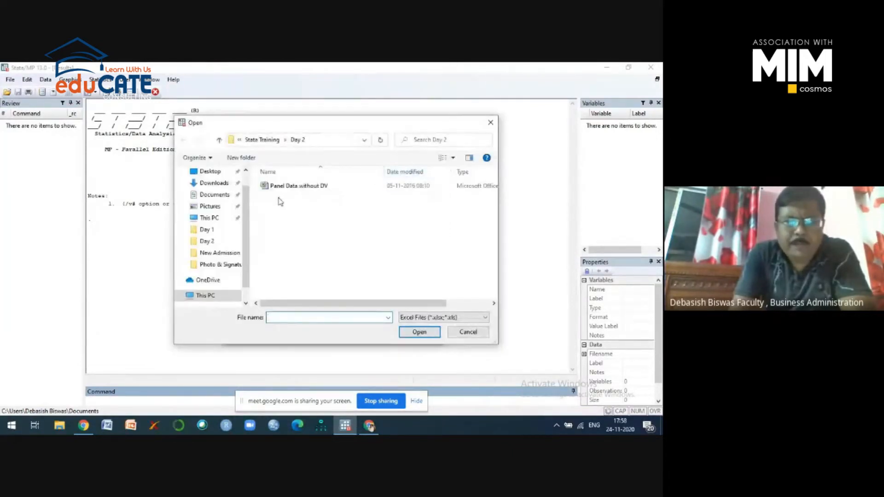
pyautogui.click(211, 246)
pyautogui.click(313, 186)
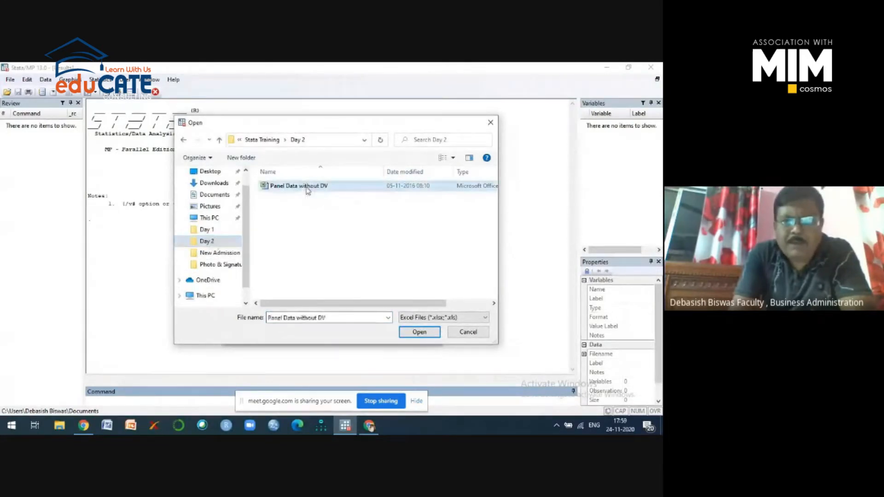
pyautogui.click(420, 332)
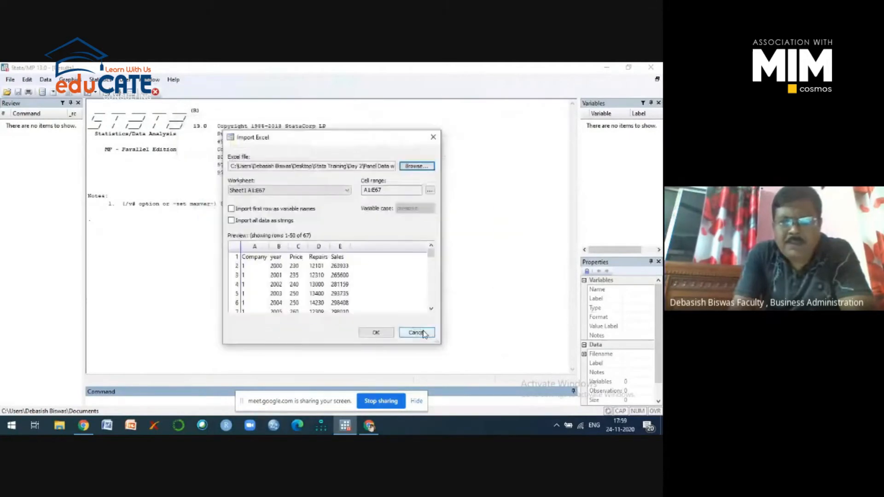
pyautogui.click(231, 209)
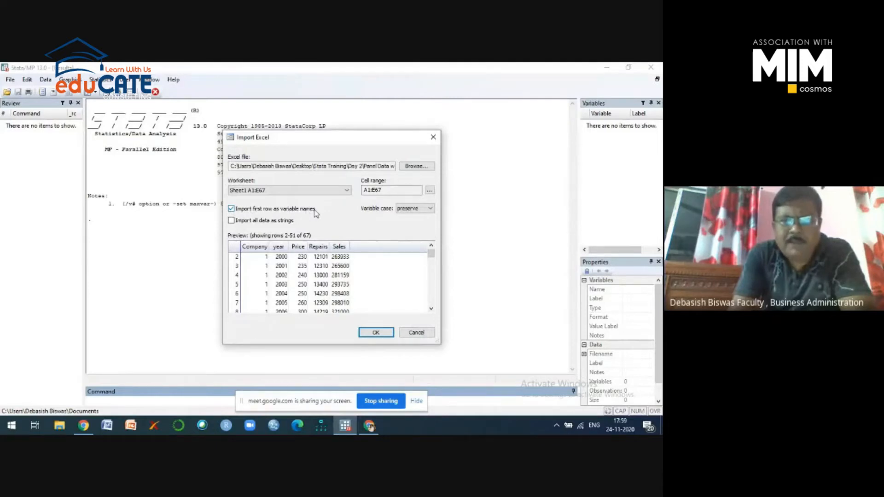
pyautogui.click(375, 333)
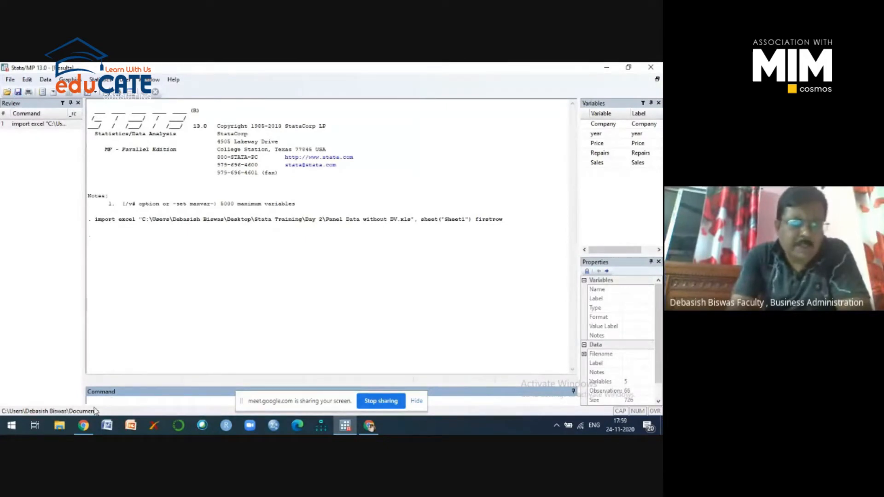
# - Start a session log with the command log using " Analysis.txt" , text append
pyautogui.write('lo')
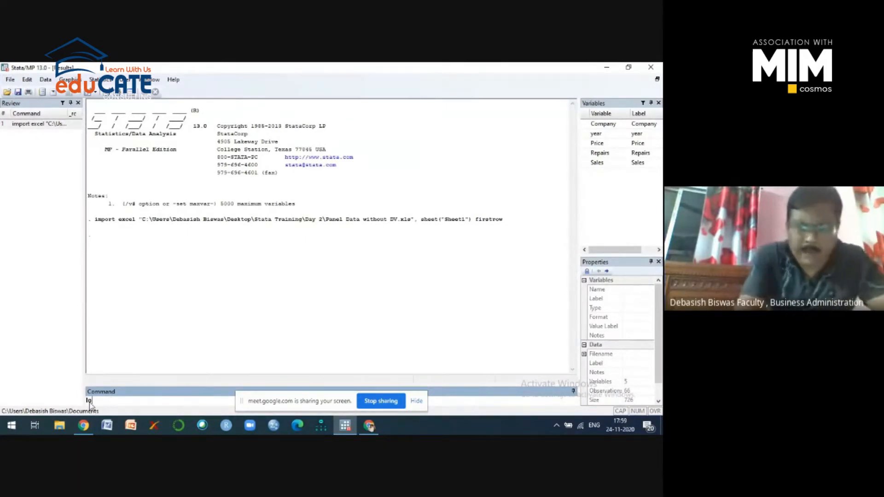
pyautogui.write('g using "A')
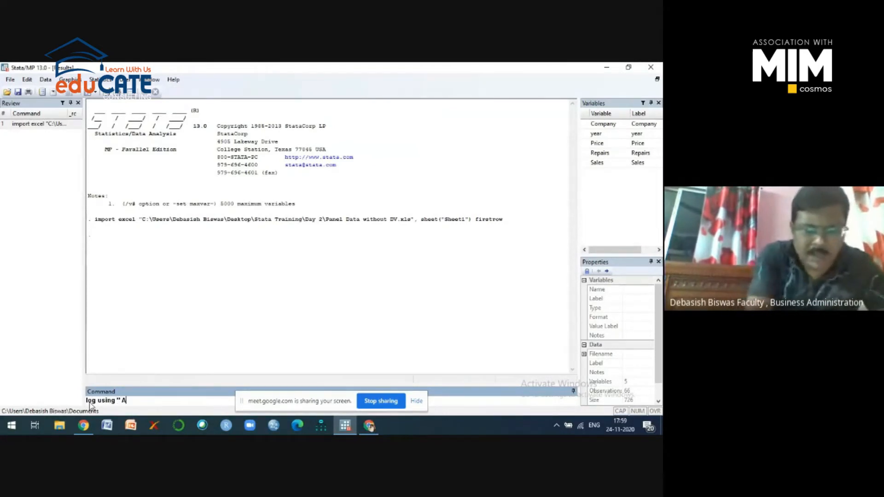
pyautogui.write('nalysis.txt')
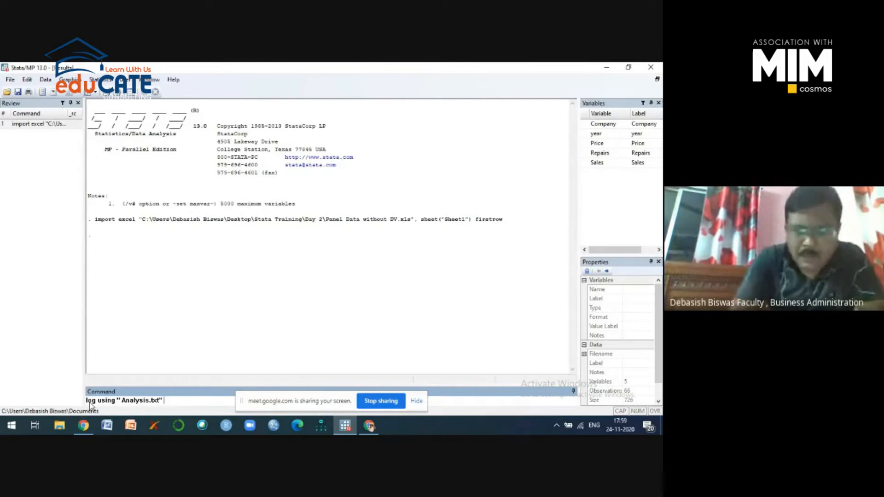
pyautogui.write(', ')
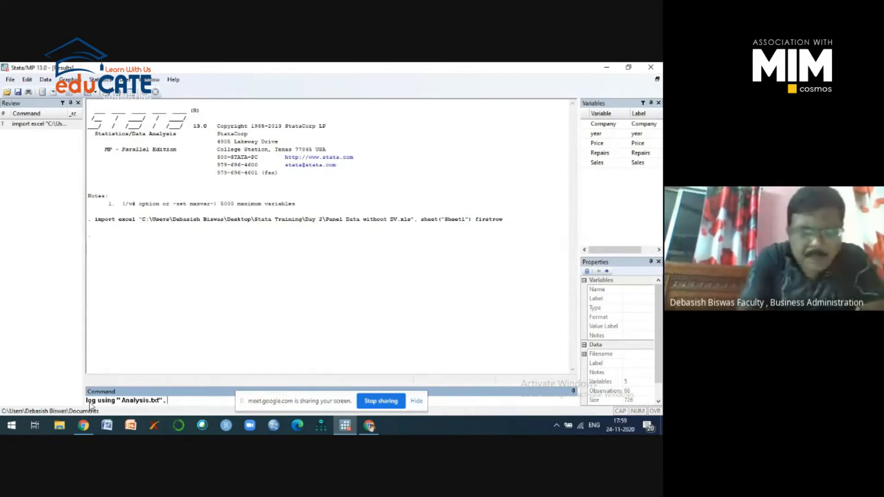
pyautogui.write('text a')
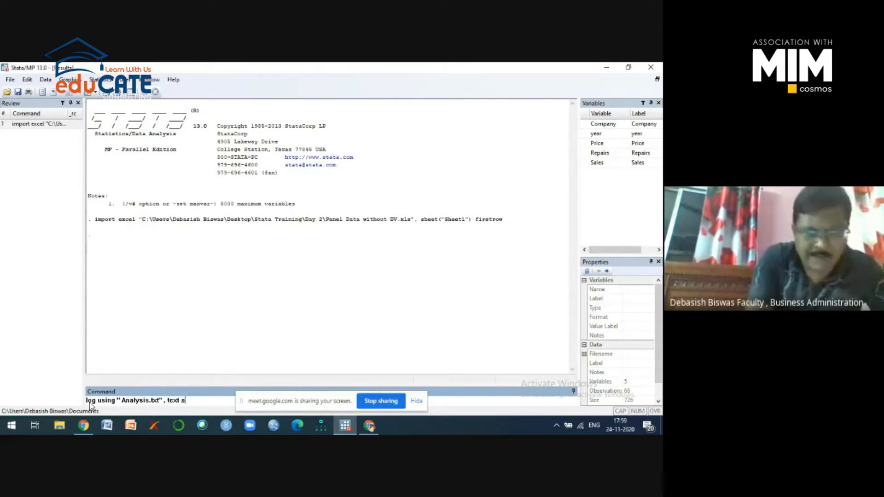
pyautogui.write('ppend')
pyautogui.press('Return')
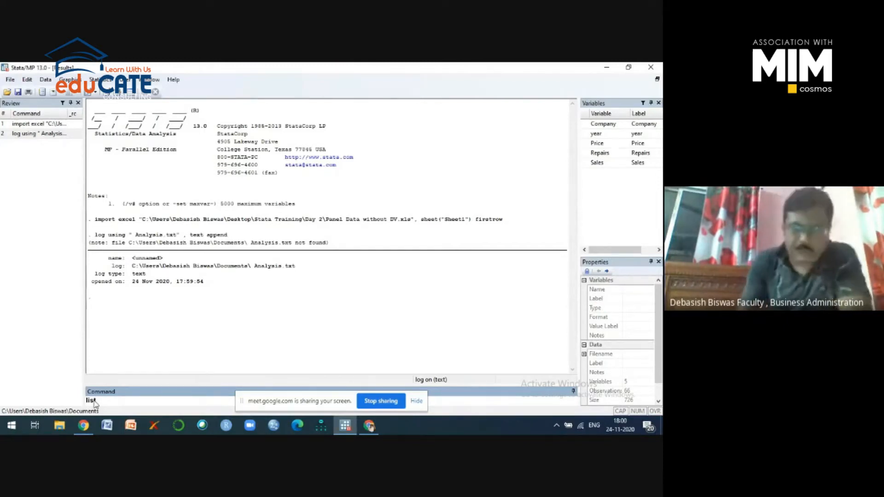
# - Run list for all variables and page through the output to the last observation
pyautogui.press('Return')
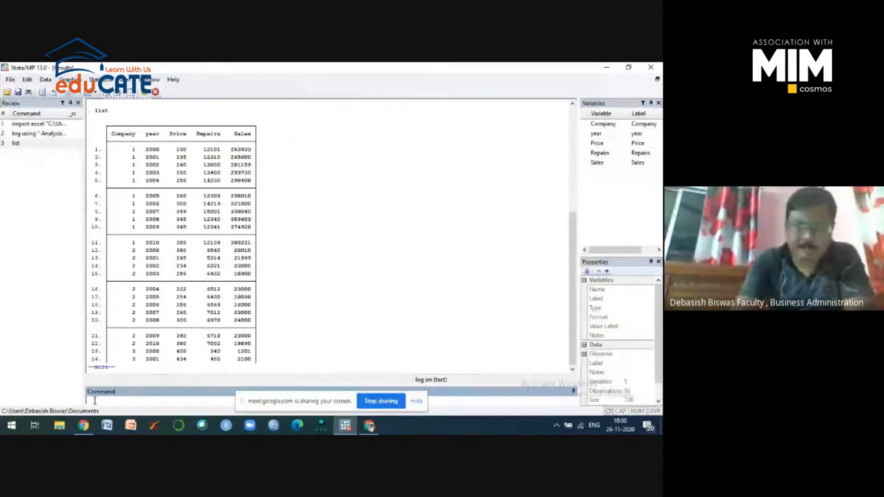
pyautogui.press('Return')
pyautogui.press('Return')
pyautogui.press('Return')
pyautogui.press('Return')
pyautogui.press('Return')
pyautogui.press('Return')
pyautogui.press('Return')
pyautogui.press('Return')
pyautogui.press('Return')
pyautogui.press('Return')
pyautogui.press('Return')
pyautogui.press('Return')
pyautogui.press('Return')
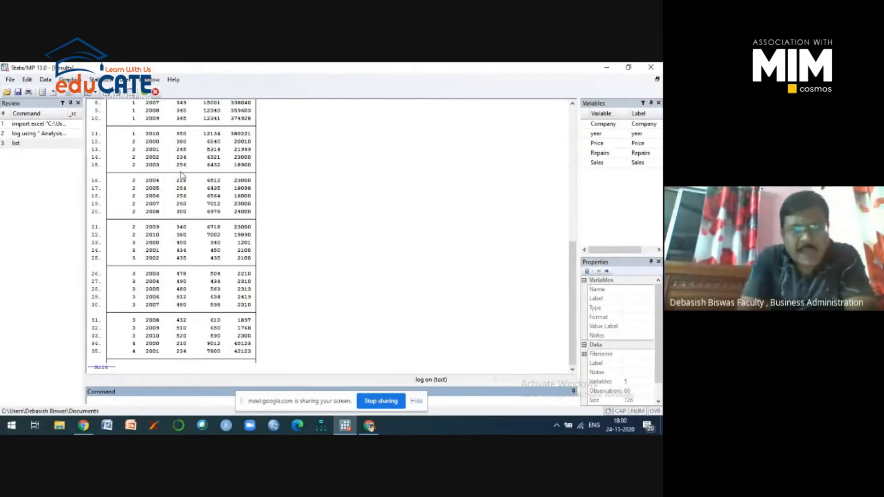
pyautogui.scroll(4, 290, 216)
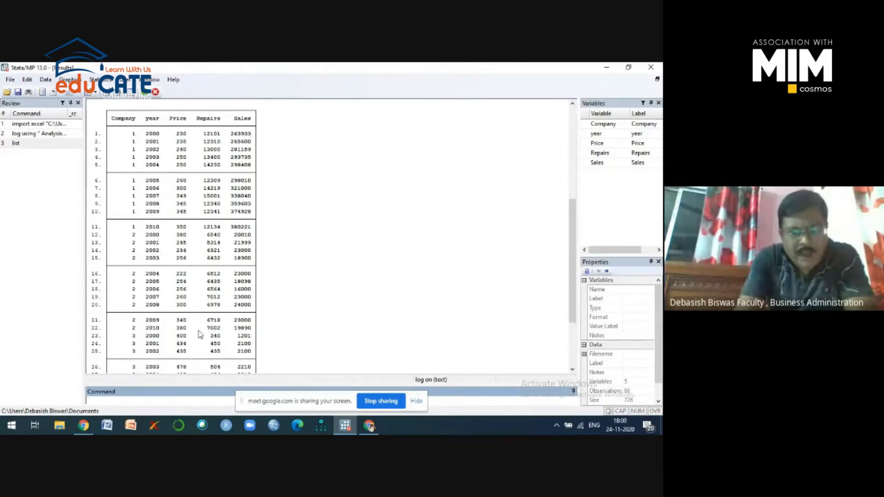
pyautogui.scroll(-4, 199, 334)
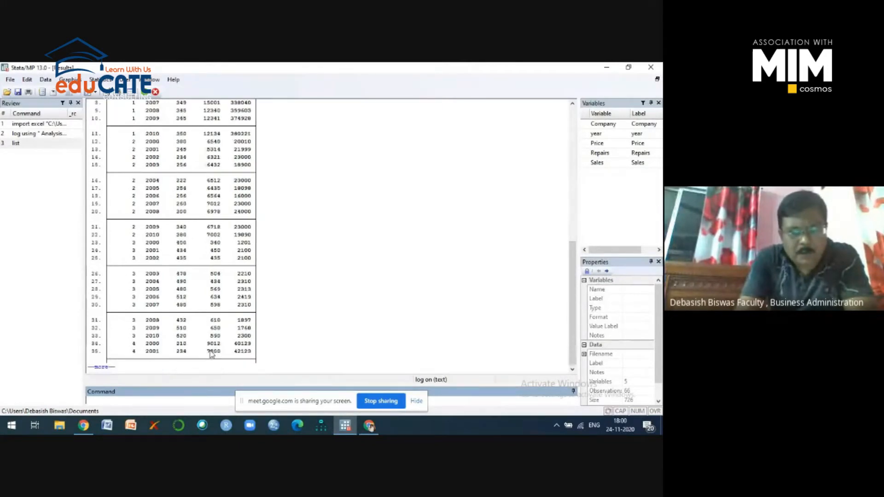
pyautogui.click(101, 369)
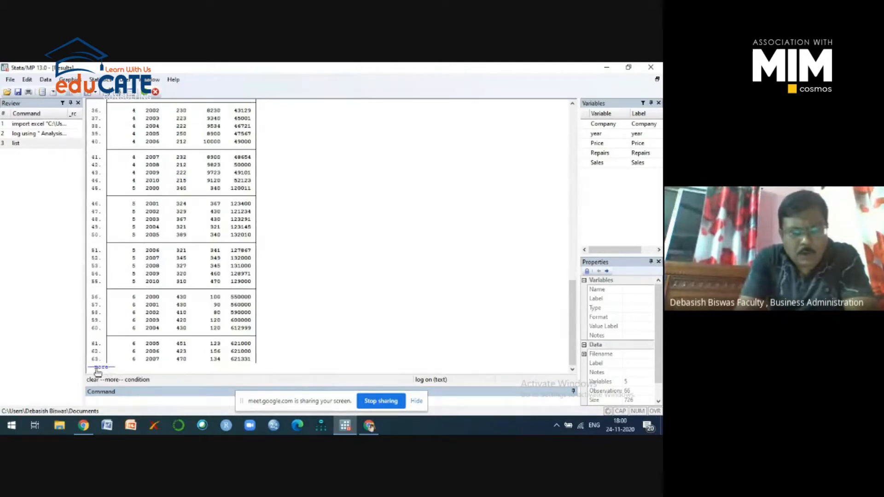
pyautogui.click(97, 368)
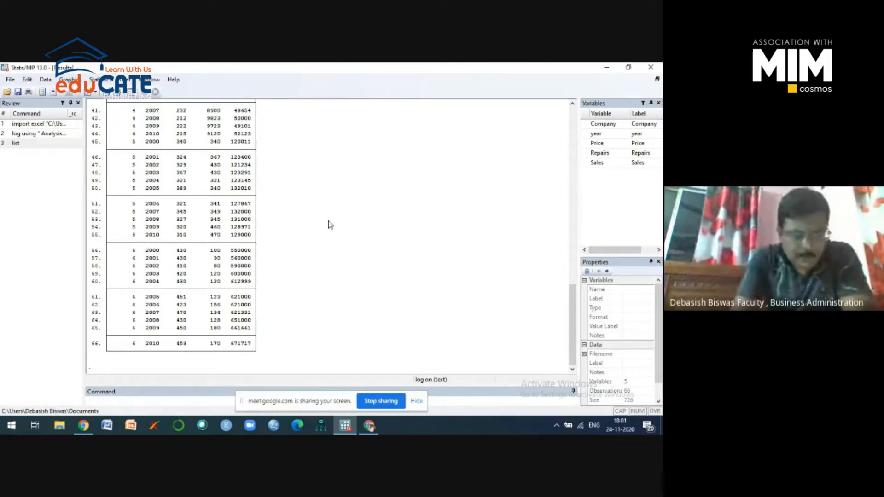
# - Write the command list Sales without running it, checking the variable's spelling in the listing header
pyautogui.click(97, 402)
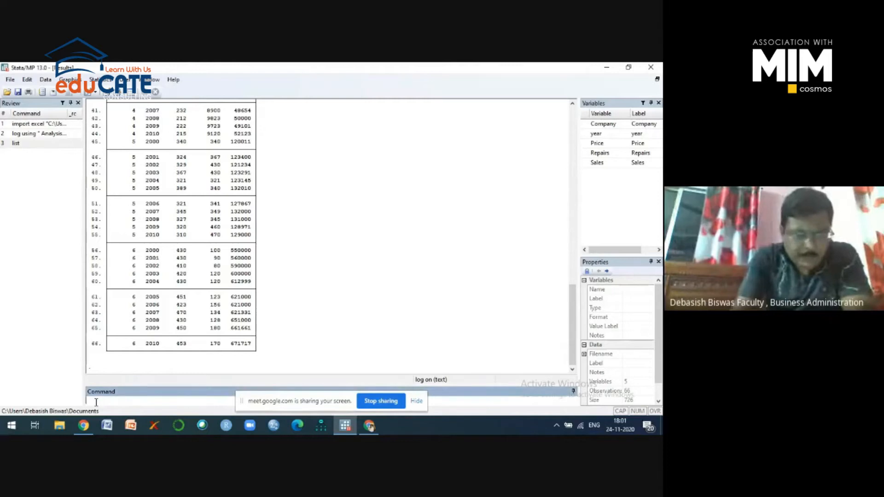
pyautogui.write('li')
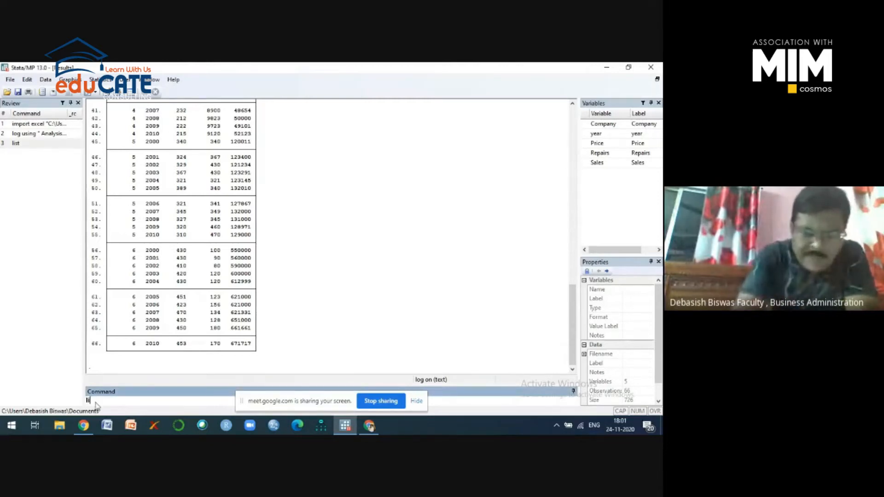
pyautogui.write('st')
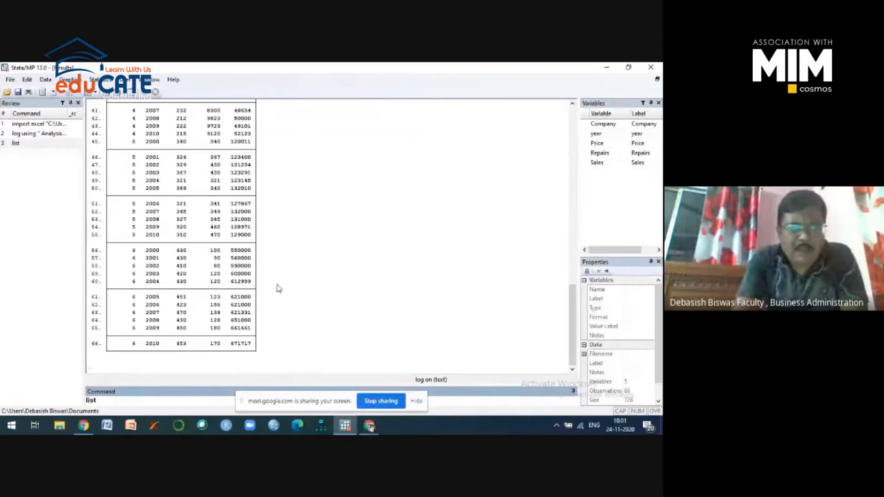
pyautogui.scroll(15, 278, 288)
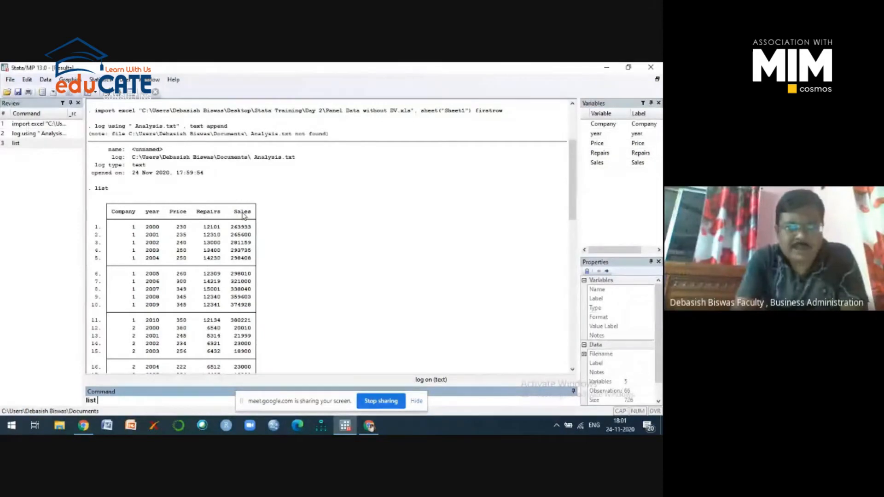
pyautogui.scroll(-15, 266, 223)
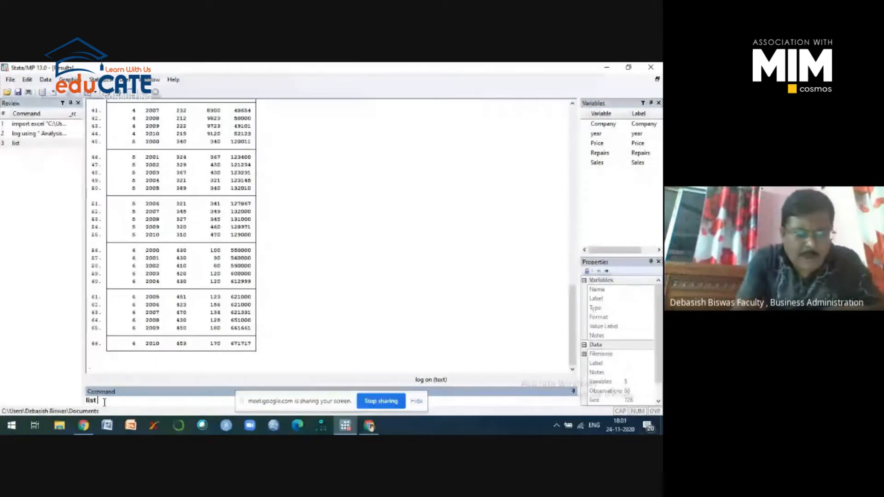
pyautogui.write('Sa')
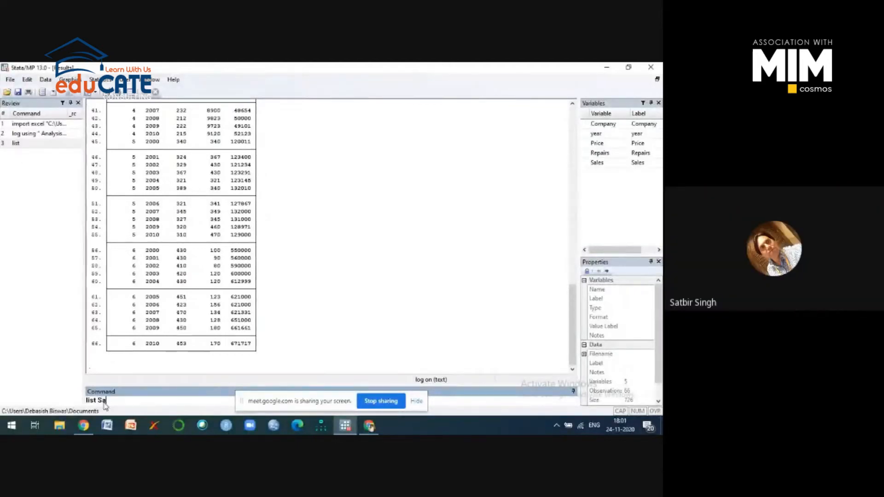
pyautogui.write('les')
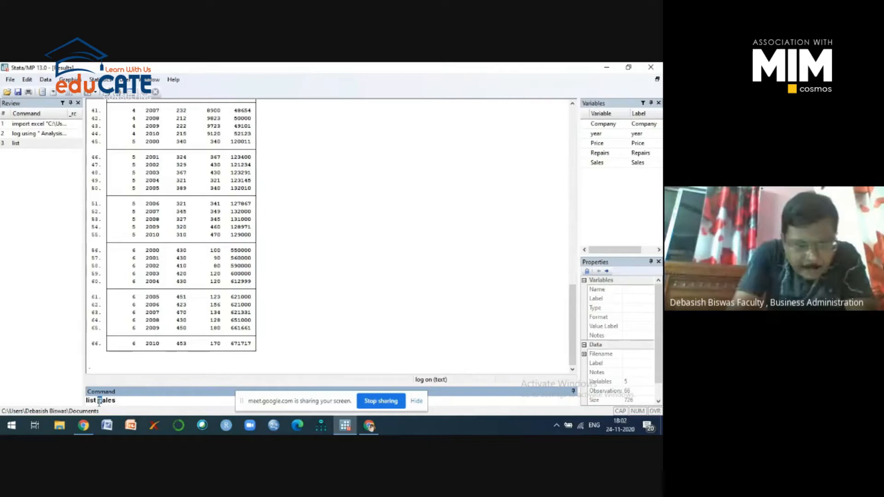
# - Try the wrong-case variants: change the prepared command to list sales and run it, and also run List
pyautogui.click(129, 404)
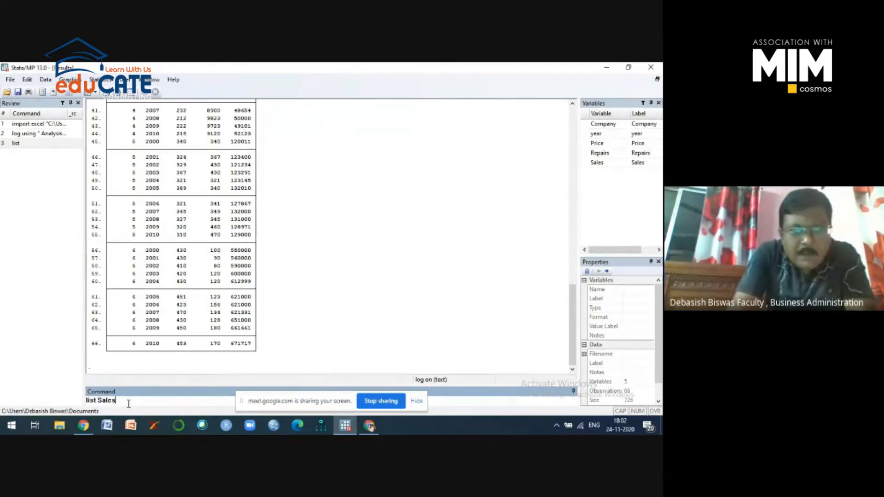
pyautogui.scroll(15, 171, 317)
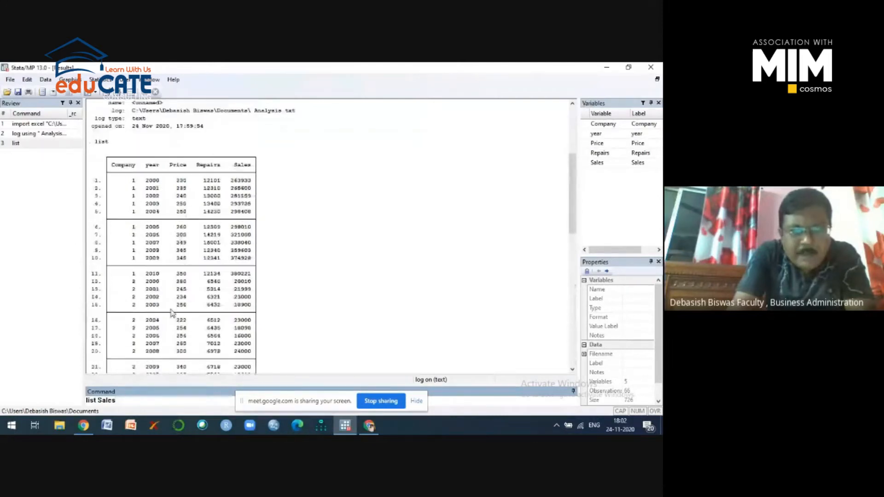
pyautogui.scroll(-6, 170, 320)
pyautogui.scroll(-7, 171, 321)
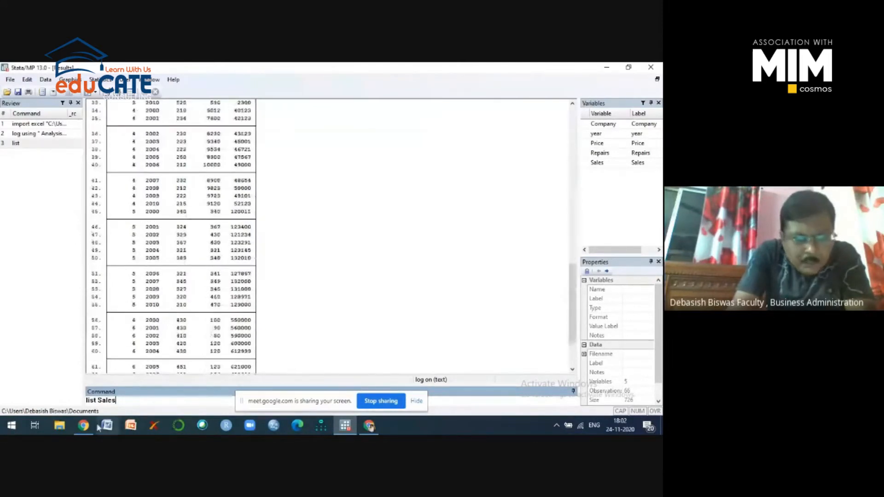
pyautogui.click(102, 401)
pyautogui.press('BackSpace')
pyautogui.write('s')
pyautogui.click(123, 403)
pyautogui.press('Return')
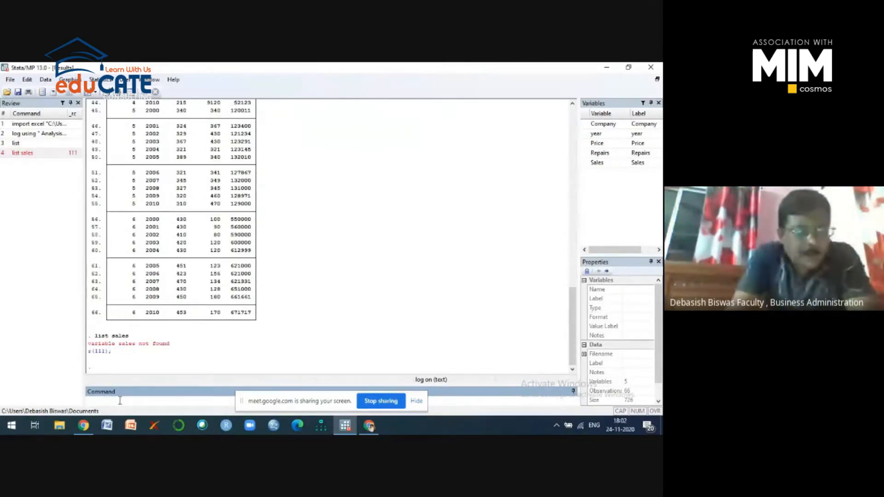
pyautogui.write('list')
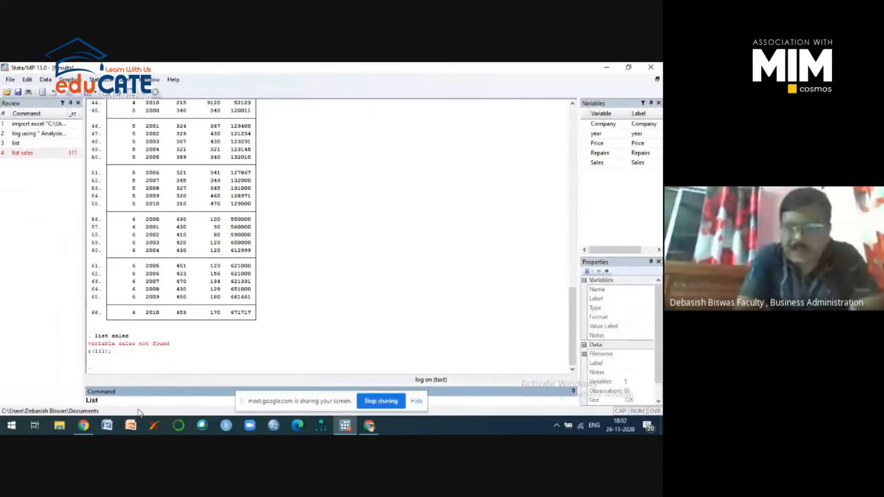
pyautogui.press('Return')
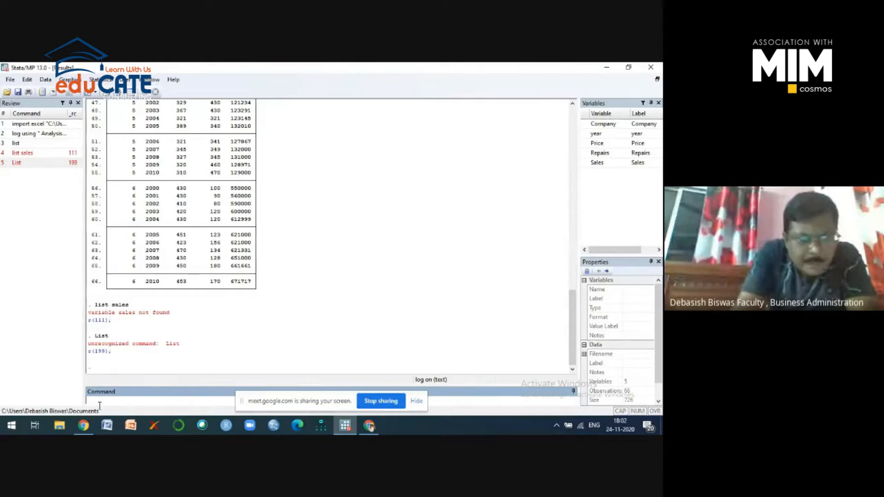
# - Run list Sales to list only the Sales variable, and review its output from header to last observation
pyautogui.write('list')
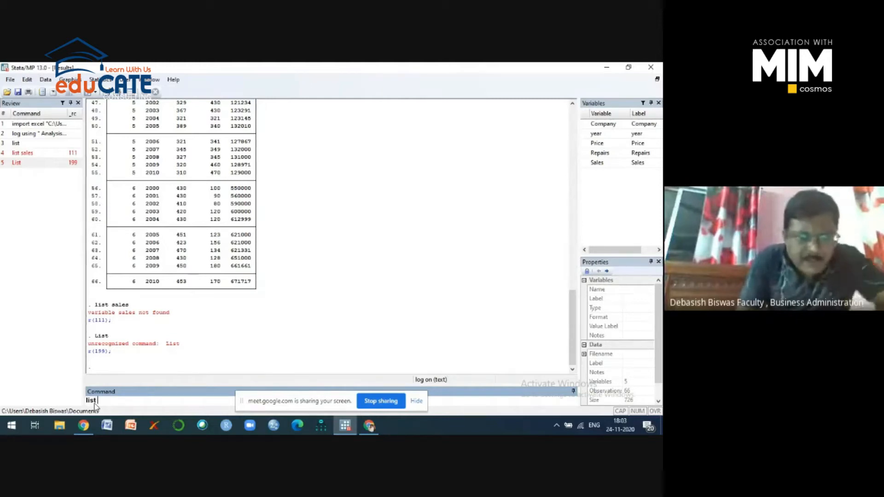
pyautogui.write('S')
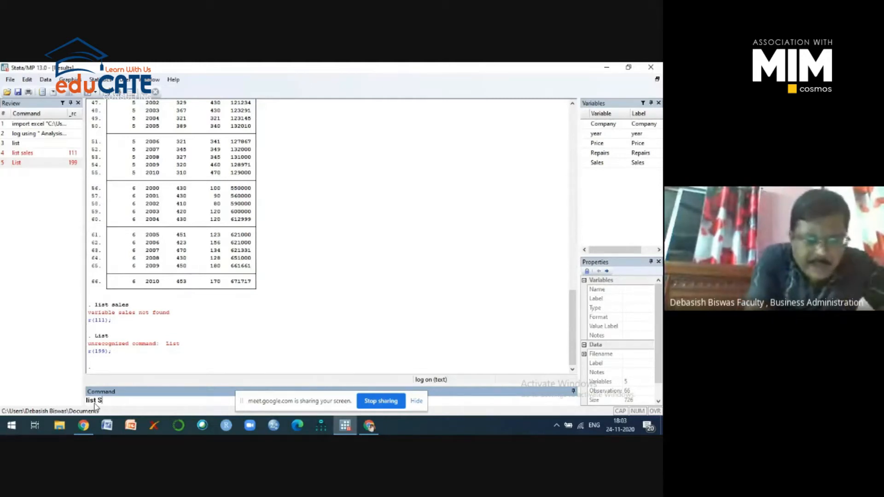
pyautogui.write('ales')
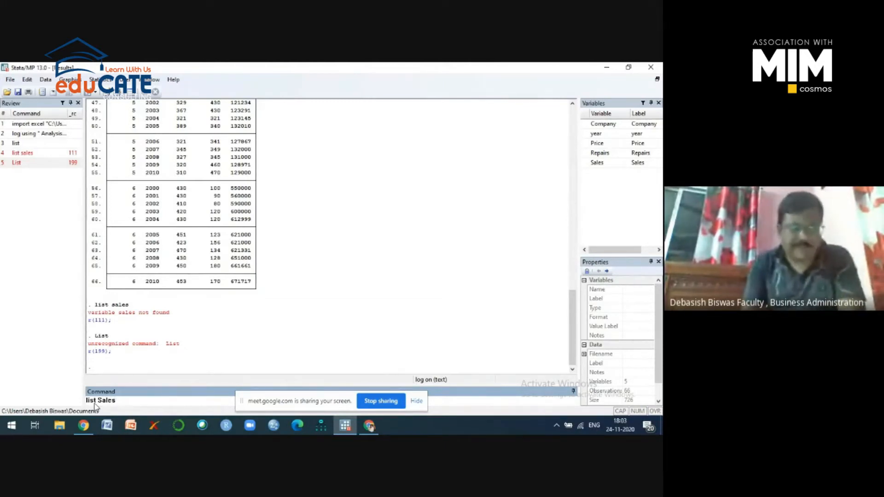
pyautogui.press('Return')
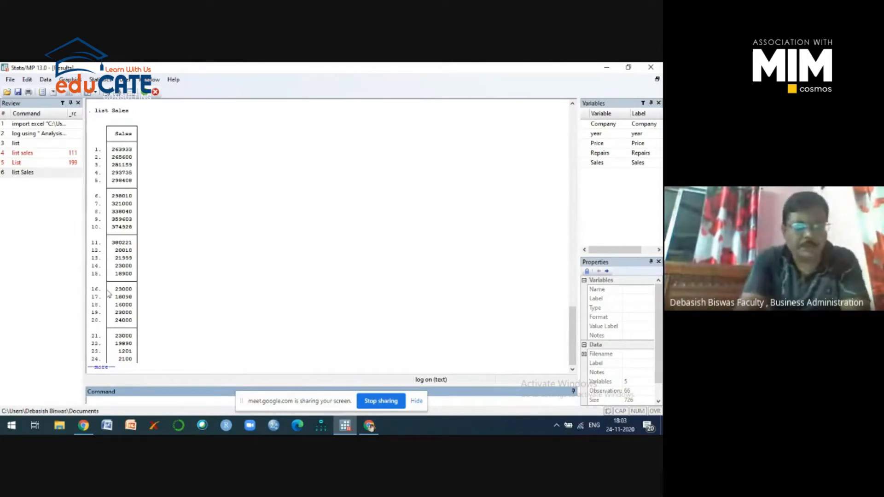
pyautogui.click(101, 369)
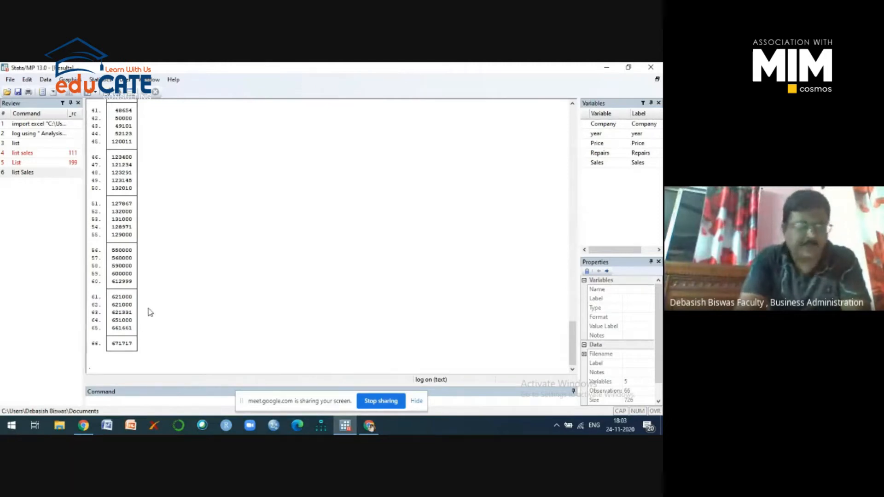
pyautogui.scroll(20, 142, 306)
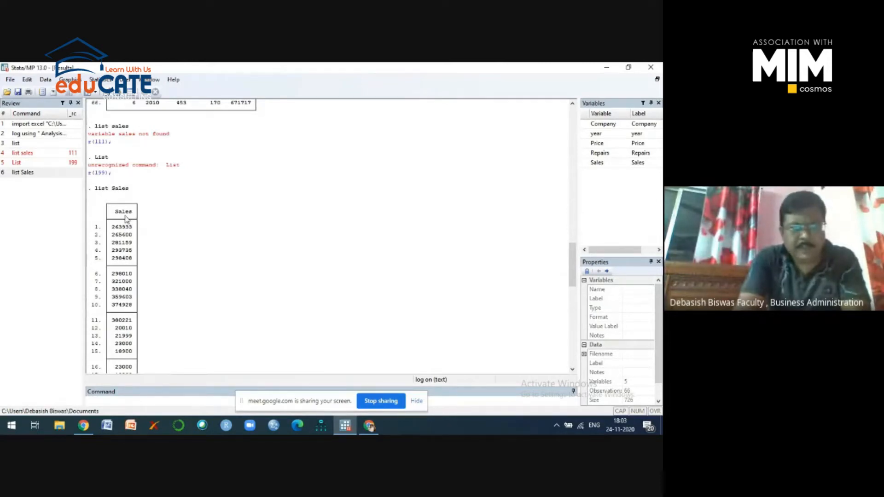
pyautogui.scroll(-6, 207, 259)
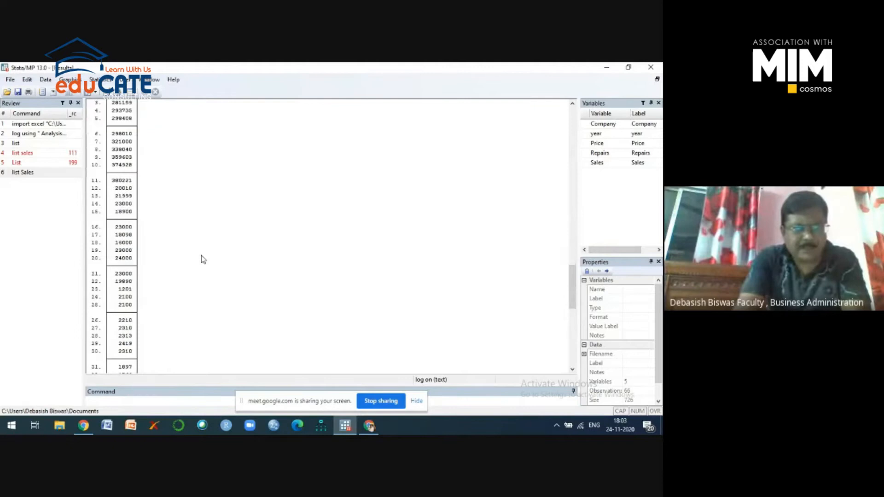
pyautogui.scroll(-15, 201, 255)
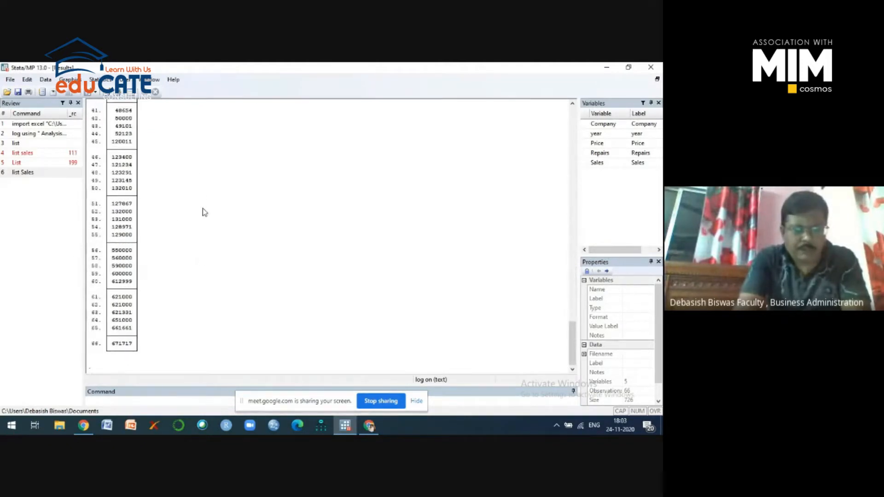
# - Run list Sales Price to list only the Sales and Price variables
pyautogui.click(96, 402)
pyautogui.write('list')
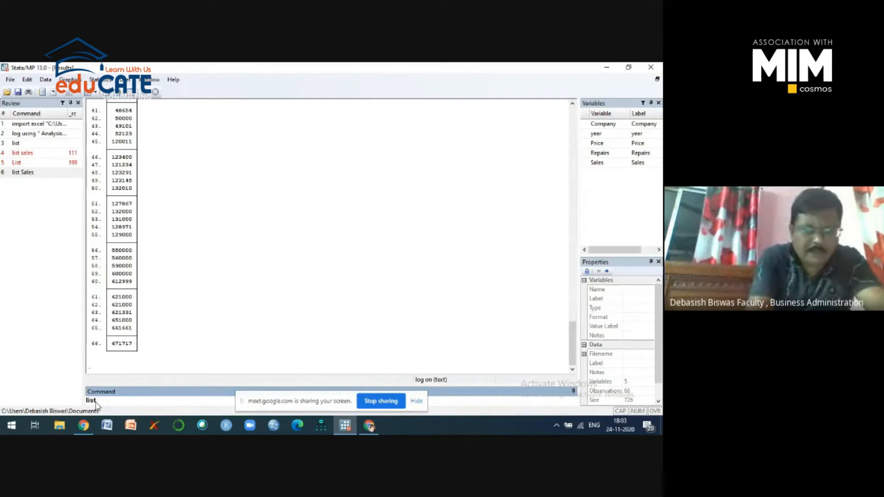
pyautogui.write(' Sales Price')
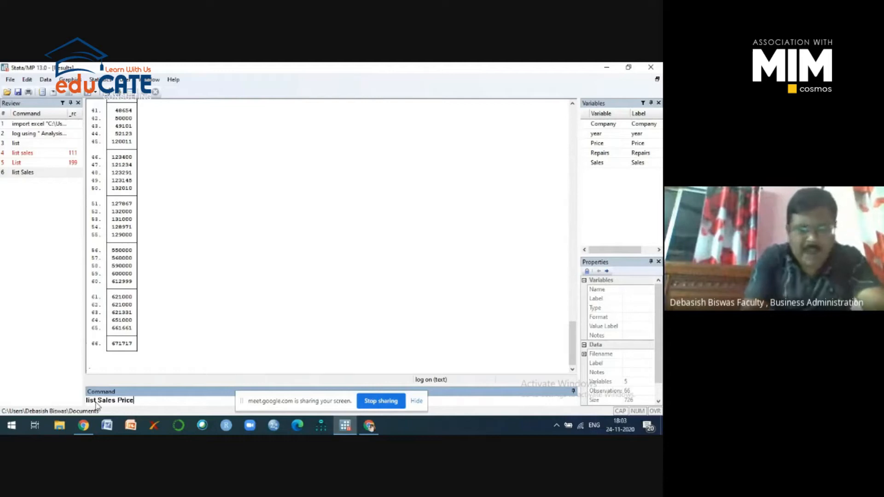
pyautogui.press('Return')
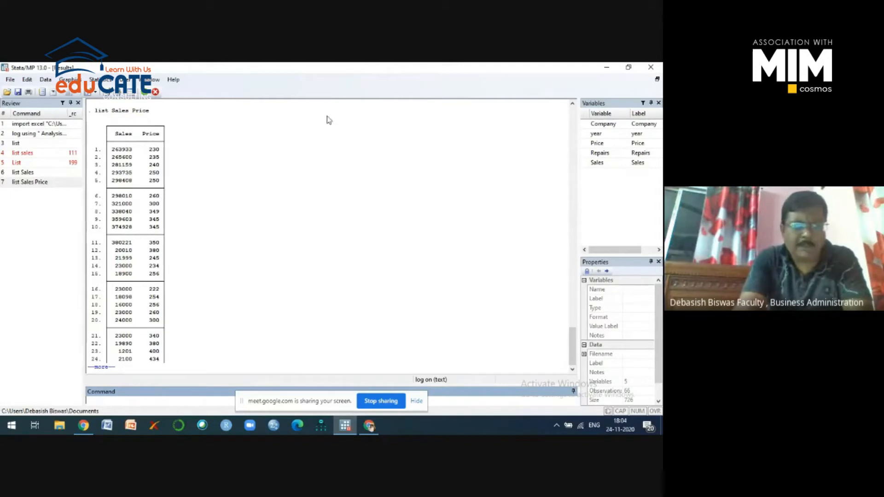
# - Compare the earlier list and list Sales outputs with list Sales Price, and page the new listing through to its last observation
pyautogui.scroll(20, 307, 214)
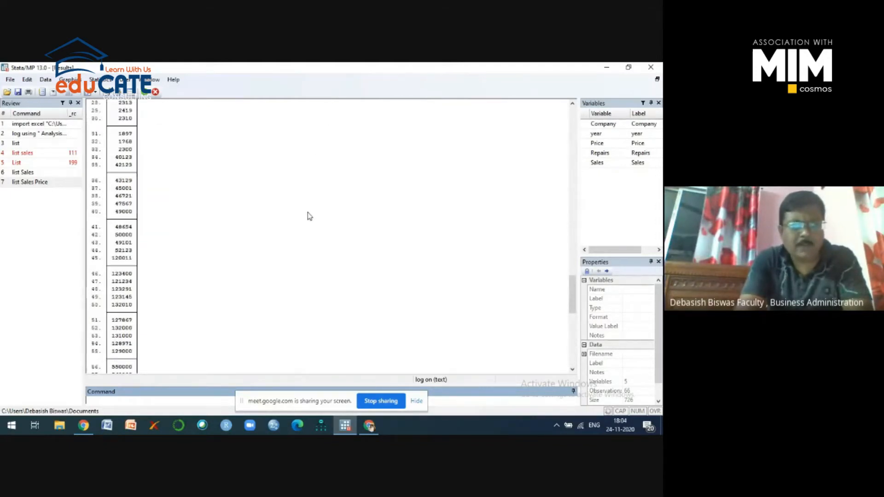
pyautogui.scroll(12, 140, 184)
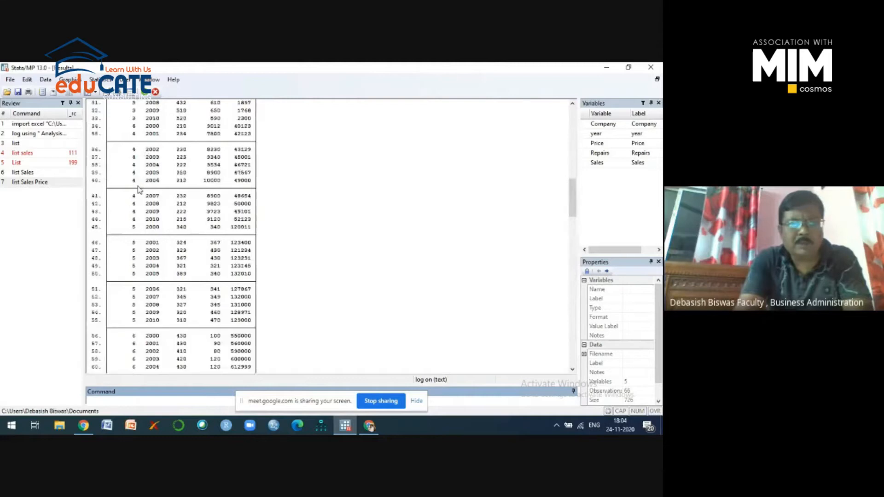
pyautogui.scroll(8, 140, 188)
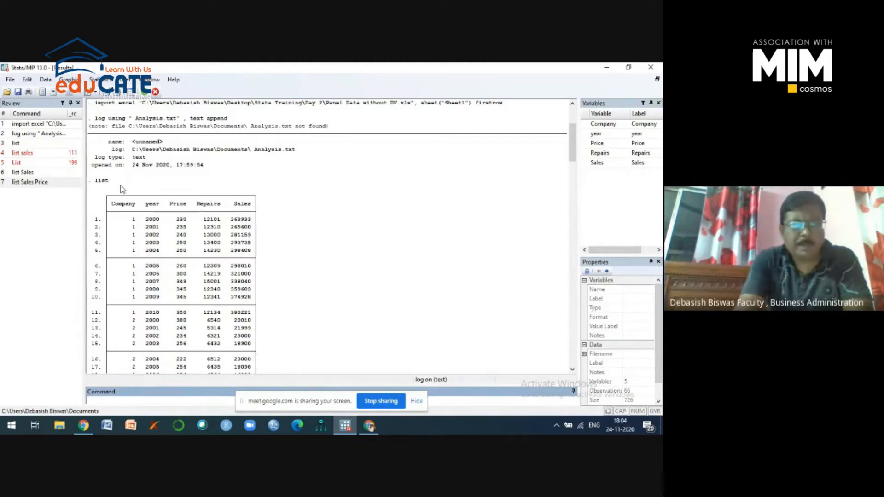
pyautogui.scroll(-14, 157, 226)
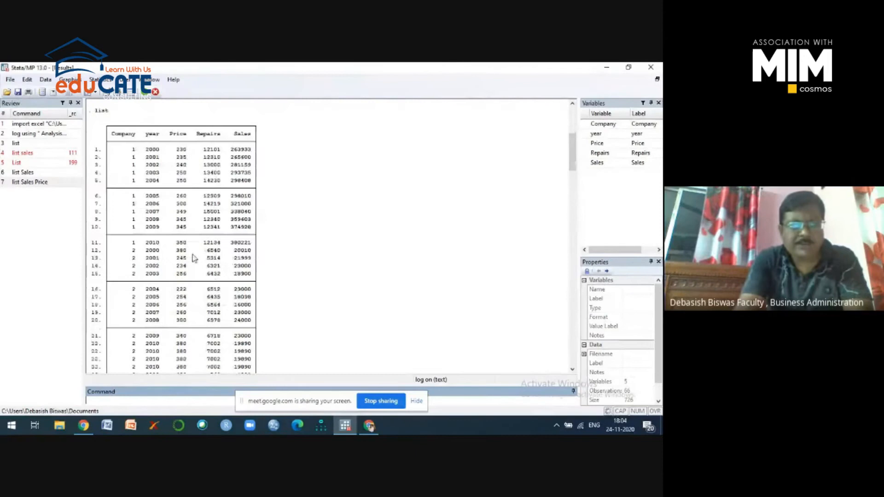
pyautogui.scroll(-7, 194, 257)
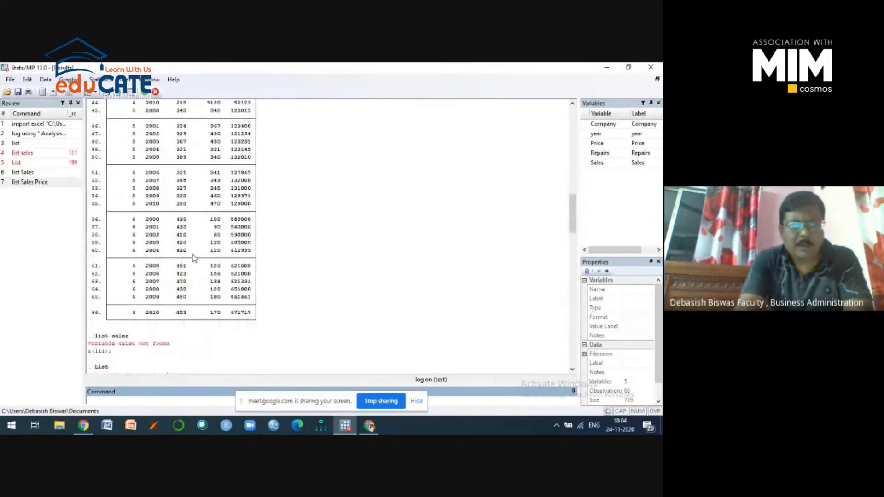
pyautogui.scroll(-8, 194, 258)
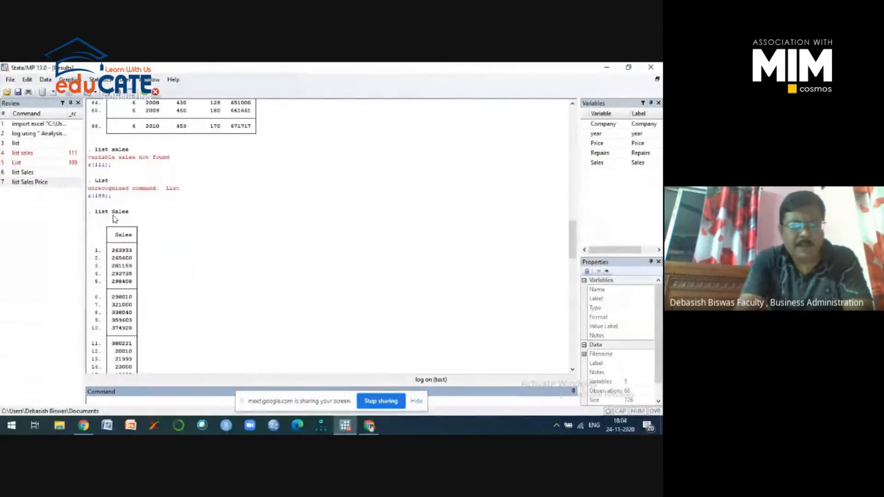
pyautogui.scroll(-20, 168, 240)
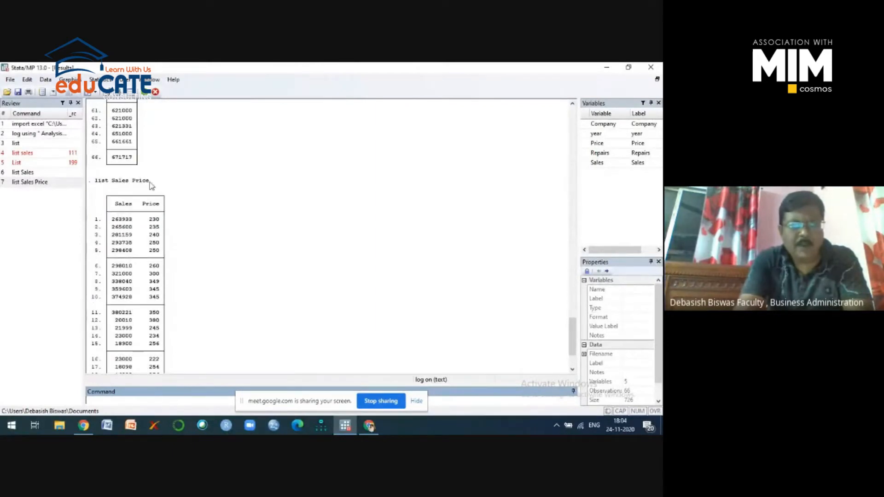
pyautogui.scroll(-3, 232, 234)
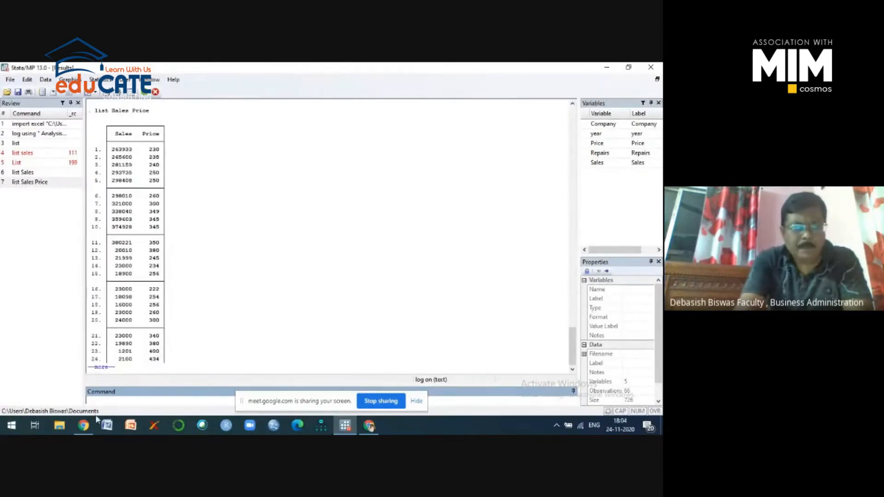
pyautogui.click(101, 368)
pyautogui.click(101, 369)
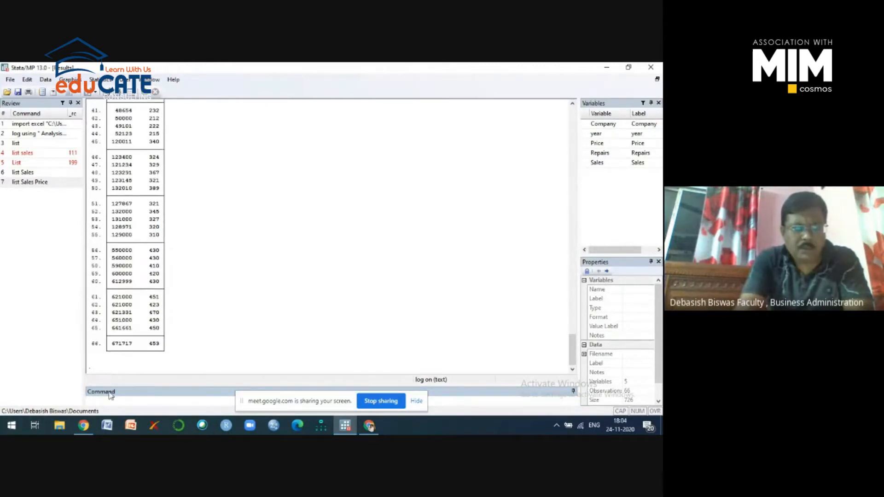
# - Run describe to show the storage type, display format and label of every variable in the dataset
pyautogui.click(96, 400)
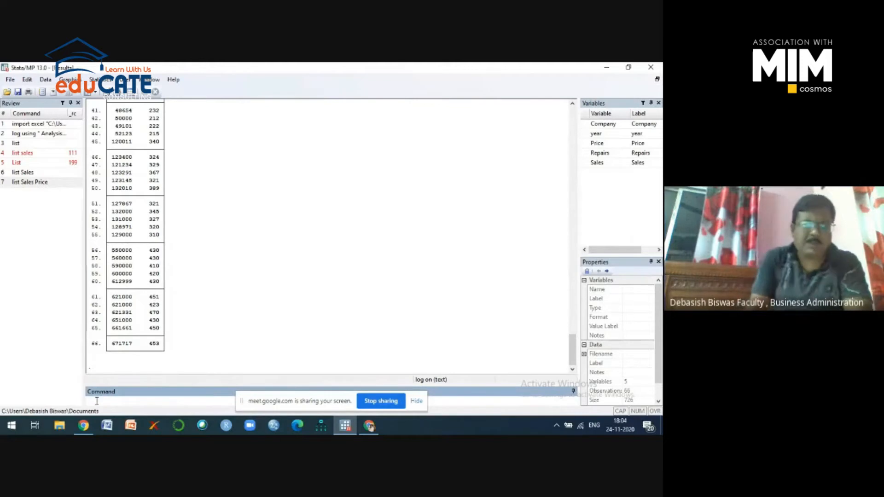
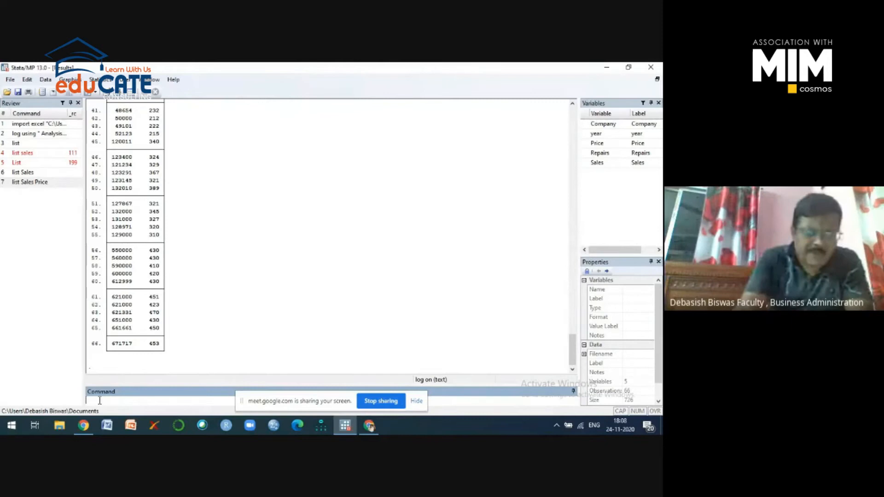
pyautogui.write('do')
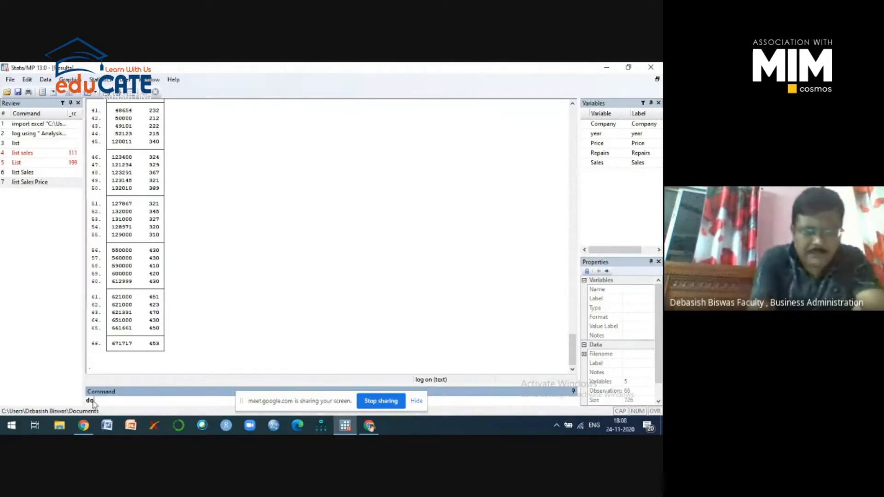
pyautogui.write('scr')
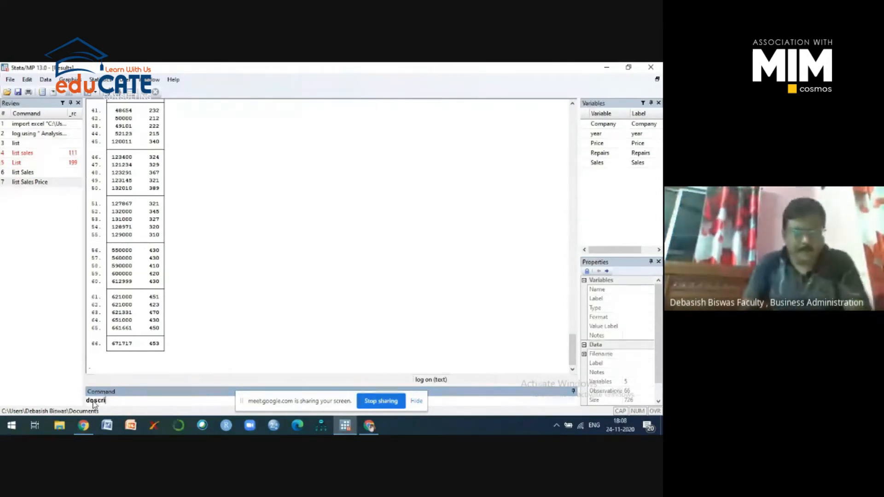
pyautogui.write('ib')
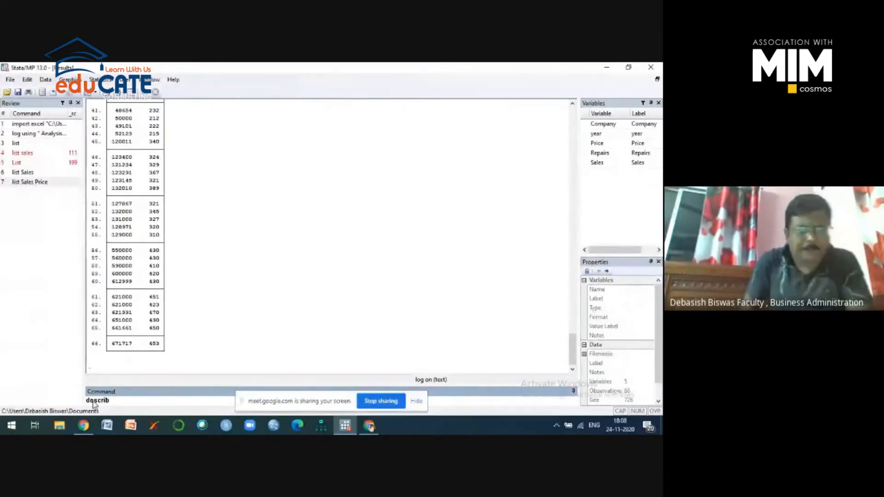
pyautogui.write('e')
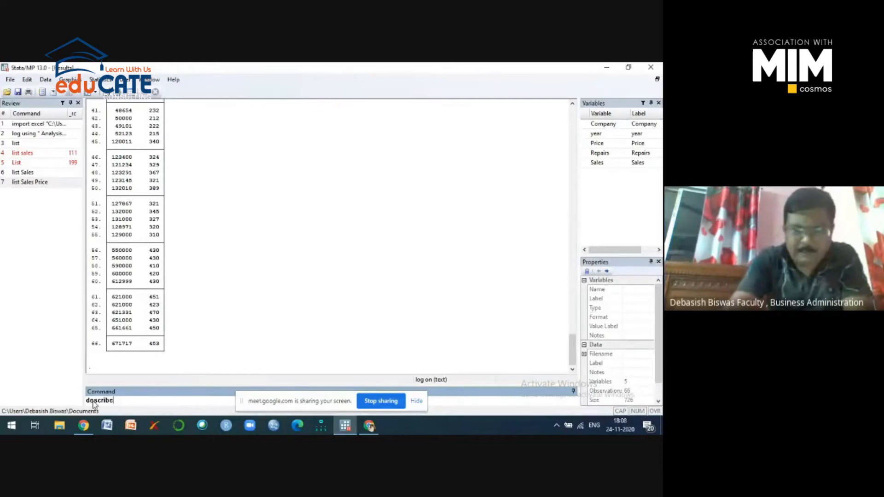
pyautogui.press('Return')
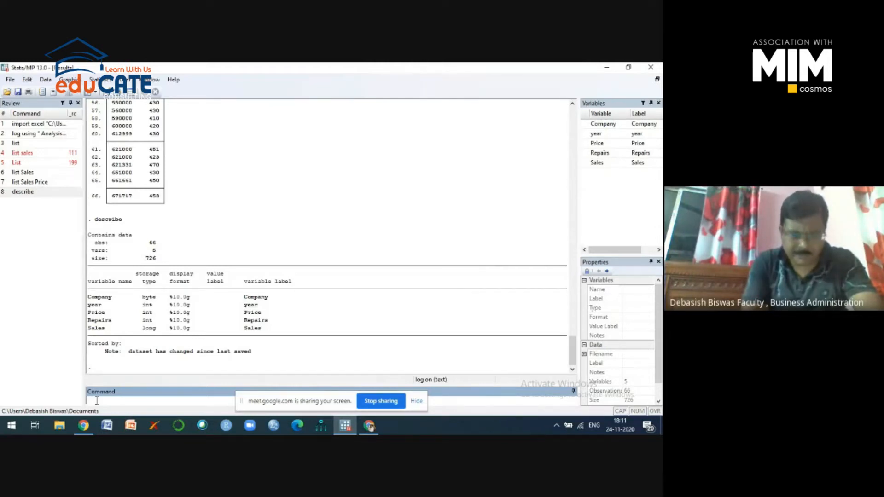
# - Run summarize to produce the summary statistics for all variables
pyautogui.write('summari')
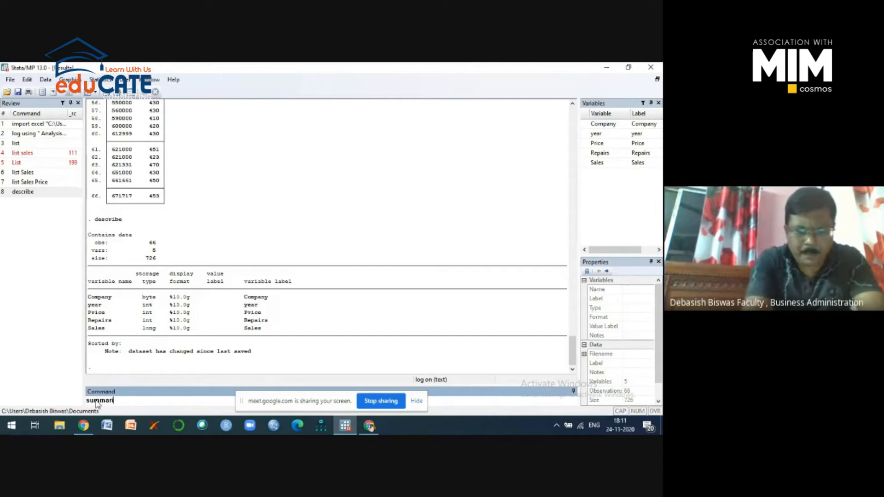
pyautogui.write('ze')
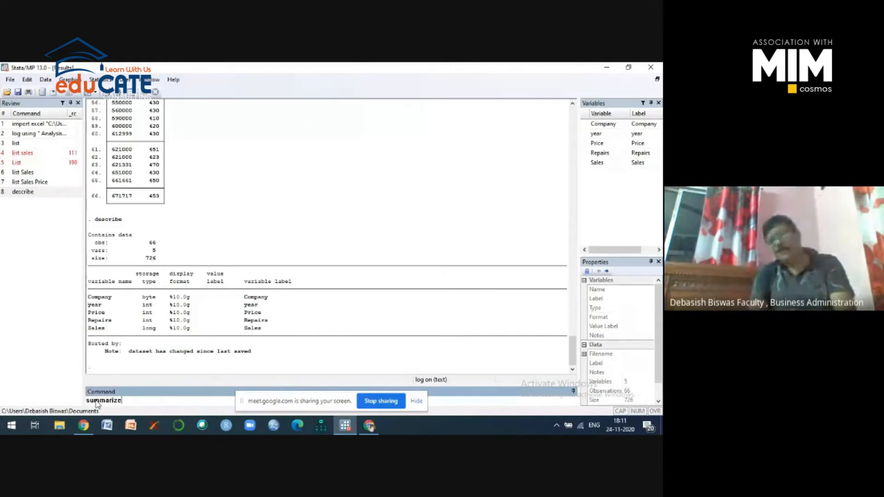
pyautogui.press('Return')
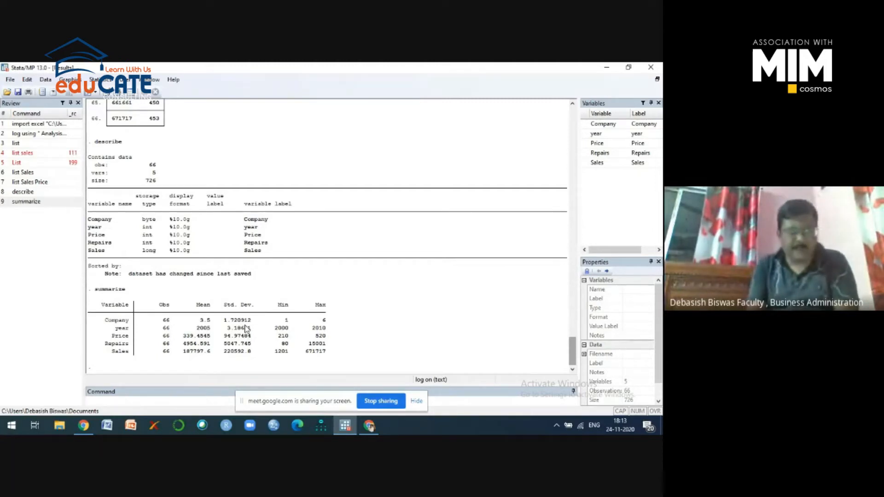
# - Run describe Sales to show the storage details of the Sales variable only
pyautogui.click(98, 401)
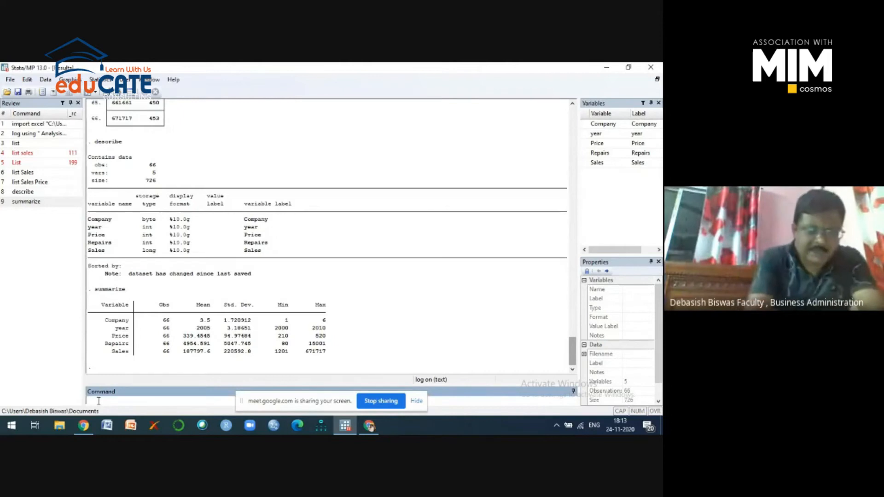
pyautogui.write('descr')
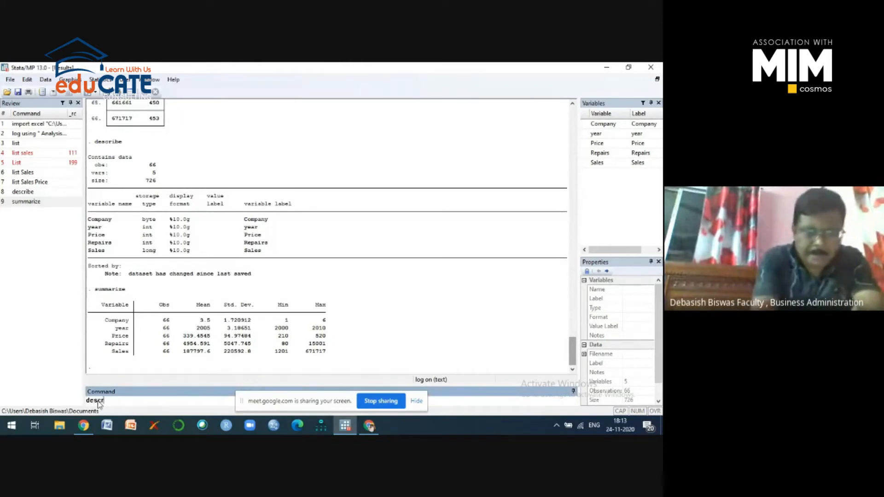
pyautogui.write('i')
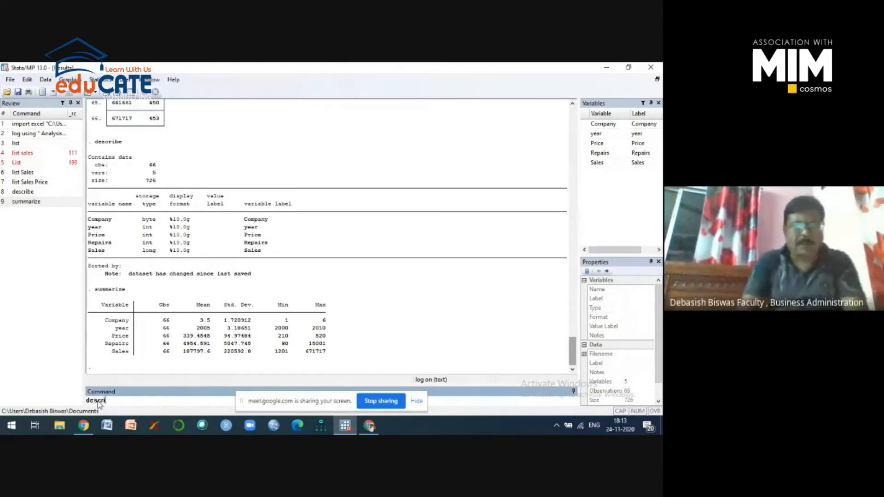
pyautogui.write('be')
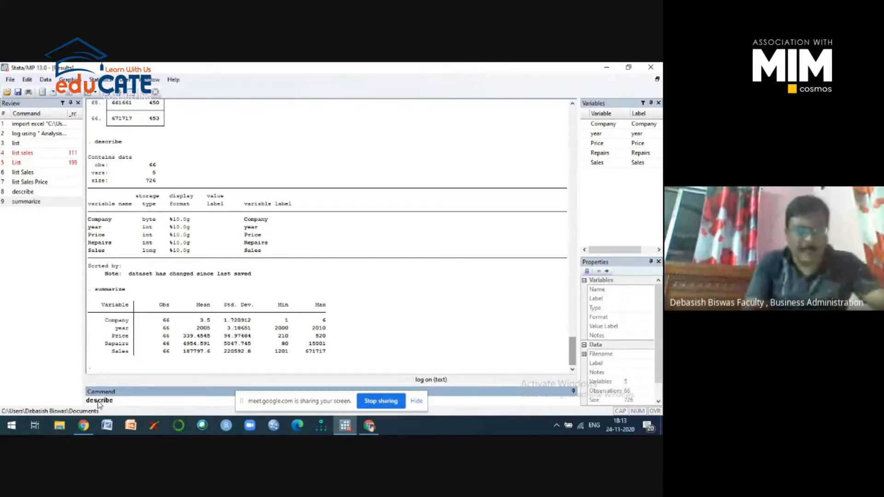
pyautogui.write(' Sales')
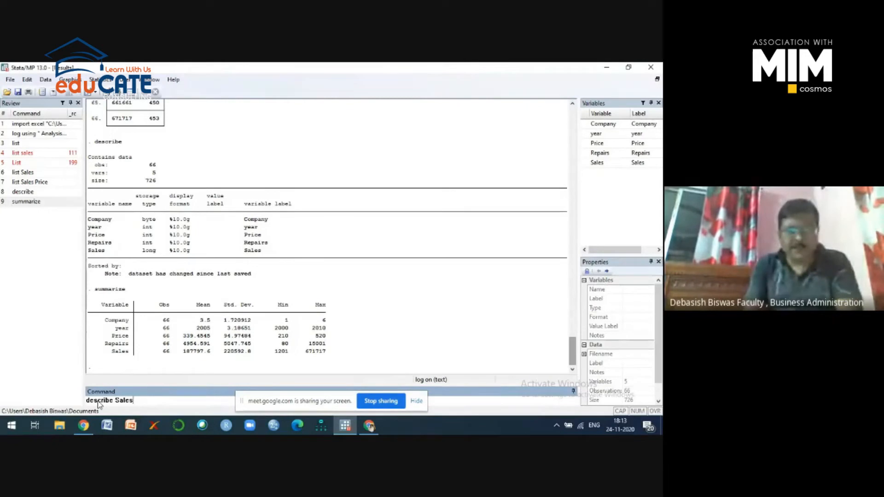
pyautogui.press('Return')
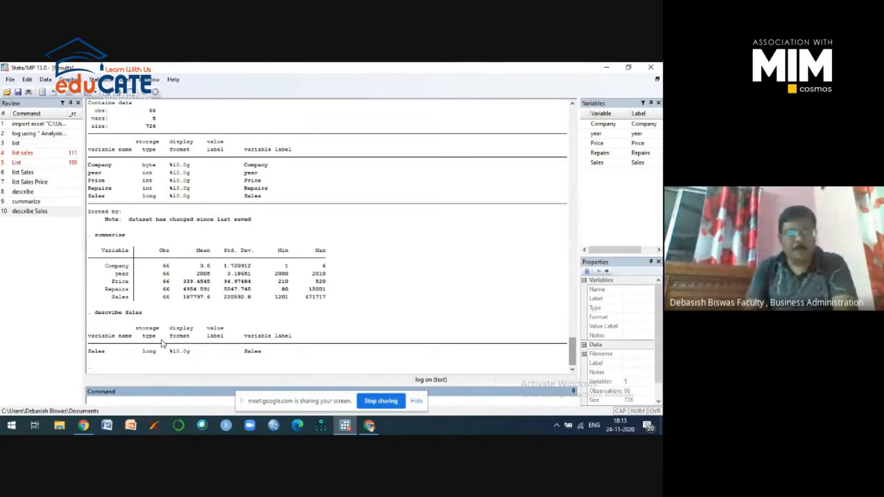
# - Recall the describe Sales command from the history, extend it to describe Sales Price and run it
pyautogui.click(28, 213)
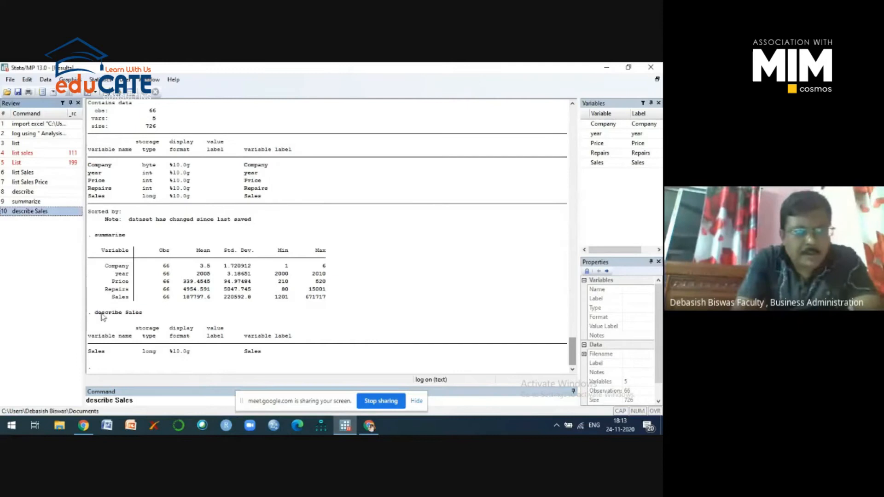
pyautogui.click(136, 401)
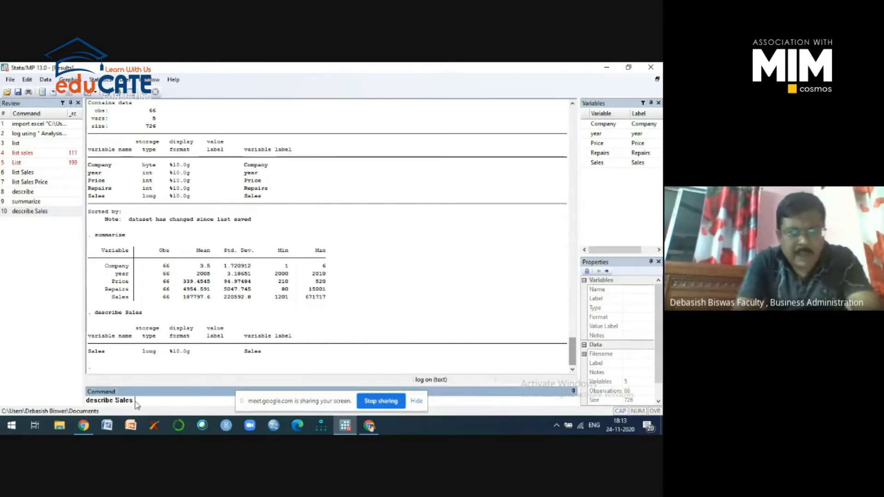
pyautogui.write('Pri')
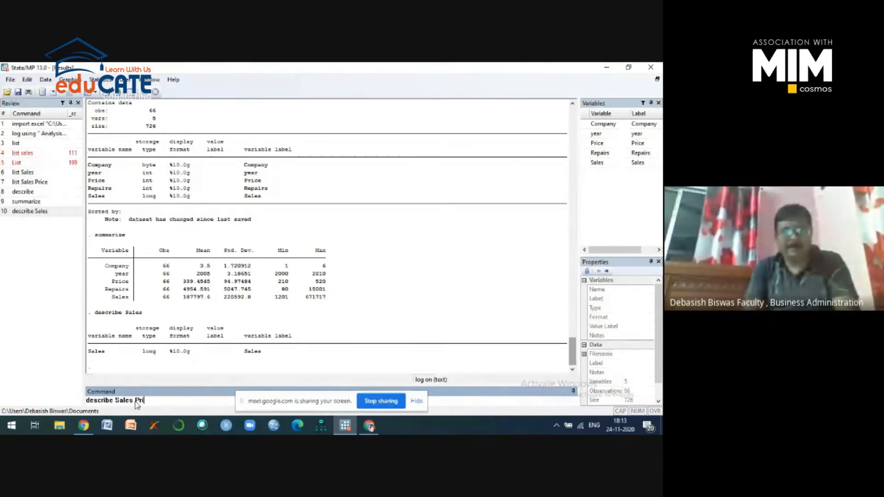
pyautogui.write('c')
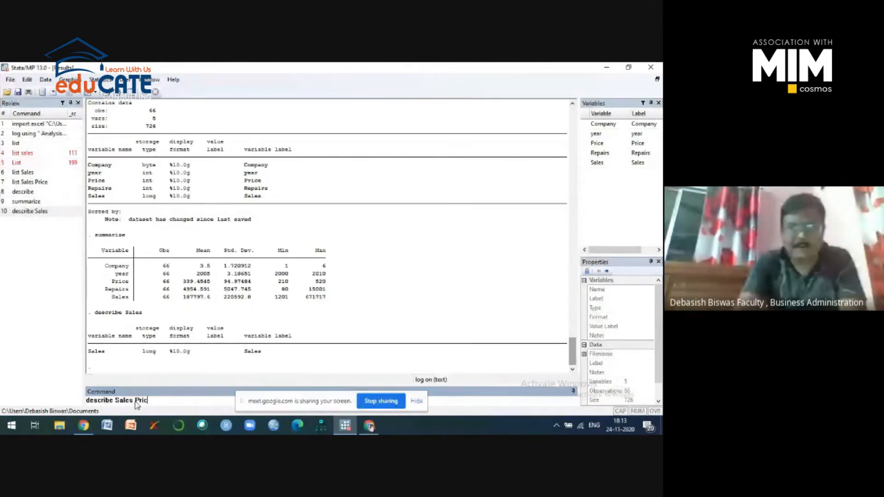
pyautogui.write('e')
pyautogui.press('Return')
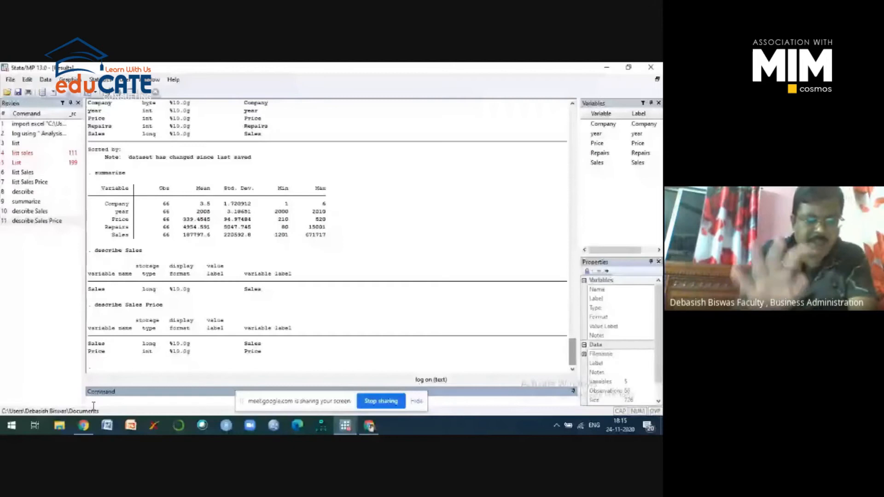
# - Run hist Sales to plot a histogram of the Sales variable, and close the graph window after viewing it
pyautogui.write('hist')
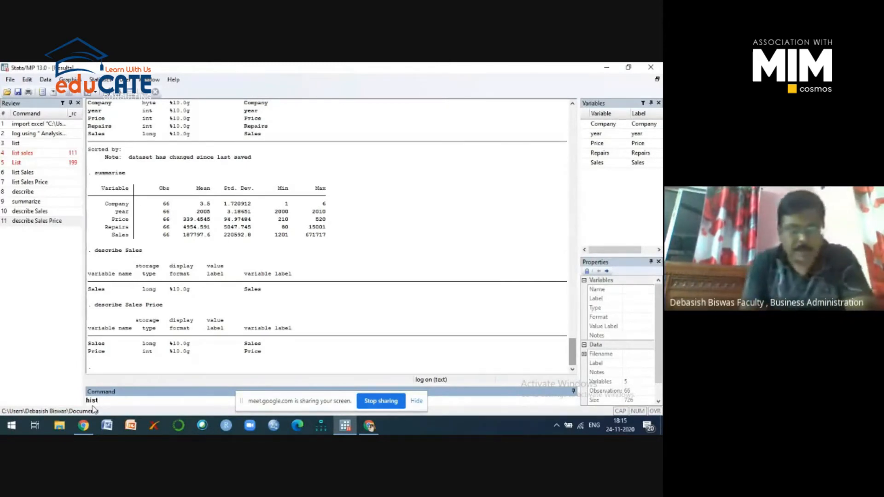
pyautogui.write('S')
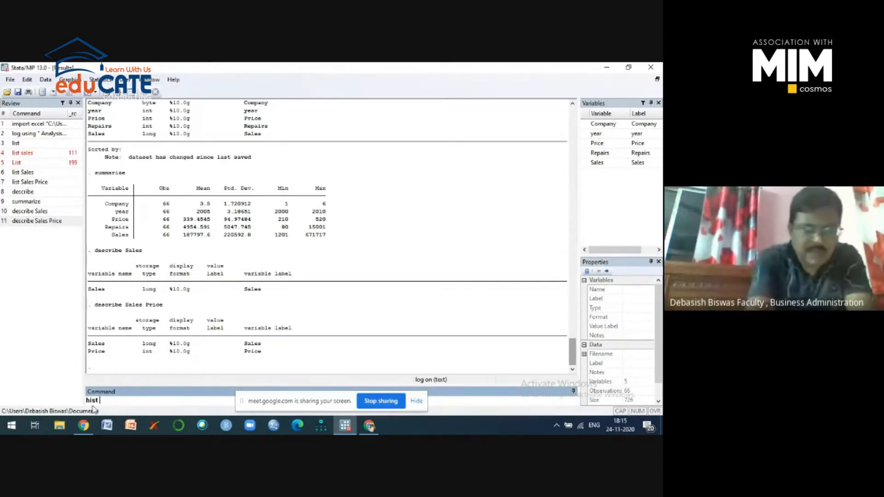
pyautogui.write('ales')
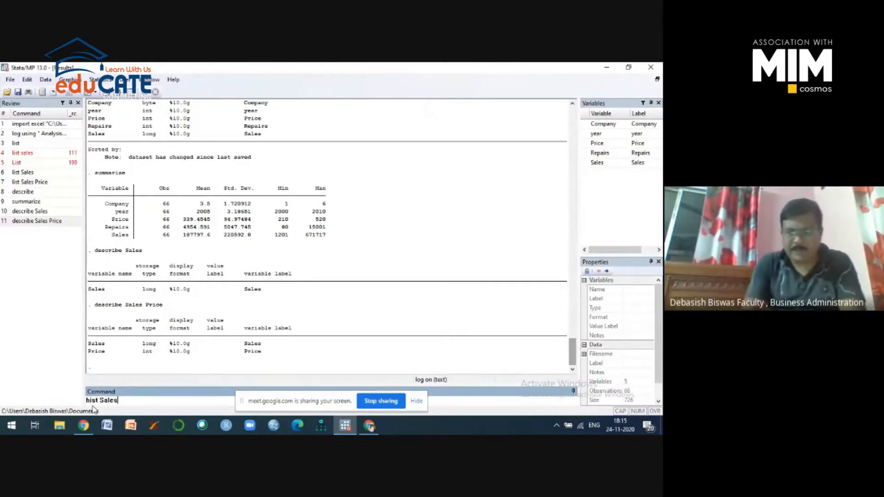
pyautogui.press('Return')
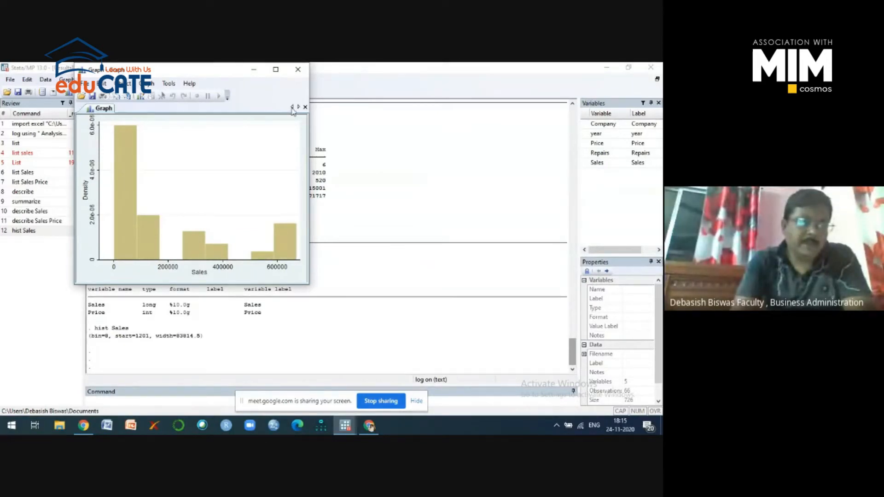
pyautogui.click(298, 70)
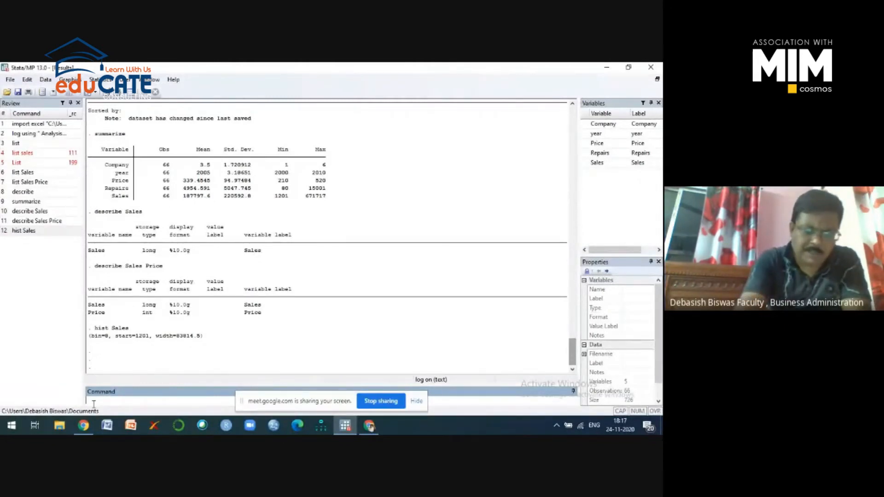
# - Run pwcorr to produce the pairwise correlation matrix for all variables
pyautogui.write('p')
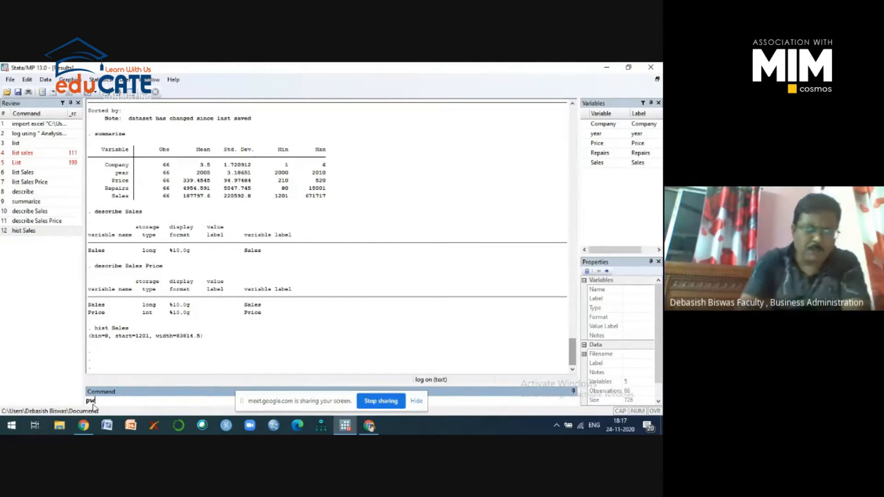
pyautogui.write('wcorr')
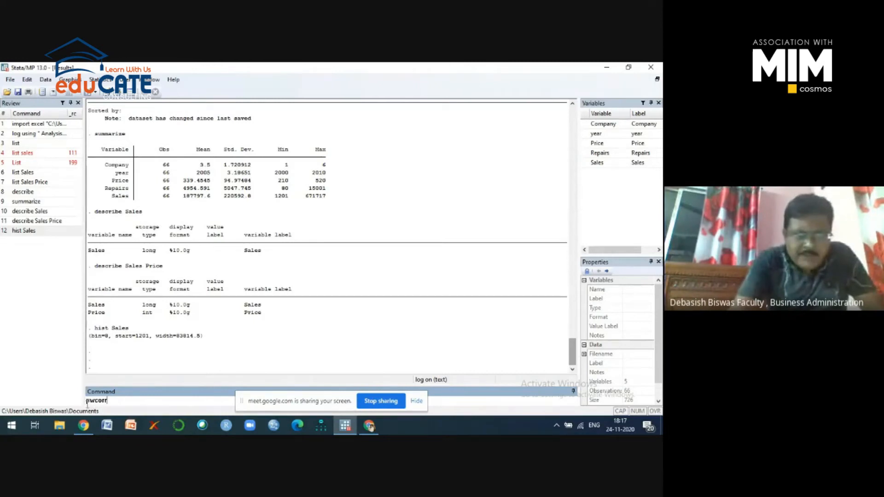
pyautogui.moveTo(87, 403); pyautogui.dragTo(91, 405)
pyautogui.click(89, 403)
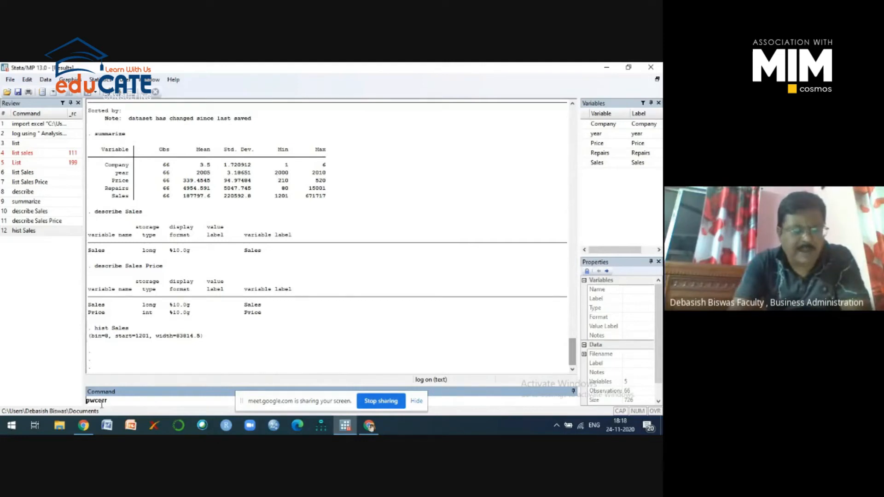
pyautogui.moveTo(118, 402); pyautogui.dragTo(83, 404)
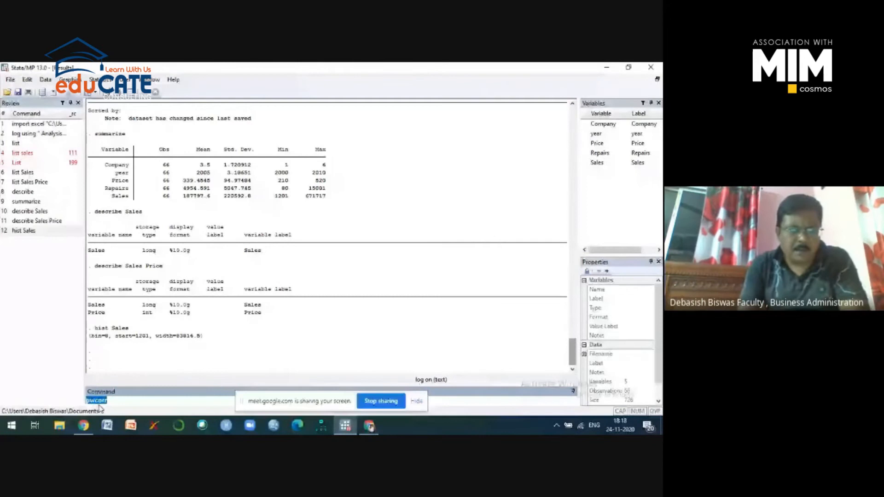
pyautogui.click(113, 400)
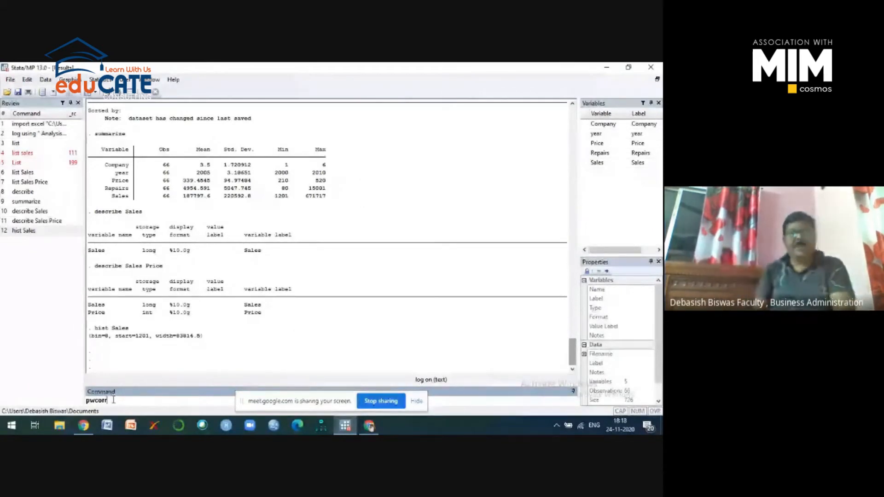
pyautogui.press('Return')
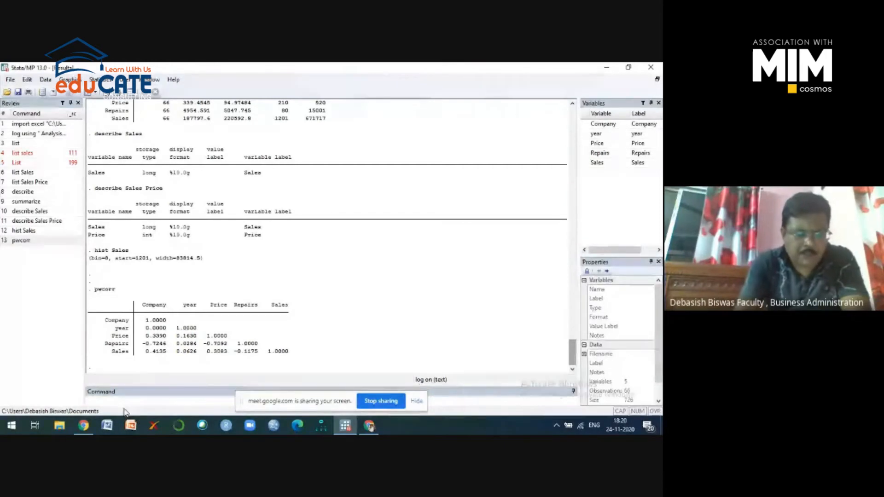
# - Run plot Sales Price to draw a text scatter plot of Sales against Price
pyautogui.click(103, 402)
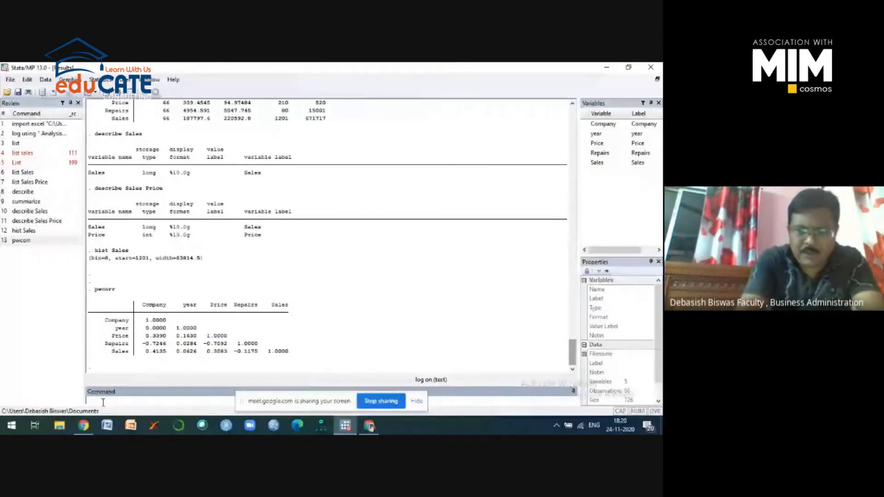
pyautogui.write('plot')
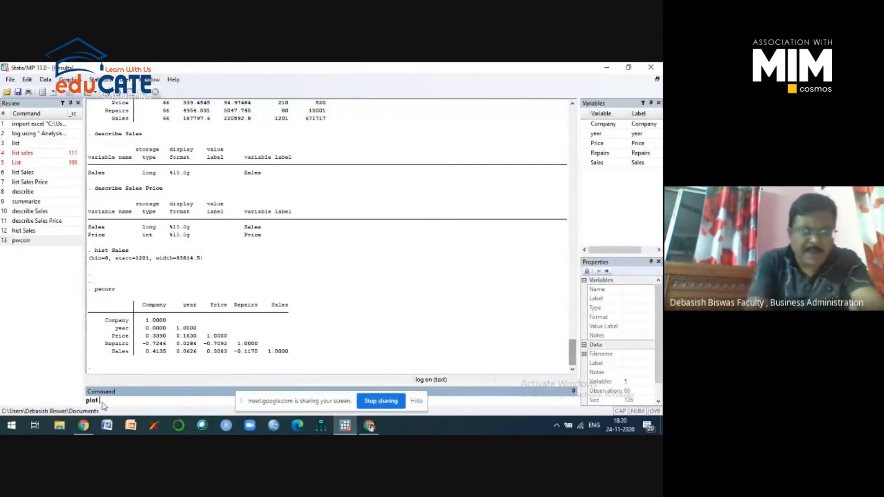
pyautogui.write(' Sales')
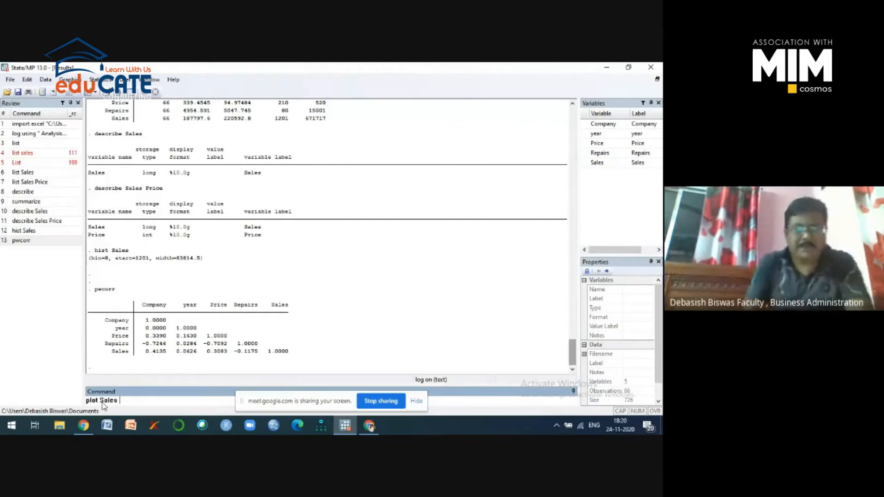
pyautogui.write(' Price')
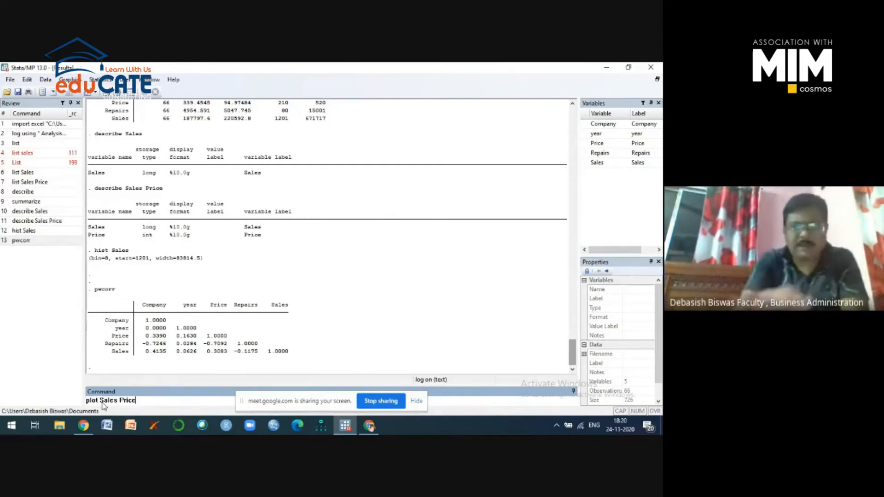
pyautogui.press('Return')
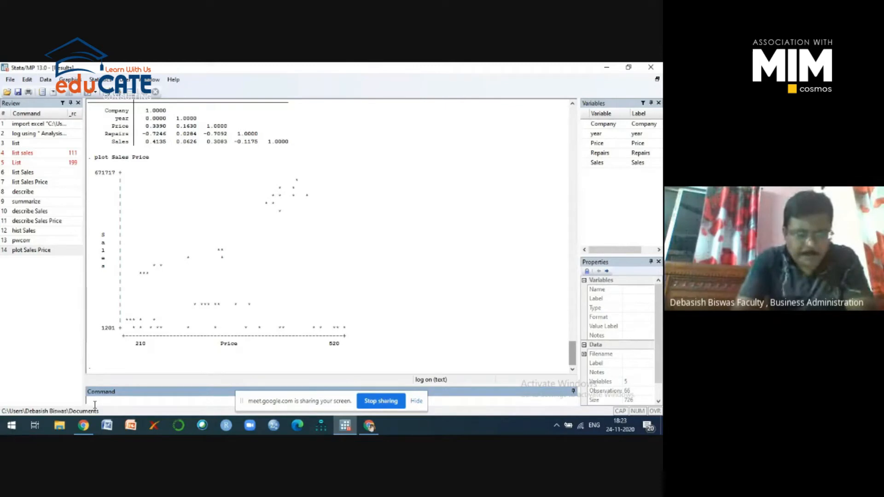
# - Run regress Sales Price Repairs to regress Sales on the independent variables Price and Repairs
pyautogui.write('re')
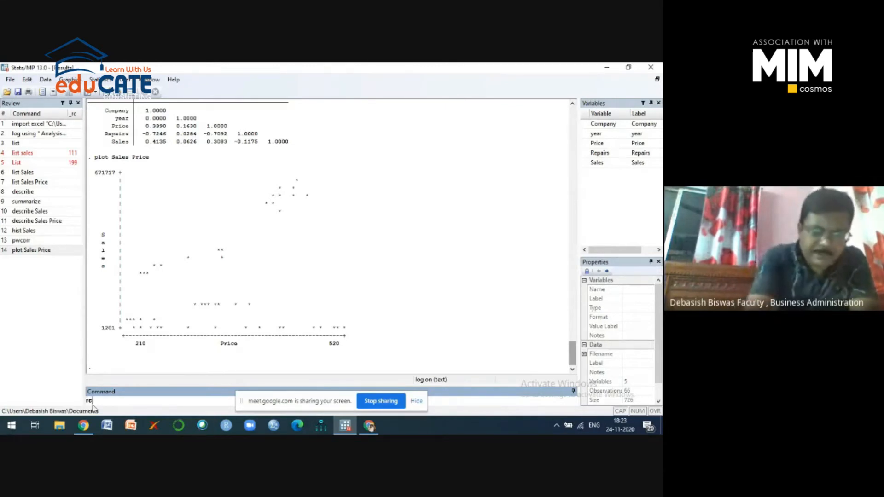
pyautogui.write('gress')
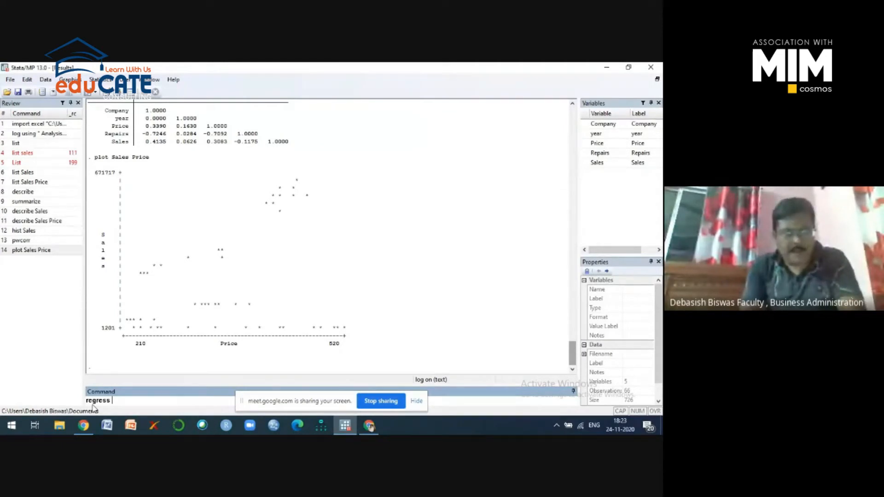
pyautogui.write('Sales')
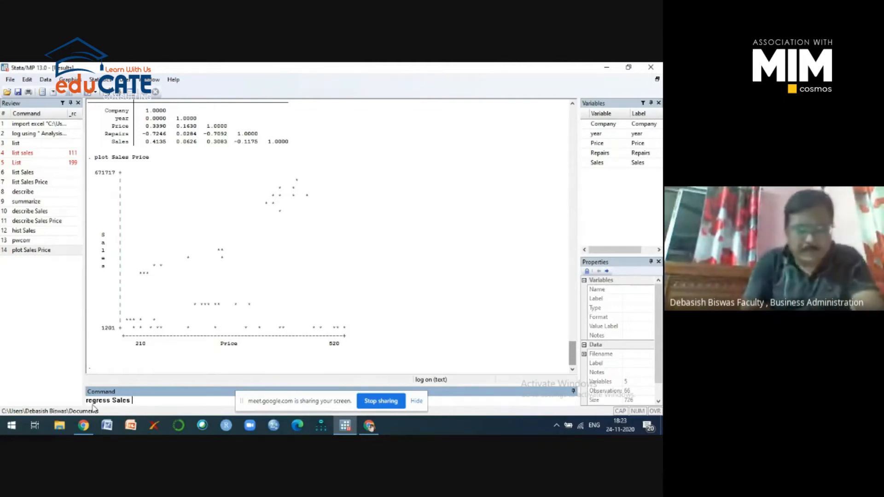
pyautogui.write('Price Re')
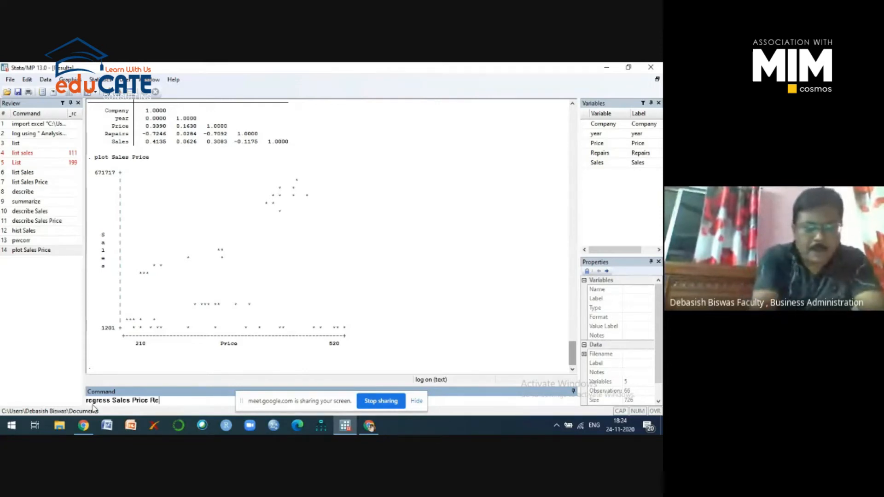
pyautogui.write('pairs')
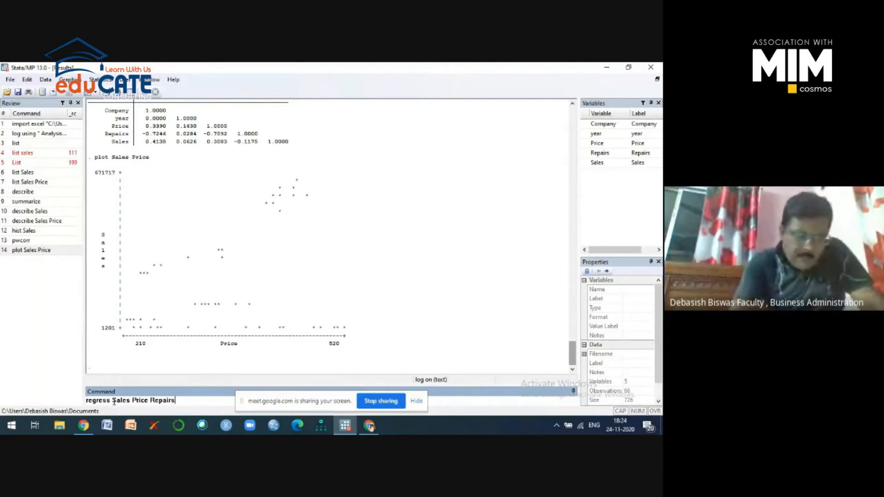
pyautogui.moveTo(113, 401); pyautogui.dragTo(131, 401)
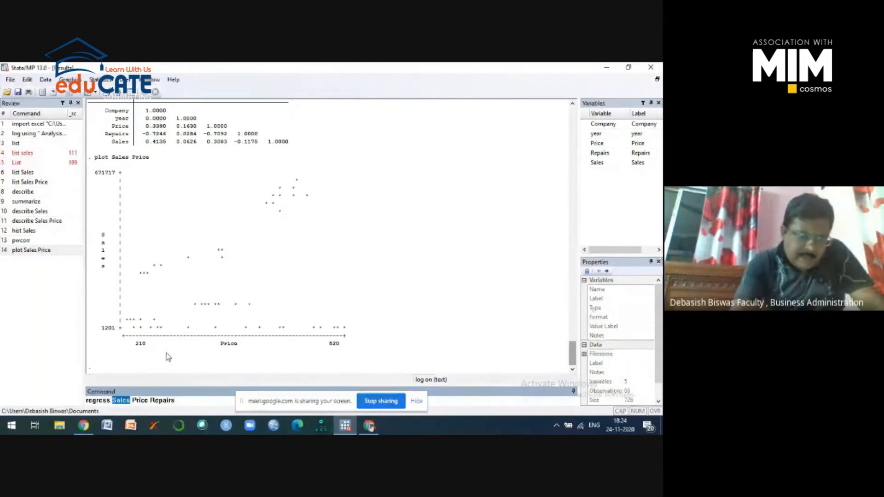
pyautogui.click(145, 401)
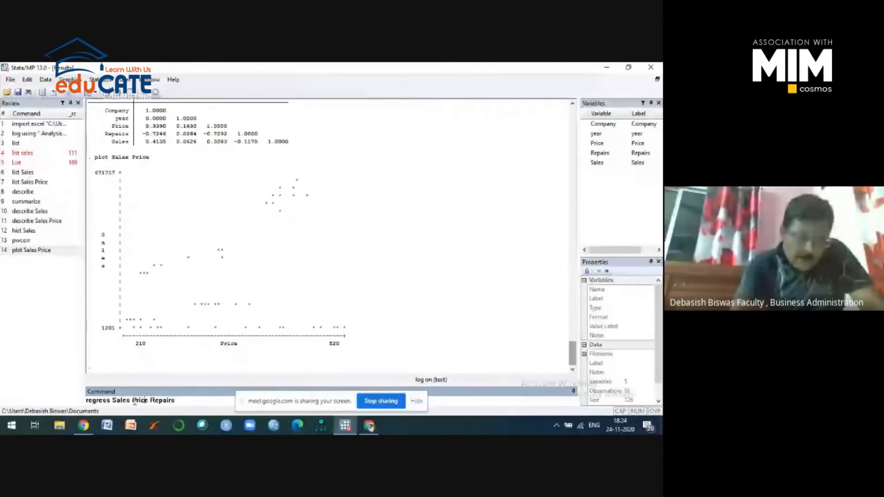
pyautogui.moveTo(133, 402); pyautogui.dragTo(180, 404)
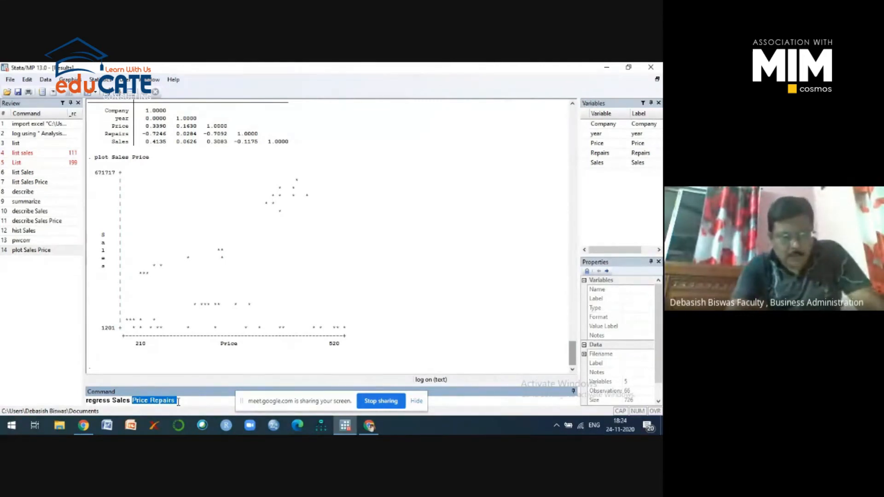
pyautogui.click(178, 402)
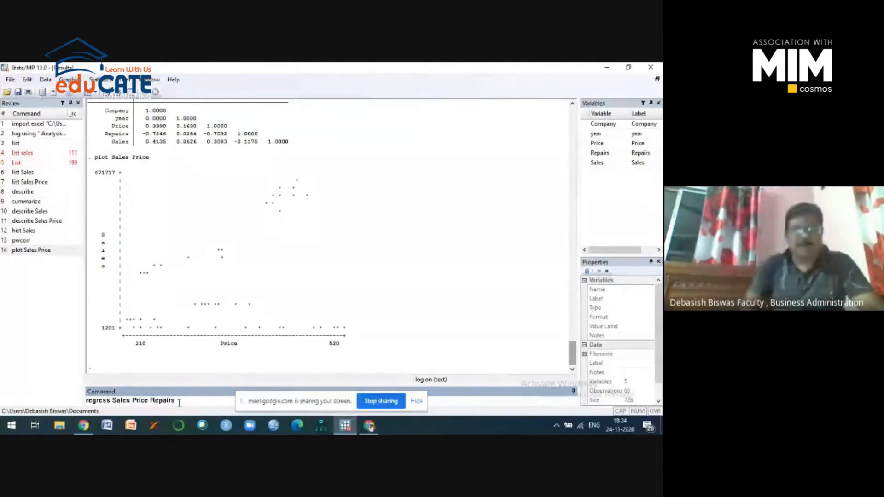
pyautogui.press('Return')
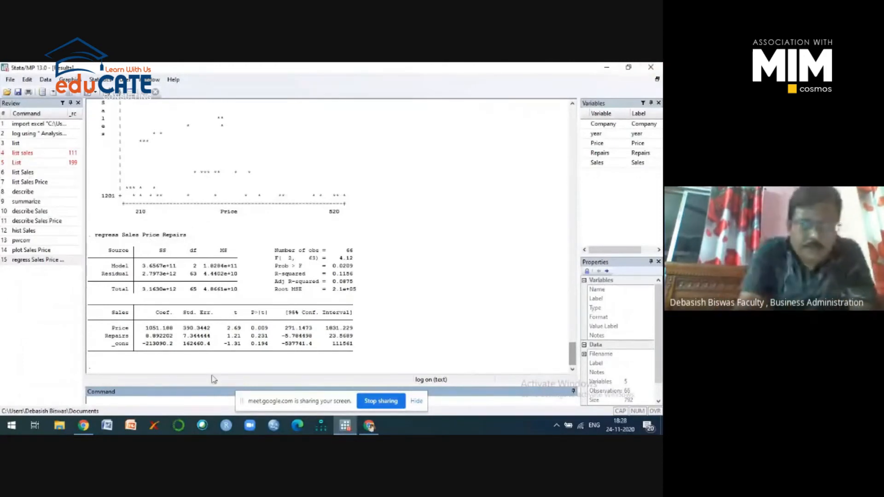
# - Run sort Sales to put the observations in ascending order of Sales
pyautogui.scroll(3, 449, 259)
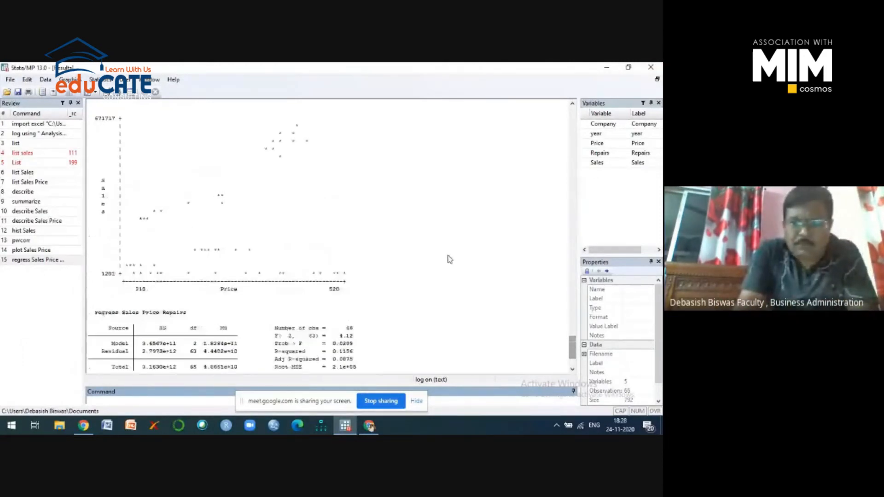
pyautogui.scroll(5, 450, 259)
pyautogui.scroll(-10, 445, 252)
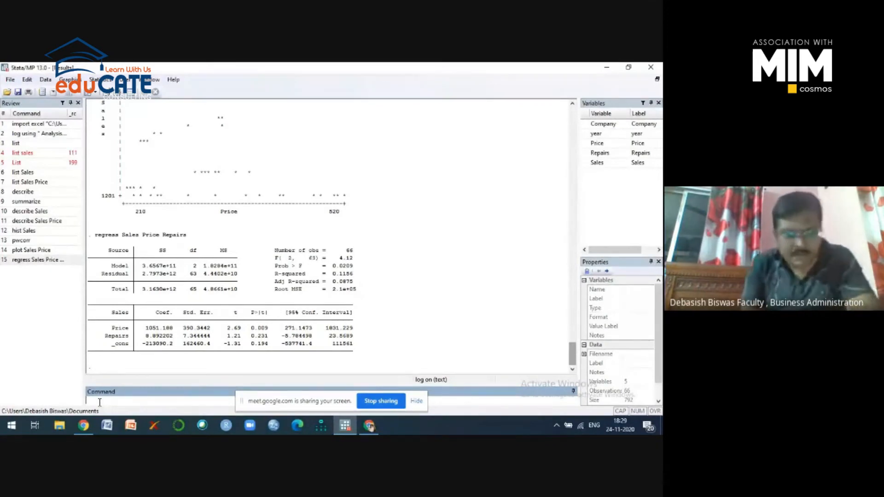
pyautogui.write('so')
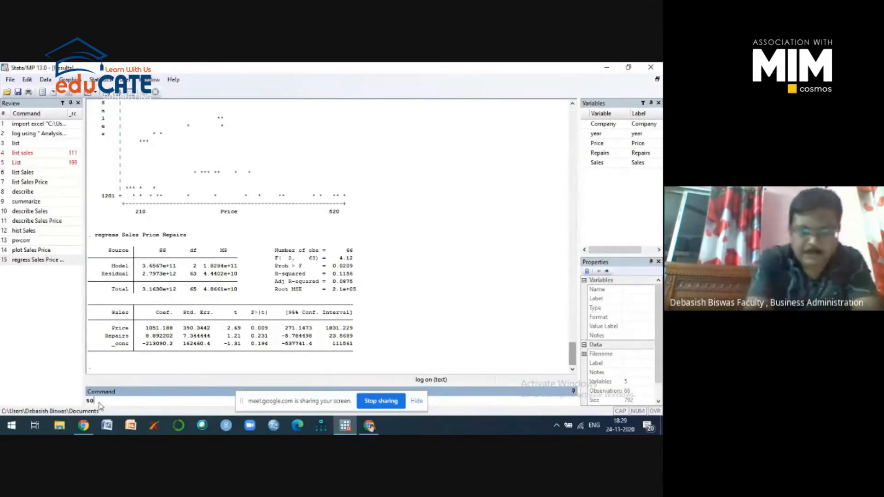
pyautogui.write('rt')
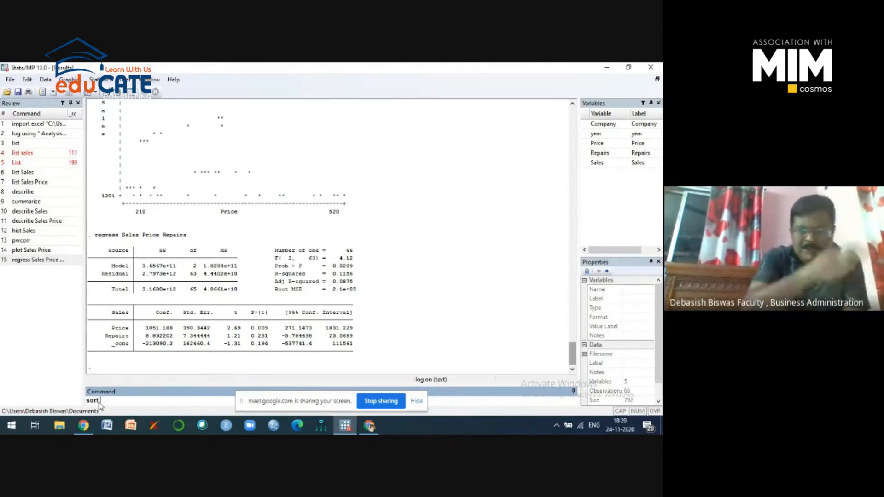
pyautogui.write('Sales')
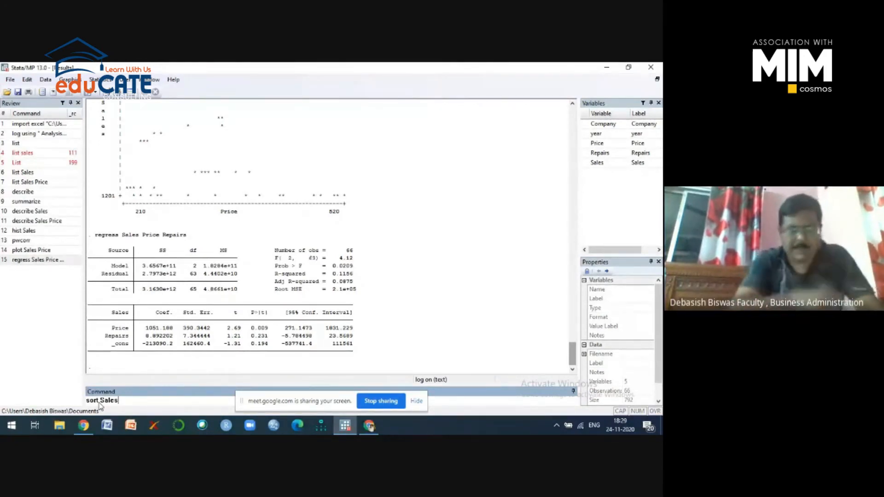
pyautogui.press('Return')
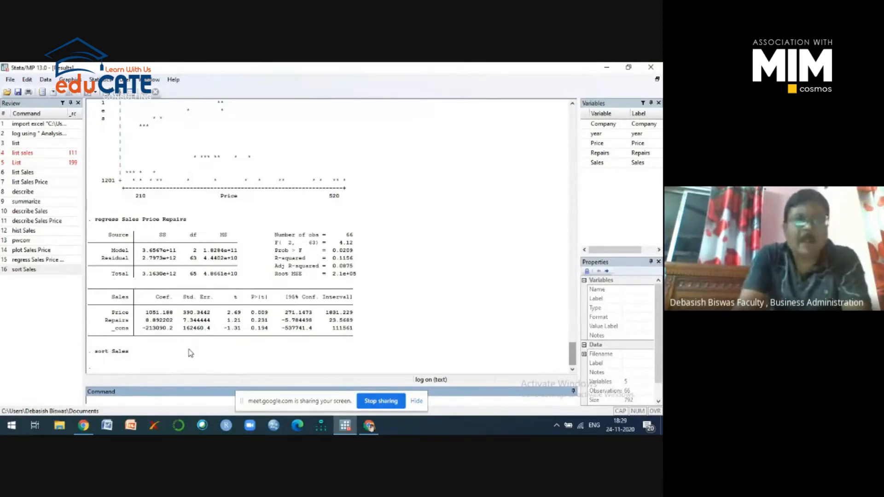
# - Examine the earlier list Sales Price output to see the order of the Sales values before sorting
pyautogui.scroll(1, 190, 351)
pyautogui.scroll(12, 190, 352)
pyautogui.scroll(15, 190, 353)
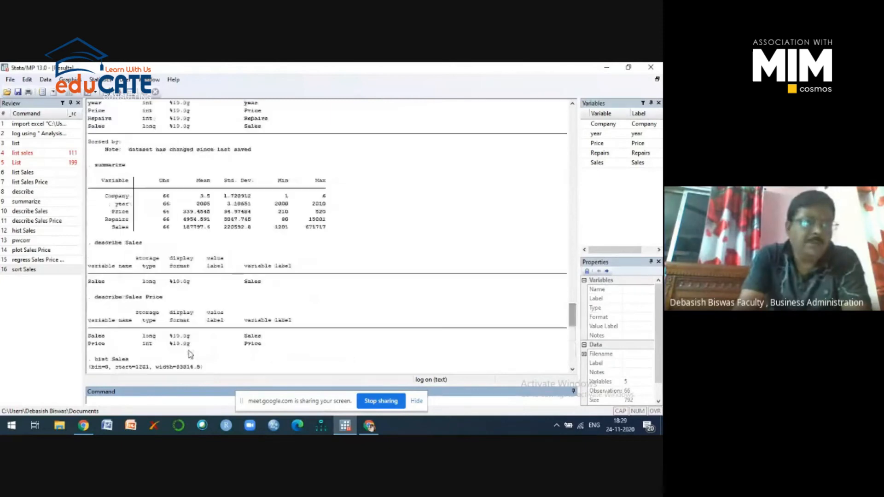
pyautogui.scroll(15, 190, 354)
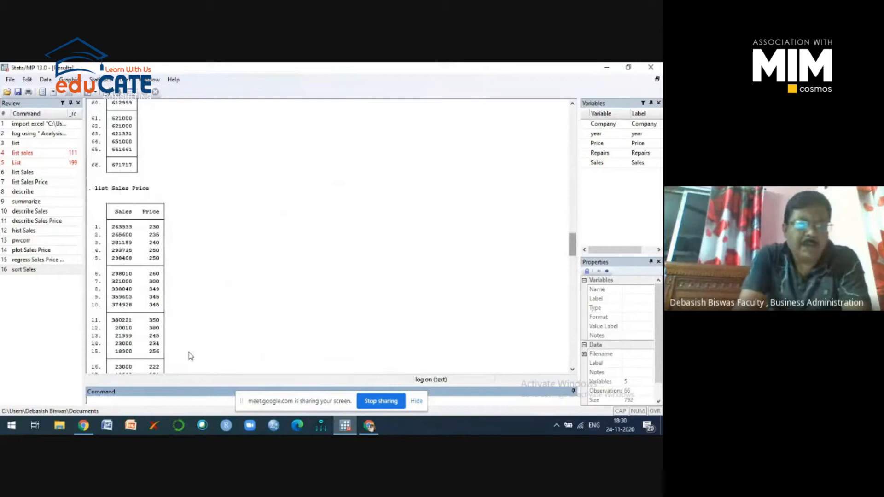
pyautogui.scroll(-1, 190, 356)
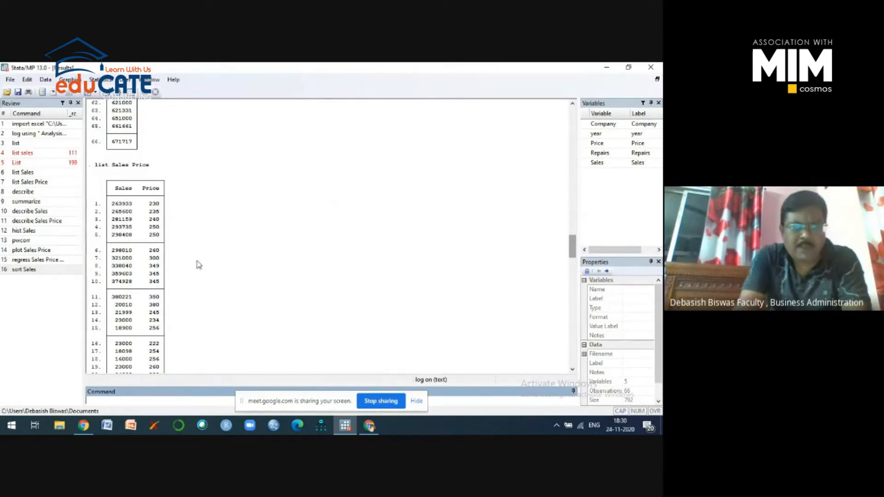
# - Review the earlier unsorted list Sales and list Sales Price outputs, then return to the end of the results
pyautogui.scroll(-20, 199, 265)
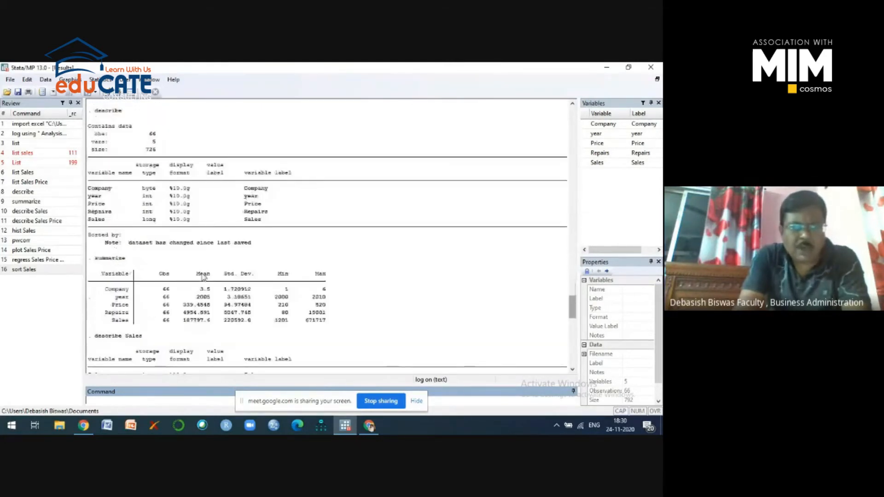
pyautogui.scroll(-15, 202, 275)
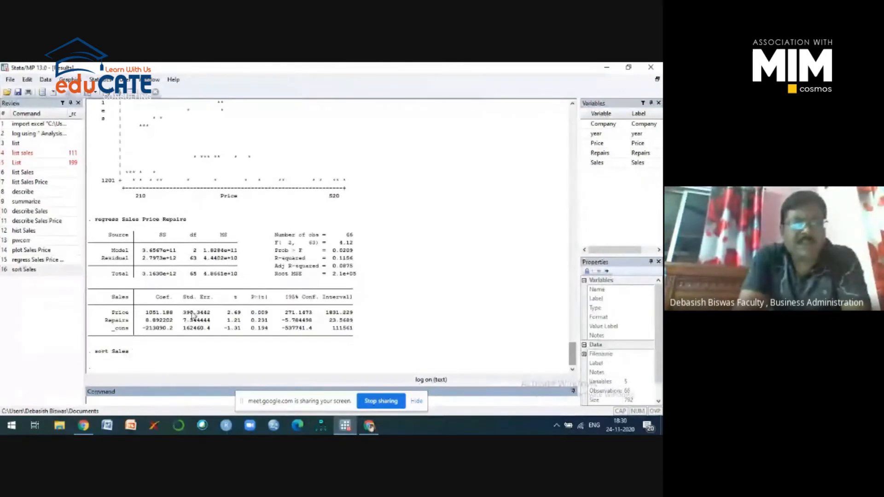
pyautogui.scroll(5, 193, 316)
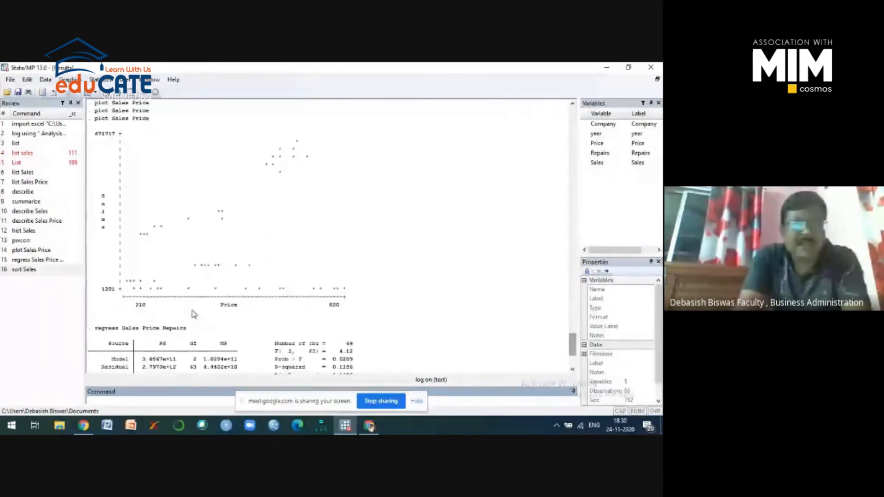
pyautogui.scroll(10, 193, 315)
pyautogui.scroll(10, 196, 316)
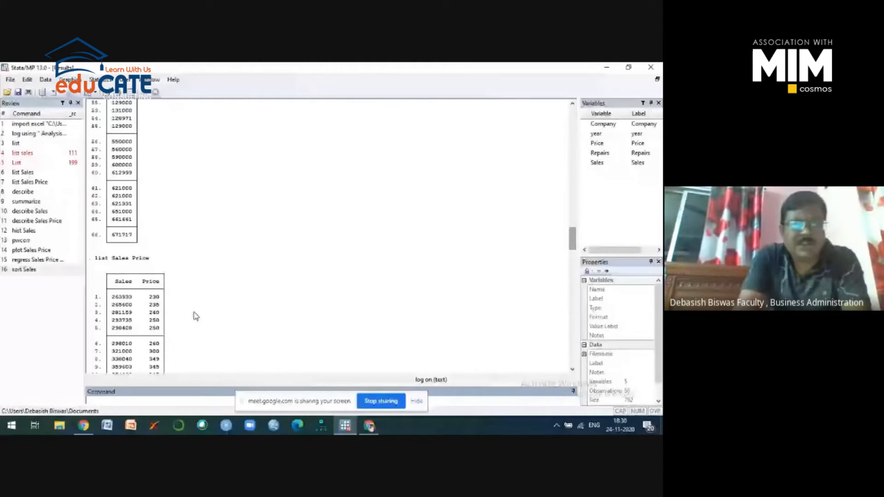
pyautogui.scroll(-3, 196, 316)
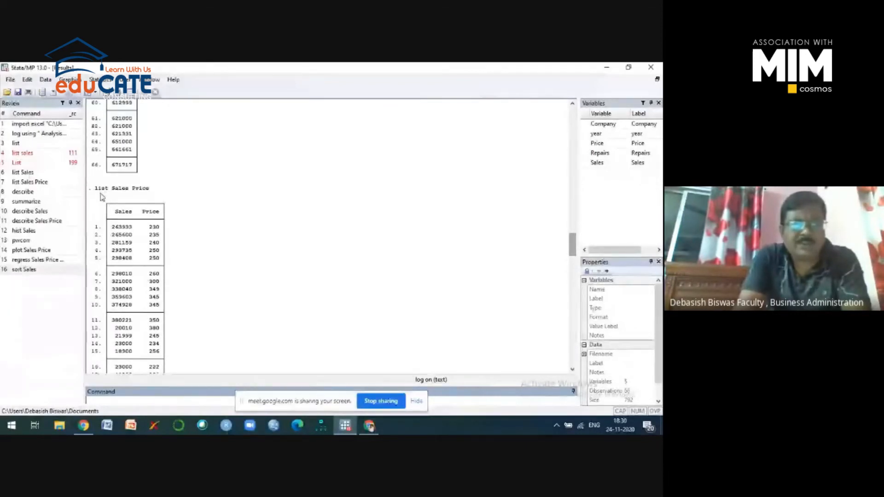
pyautogui.scroll(15, 127, 190)
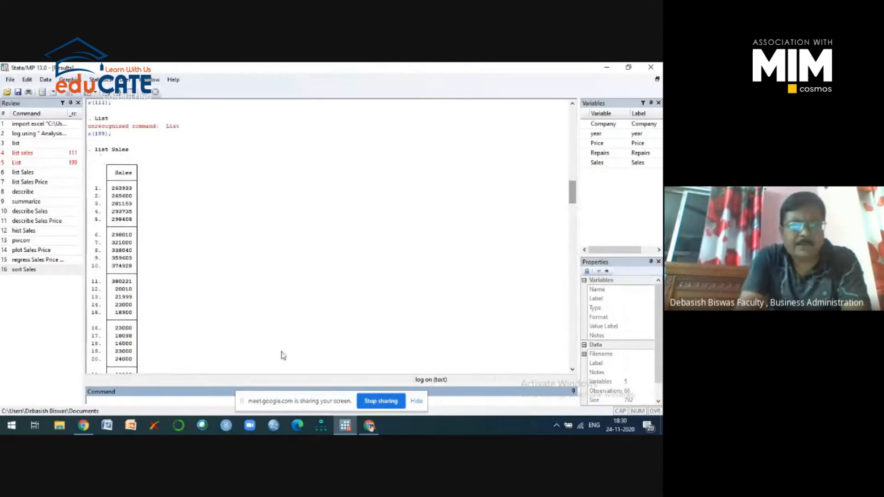
pyautogui.scroll(-20, 284, 357)
pyautogui.scroll(-20, 287, 377)
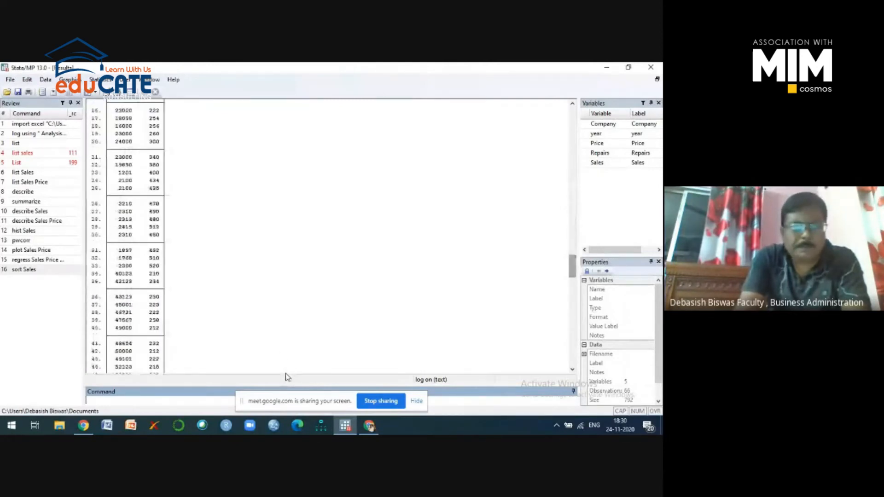
pyautogui.scroll(-15, 287, 374)
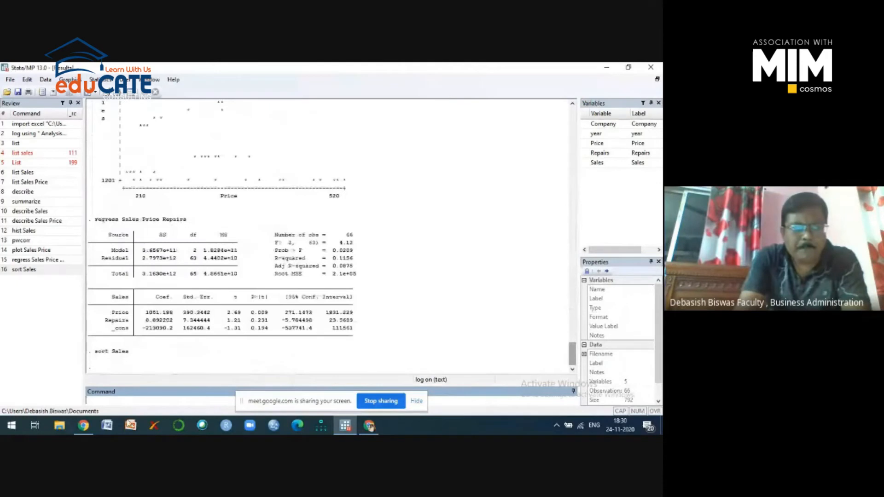
# - Run list Sales and display the complete listing of the sorted Sales values
pyautogui.click(103, 398)
pyautogui.write('lis')
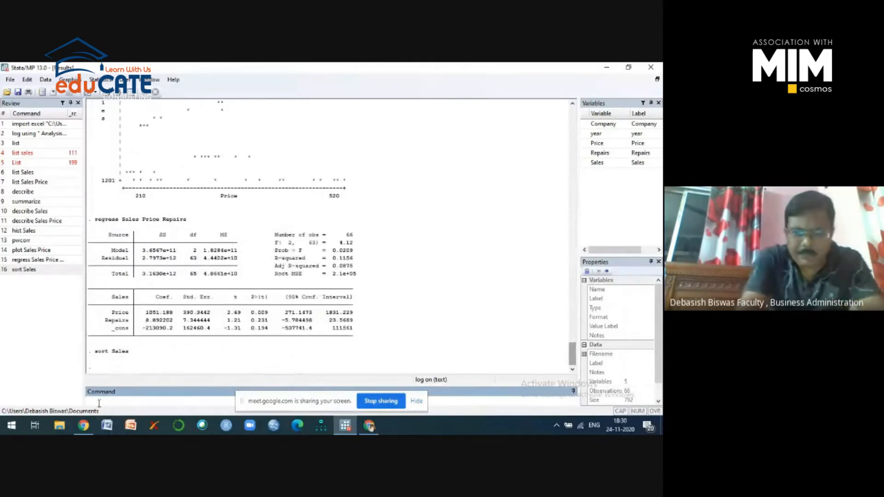
pyautogui.write('t')
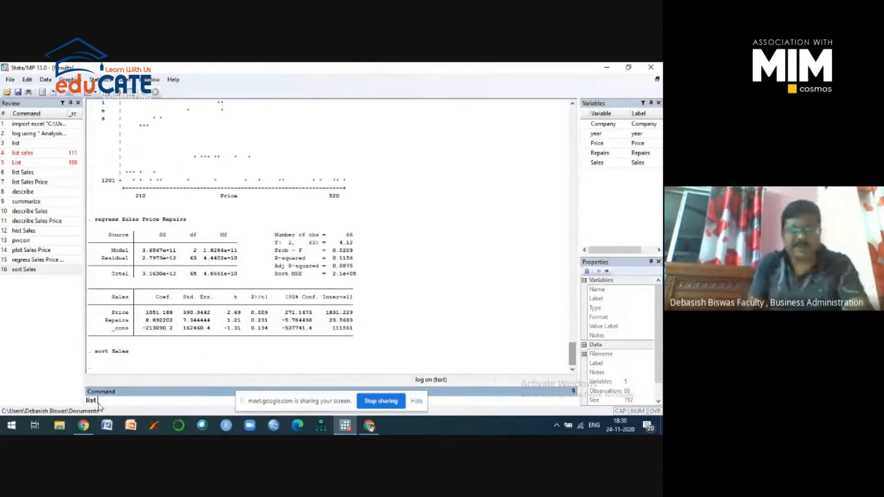
pyautogui.write(' Sales')
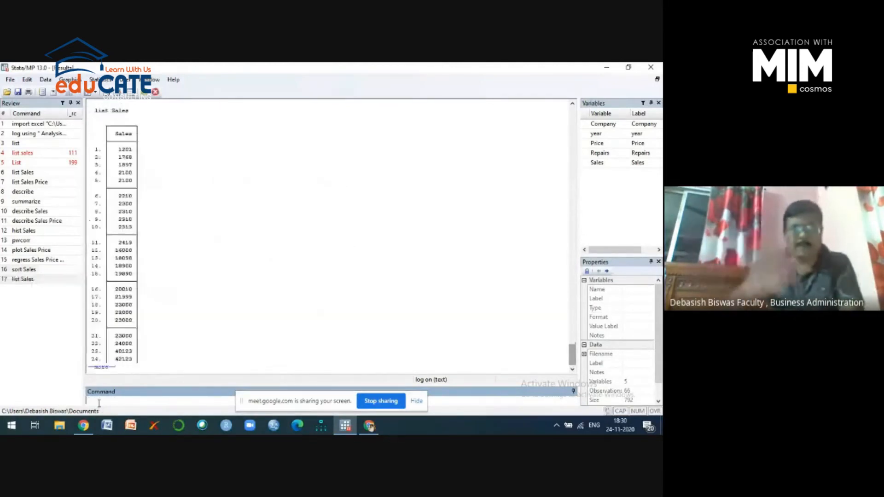
pyautogui.press('Return')
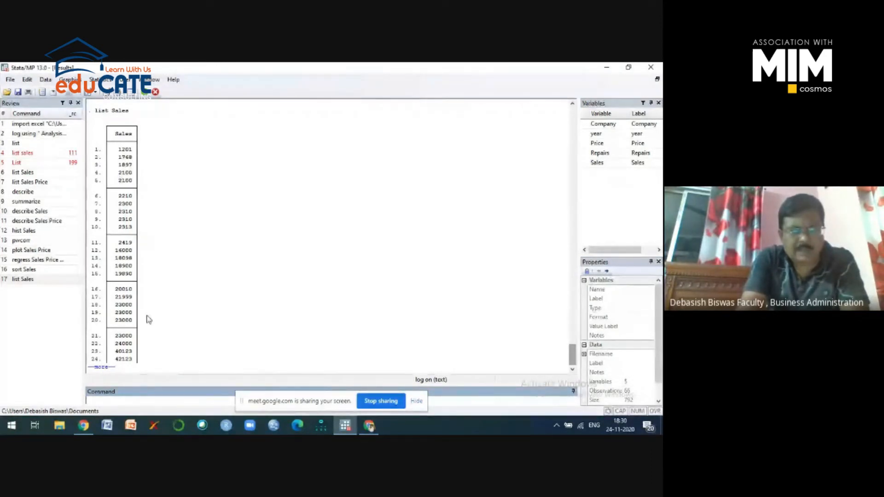
pyautogui.click(102, 368)
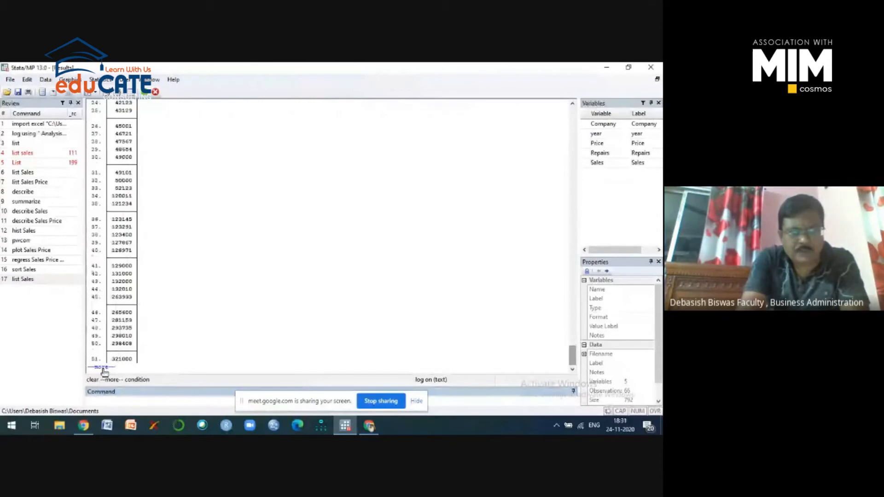
pyautogui.click(102, 368)
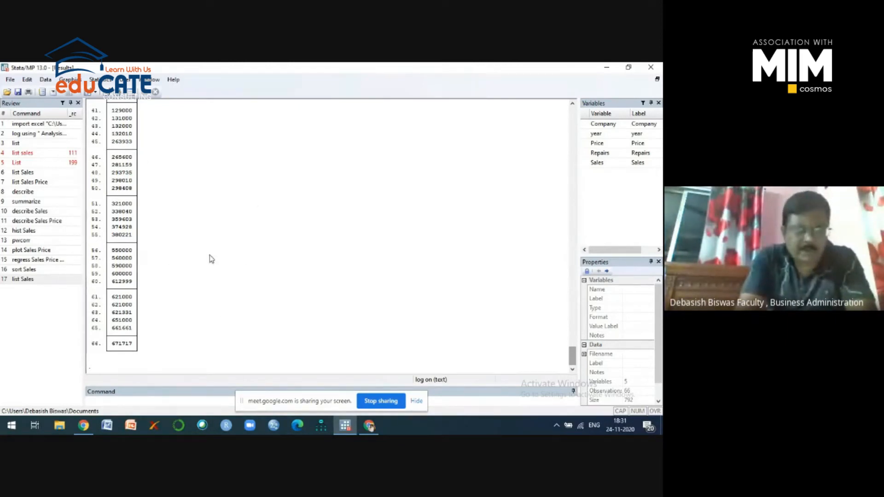
# - Run tabulate Sales and display the complete frequency table, reviewing its frequency, percent and cumulative columns
pyautogui.click(96, 401)
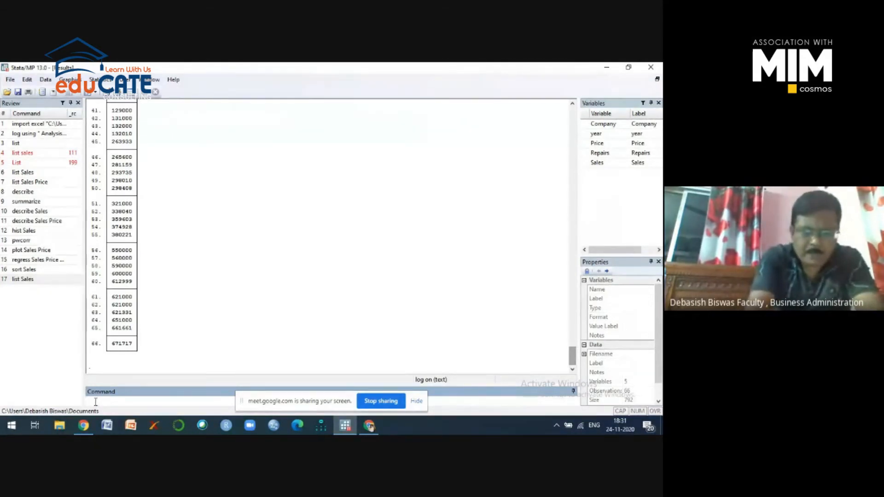
pyautogui.write('T')
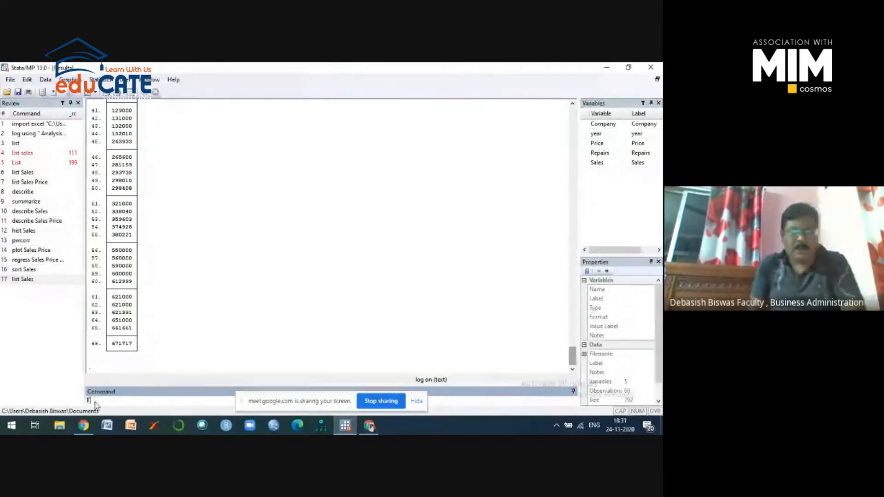
pyautogui.write('abulate')
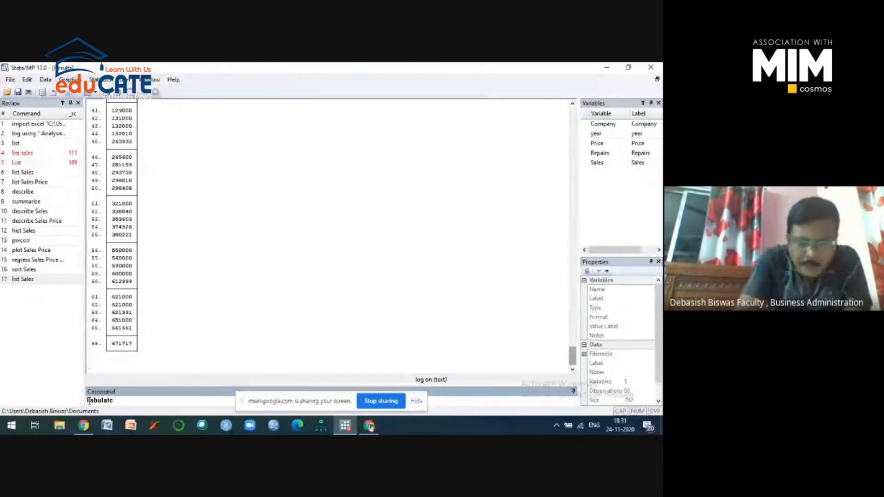
pyautogui.press('BackSpace')
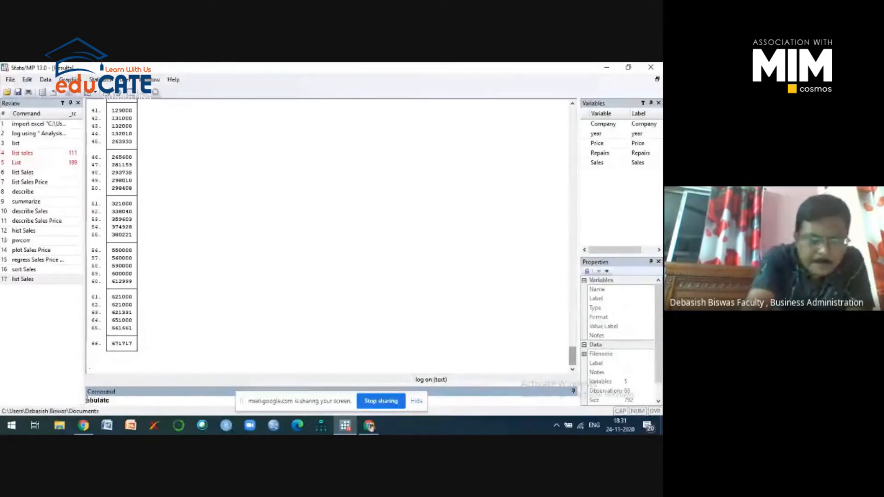
pyautogui.write('ta')
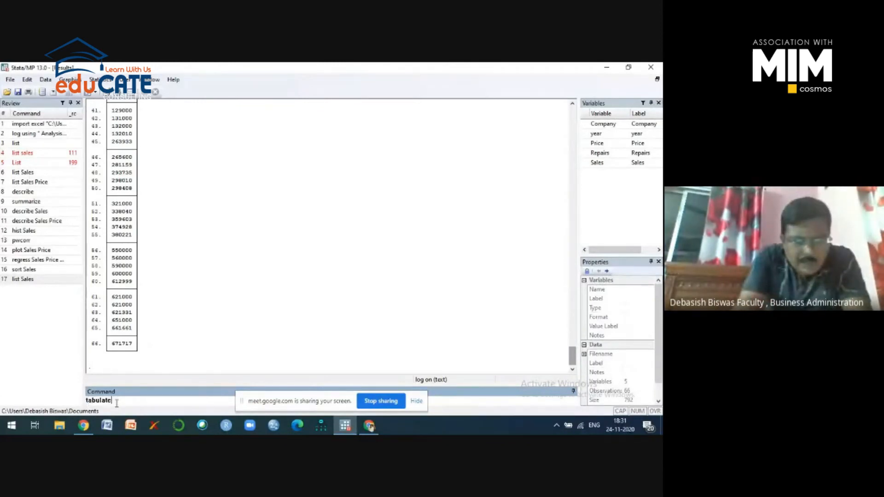
pyautogui.write('Sales')
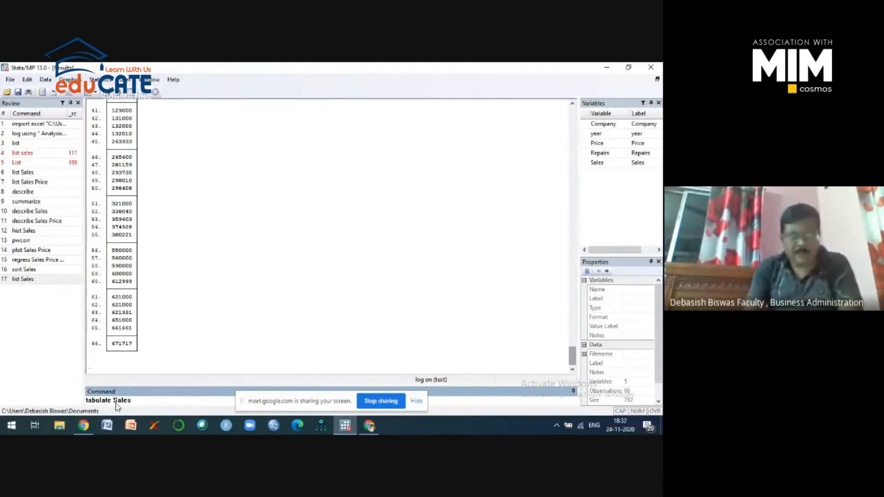
pyautogui.press('Return')
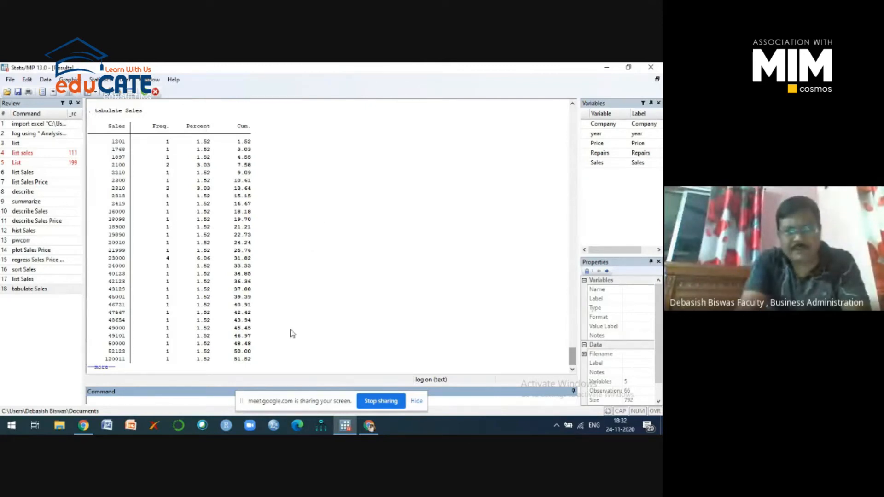
pyautogui.click(104, 369)
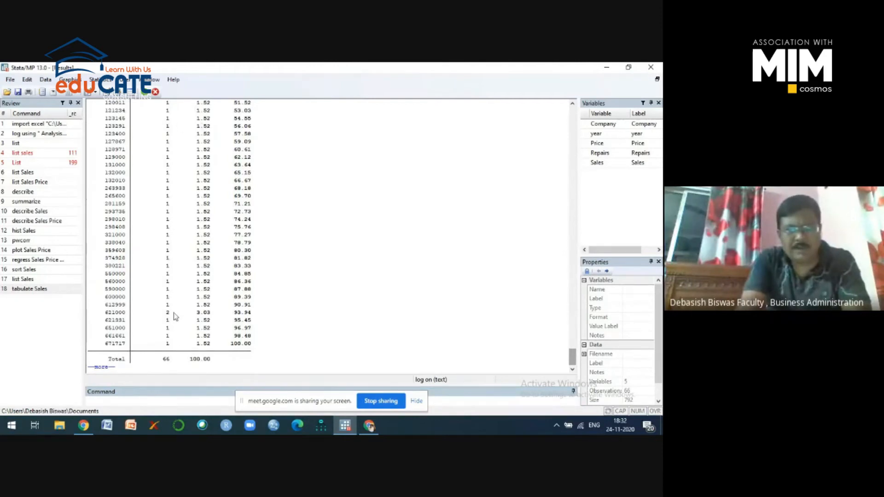
pyautogui.scroll(13, 256, 307)
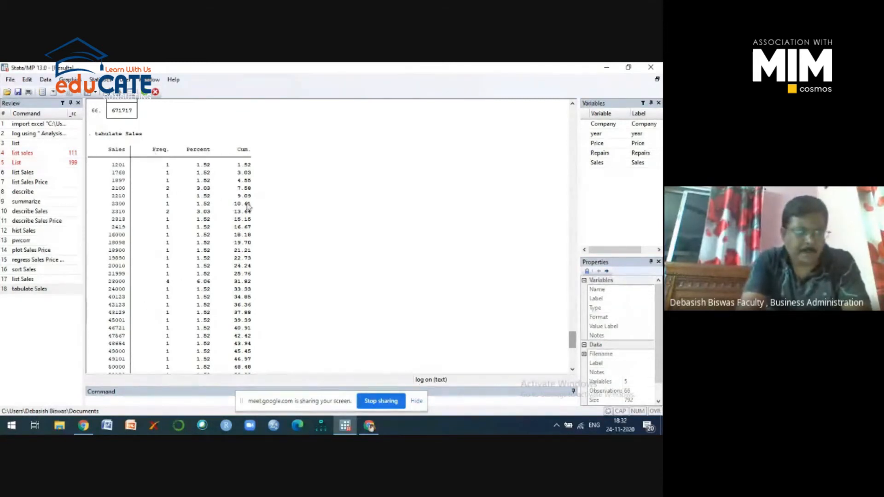
pyautogui.scroll(-14, 248, 207)
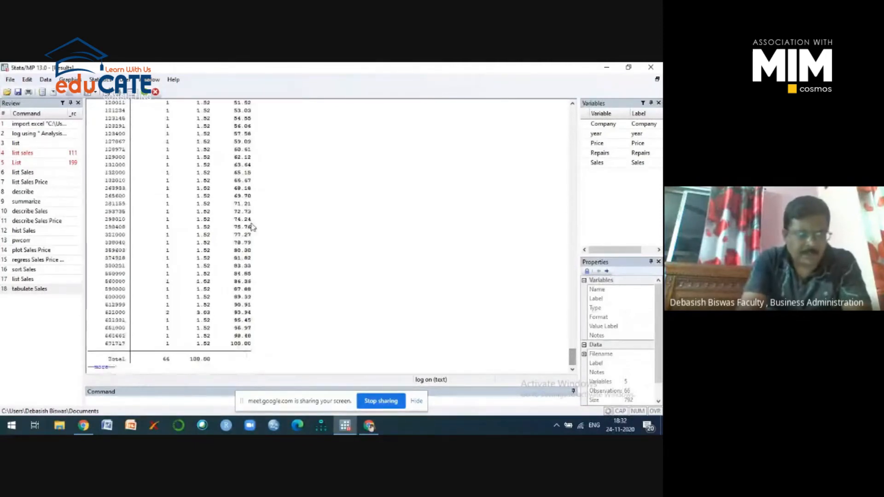
pyautogui.click(97, 404)
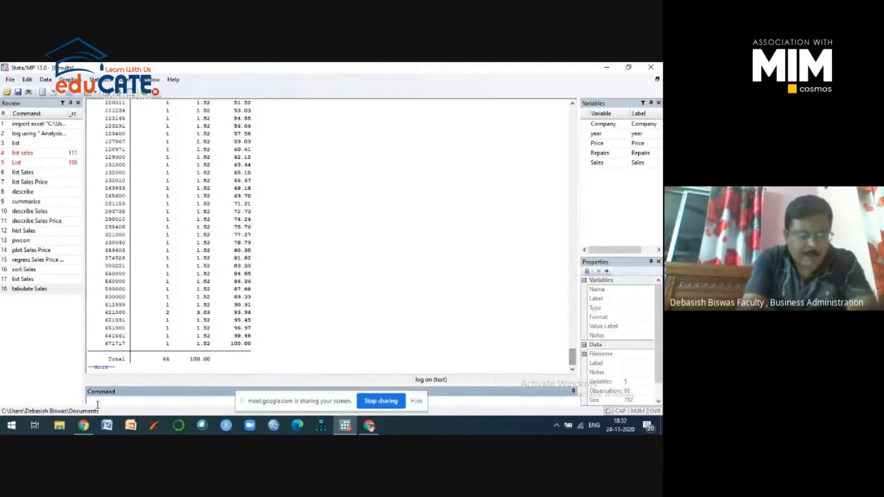
pyautogui.click(103, 368)
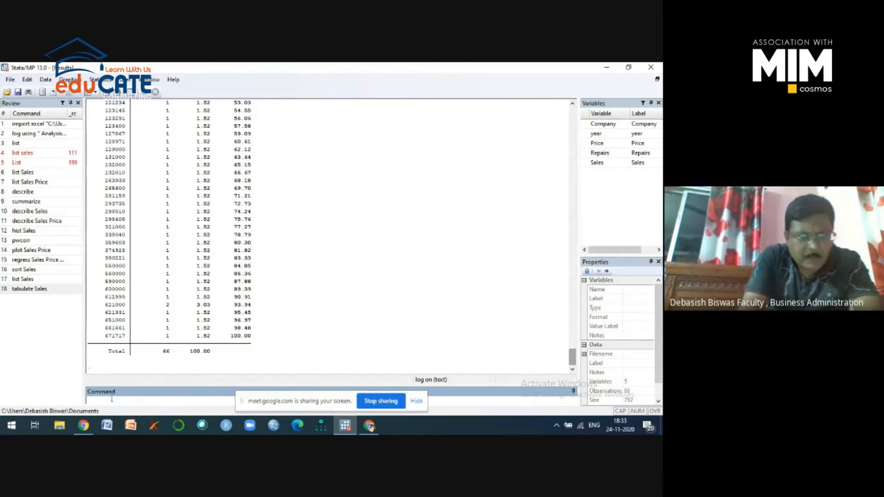
# - Run tabulate Sales, plot by reusing the previous tabulate command, and display the rest of the frequency plot
pyautogui.click(27, 290)
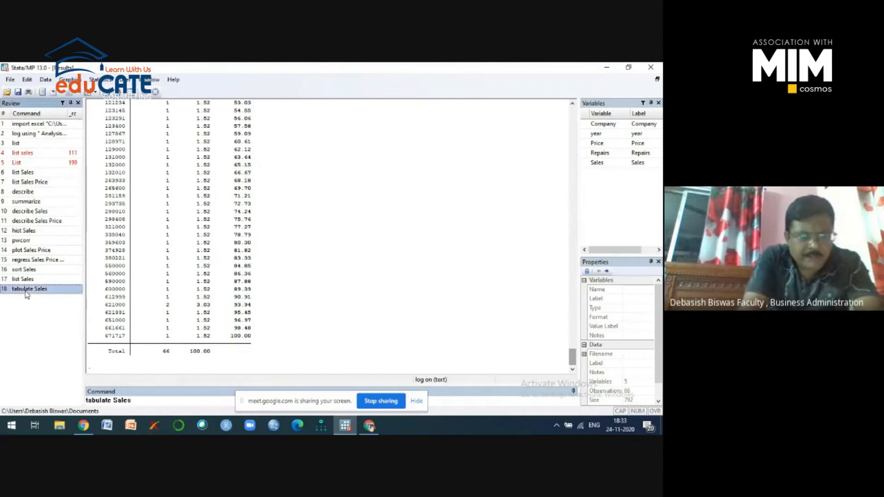
pyautogui.click(131, 404)
pyautogui.write(', plot')
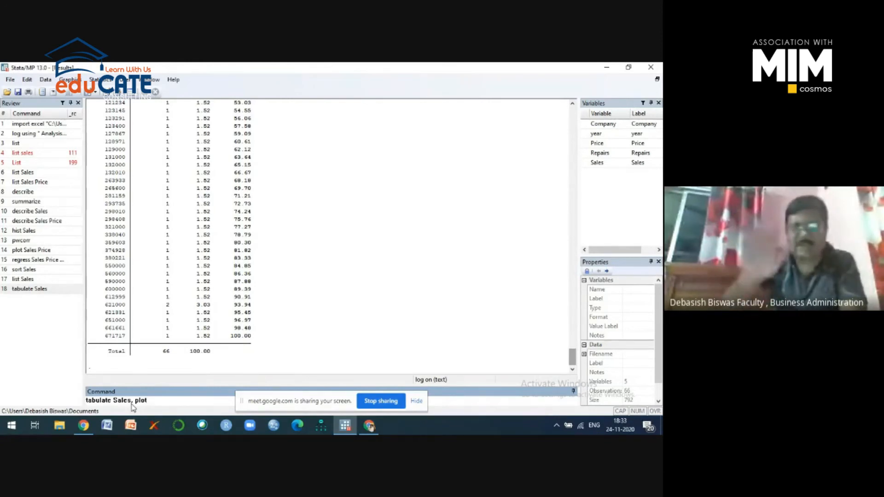
pyautogui.press('Return')
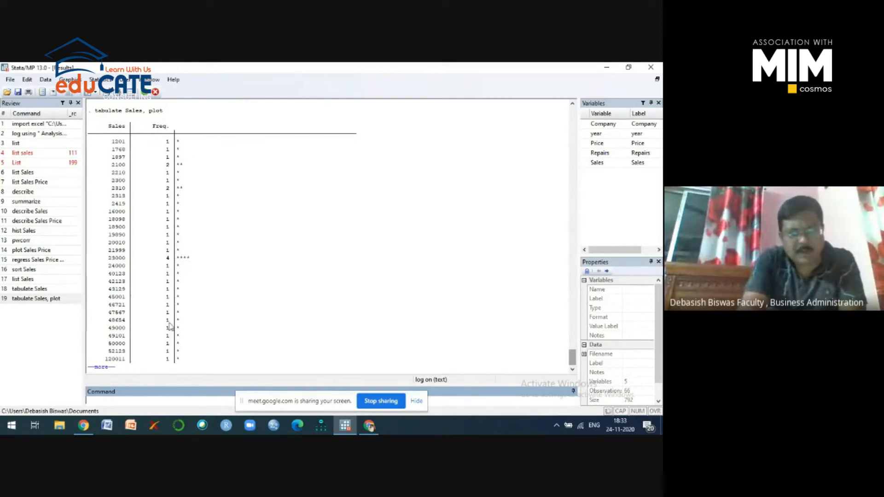
pyautogui.click(101, 367)
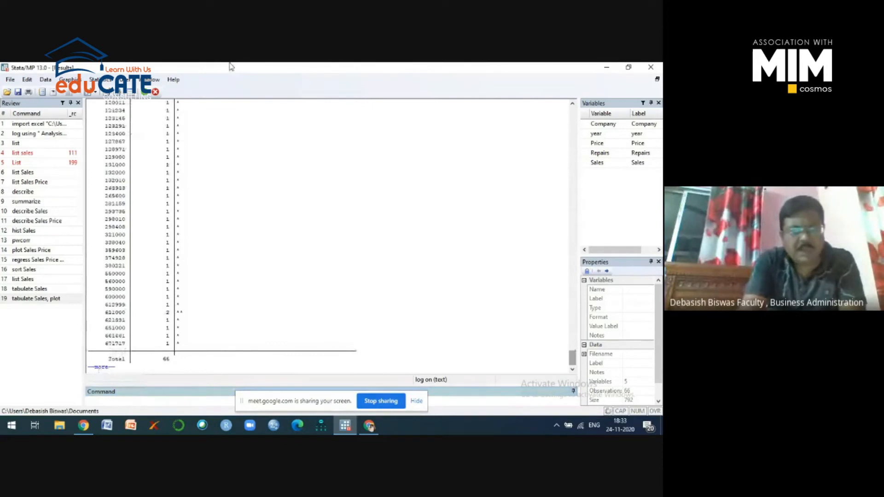
# - Compare the tabulate Sales, plot output with the earlier tabulate Sales frequency table
pyautogui.scroll(7, 249, 274)
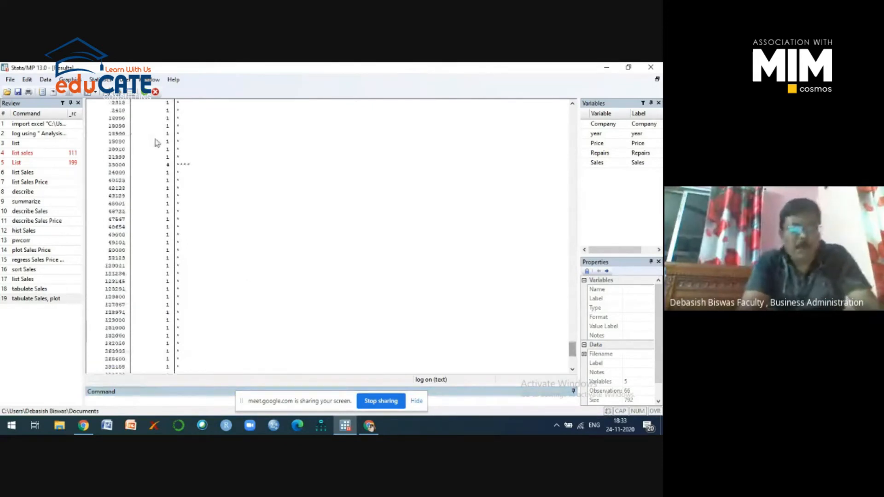
pyautogui.scroll(10, 156, 140)
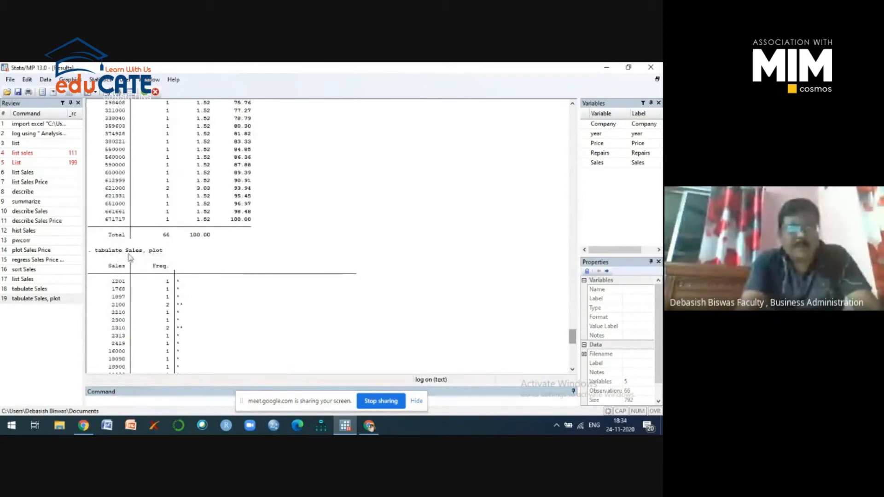
pyautogui.scroll(5, 177, 254)
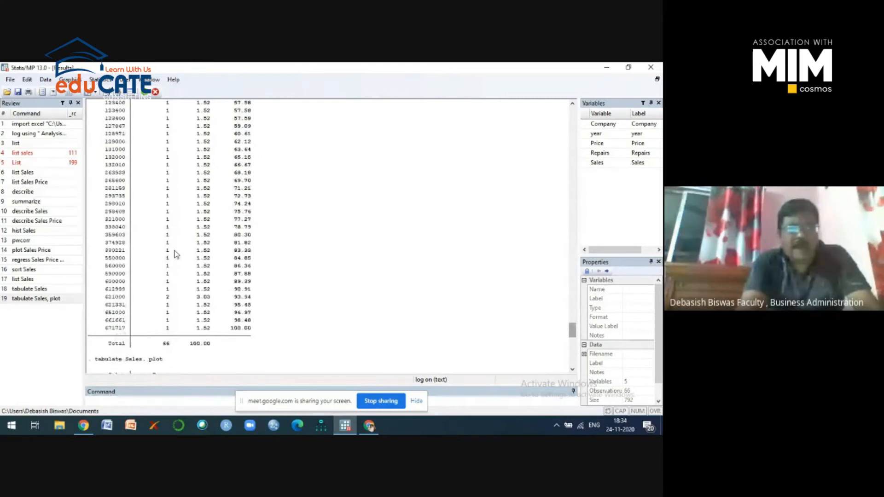
pyautogui.scroll(2, 177, 254)
pyautogui.scroll(15, 176, 254)
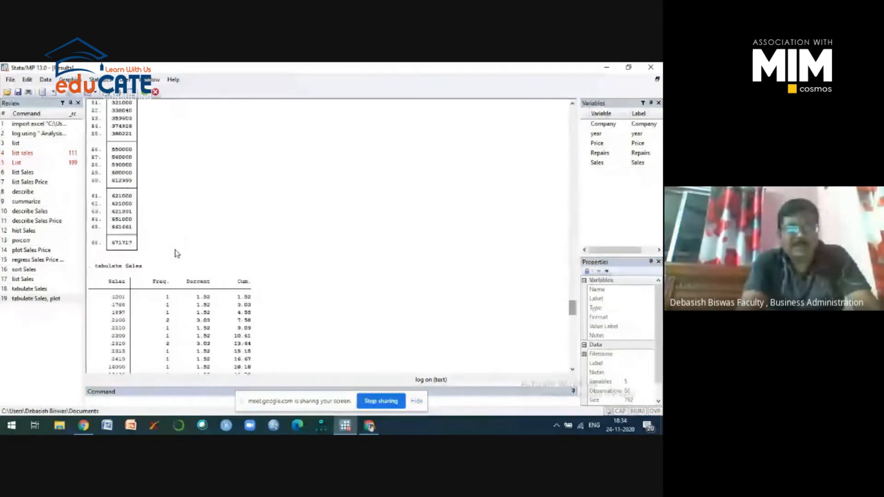
pyautogui.scroll(-3, 176, 250)
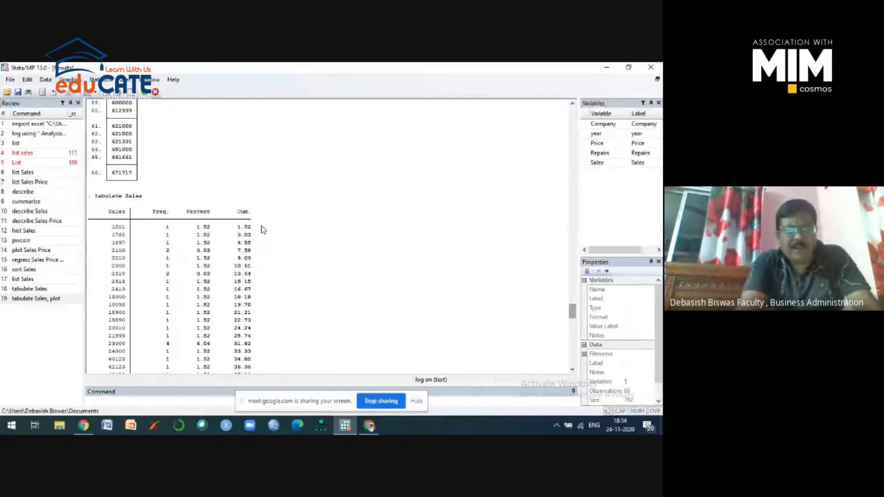
# - Review the last rows of the tabulate Sales table and the start of the frequency plot that follows it
pyautogui.scroll(-5, 260, 232)
pyautogui.scroll(-10, 260, 237)
pyautogui.scroll(8, 208, 250)
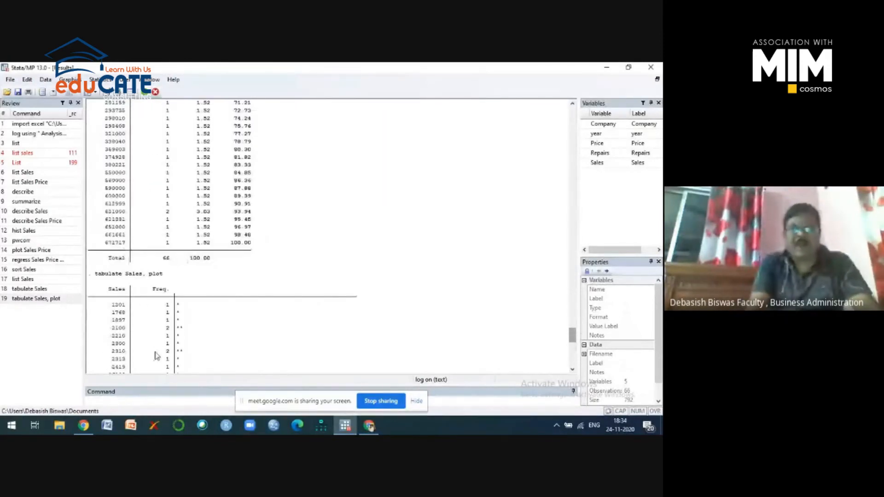
pyautogui.scroll(-6, 225, 237)
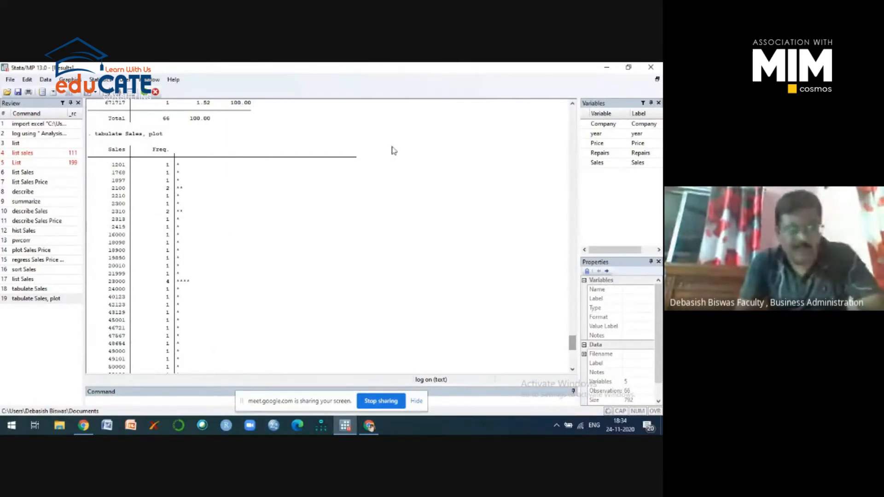
pyautogui.click(97, 402)
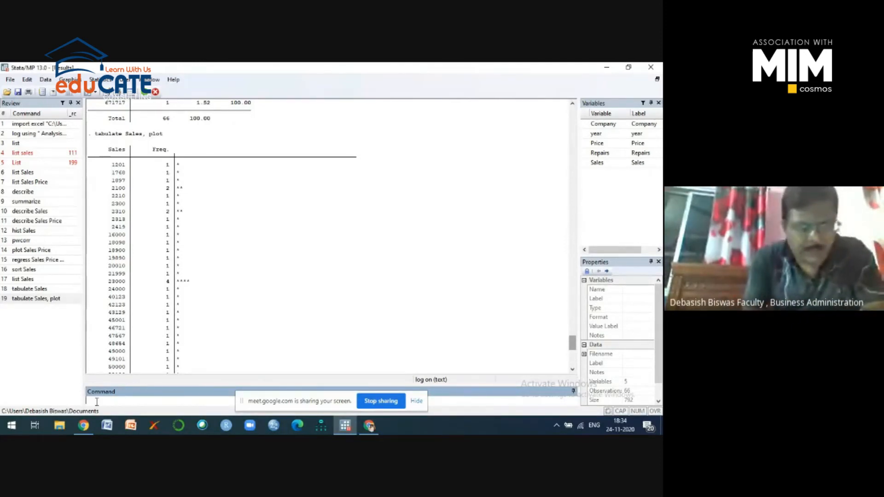
pyautogui.press('space')
pyautogui.write('mmari')
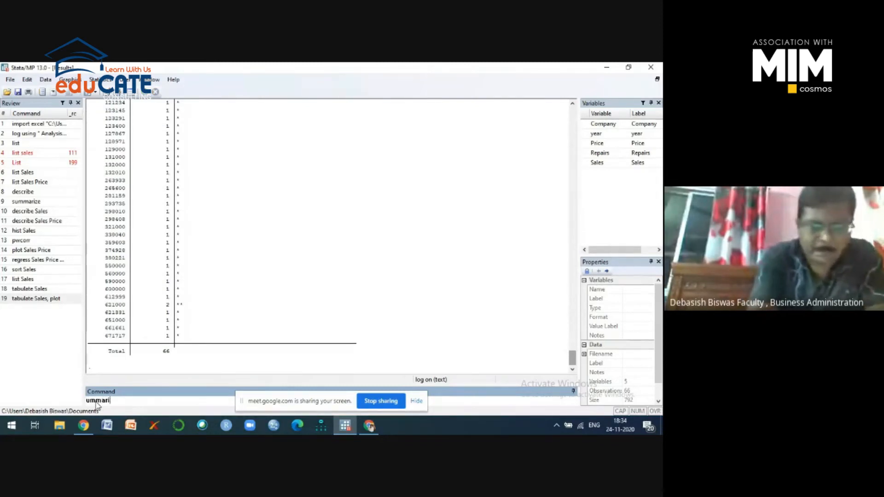
pyautogui.write('ze')
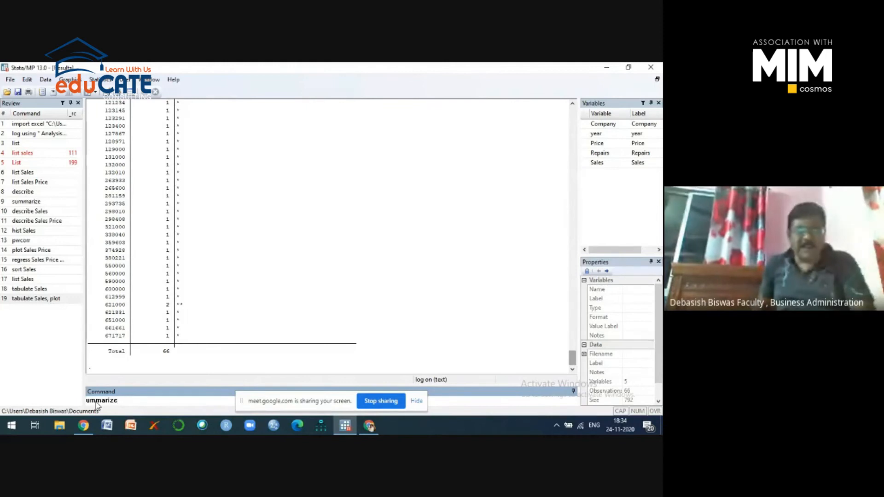
pyautogui.press('BackSpace')
pyautogui.press('BackSpace')
pyautogui.press('BackSpace')
pyautogui.press('BackSpace')
pyautogui.press('BackSpace')
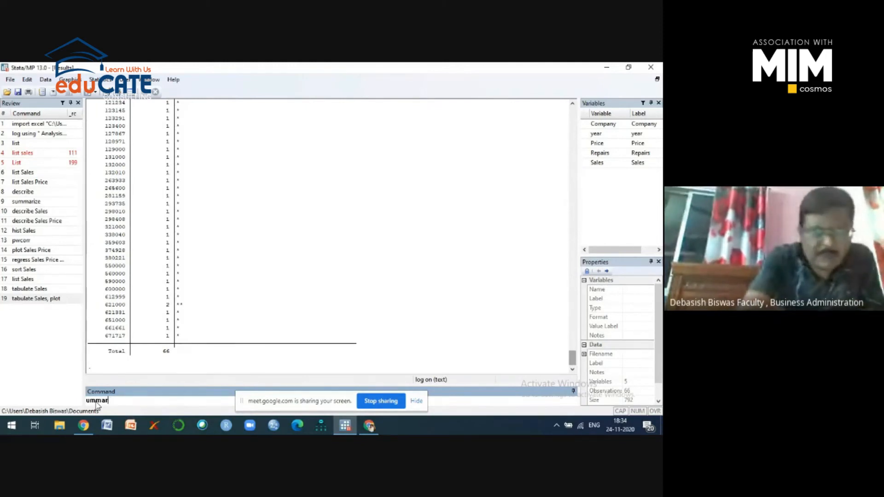
pyautogui.press('BackSpace')
pyautogui.press('BackSpace')
pyautogui.press('BackSpace')
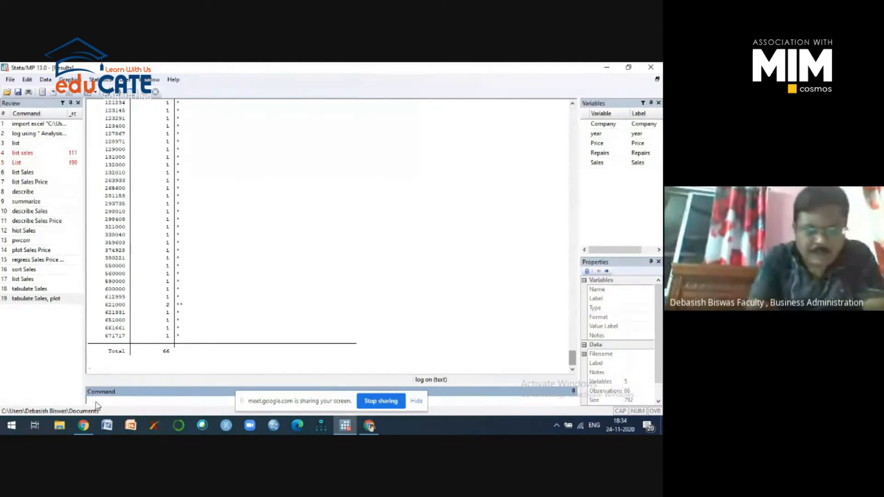
# - Run summarize Sales, detail to produce detailed summary statistics for the Sales variable
pyautogui.write('summarize')
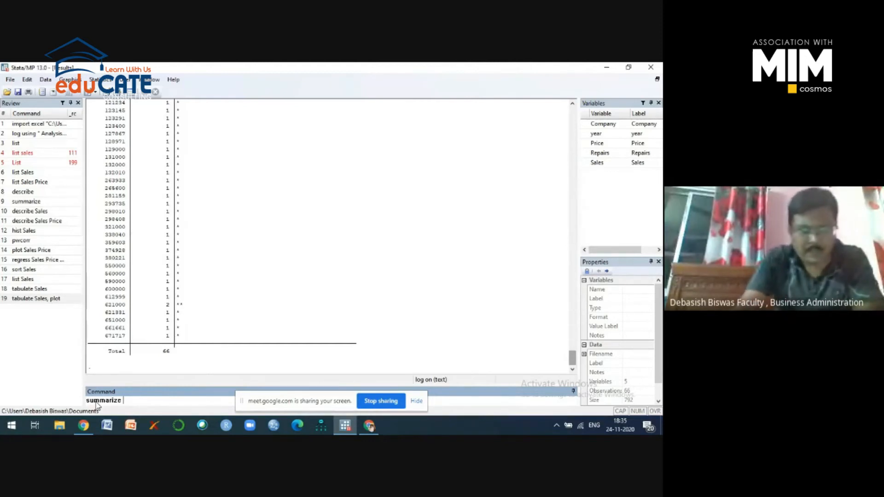
pyautogui.write('Sales')
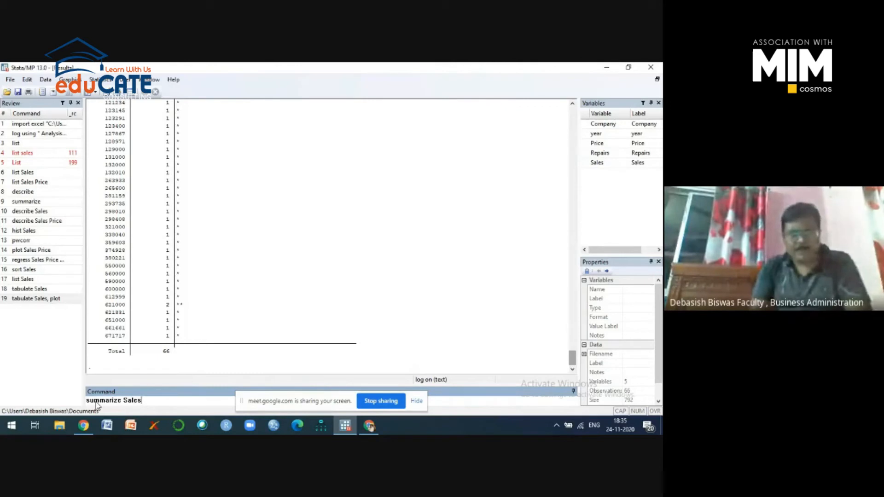
pyautogui.write(', ')
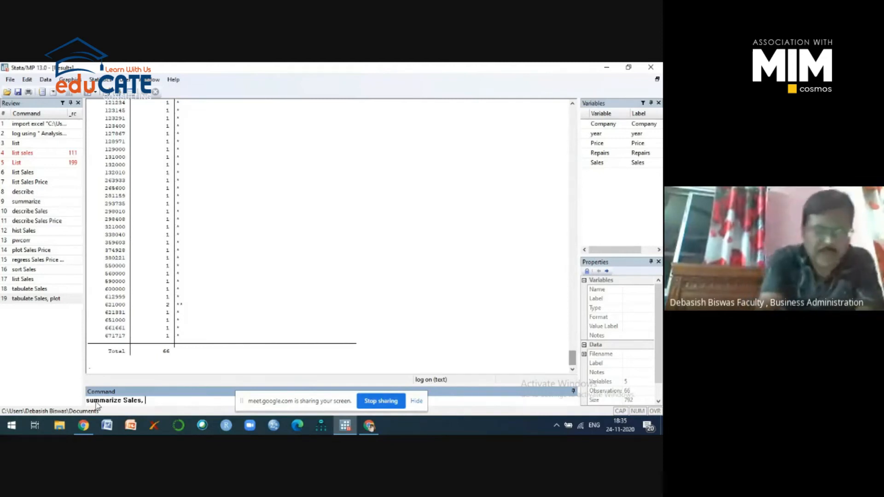
pyautogui.write('detail')
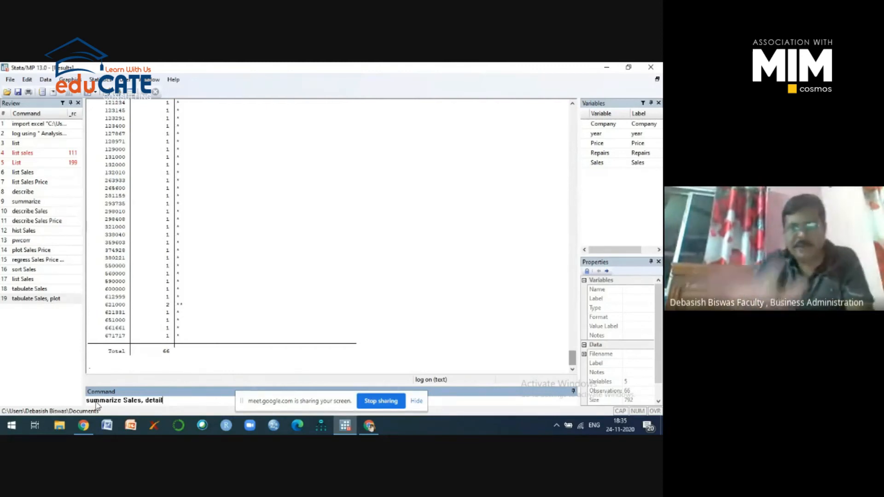
pyautogui.press('Return')
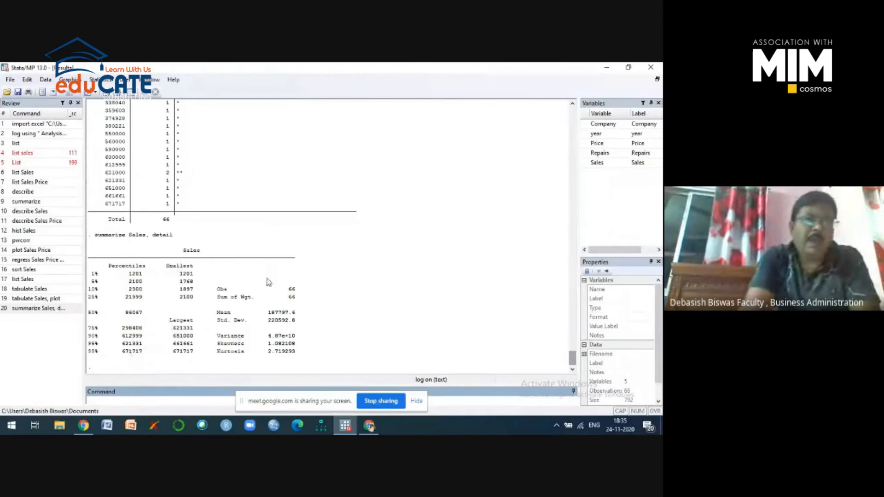
# - Compare the detailed Sales summary with the output of the earlier plain summarize command
pyautogui.scroll(6, 269, 282)
pyautogui.scroll(9, 269, 282)
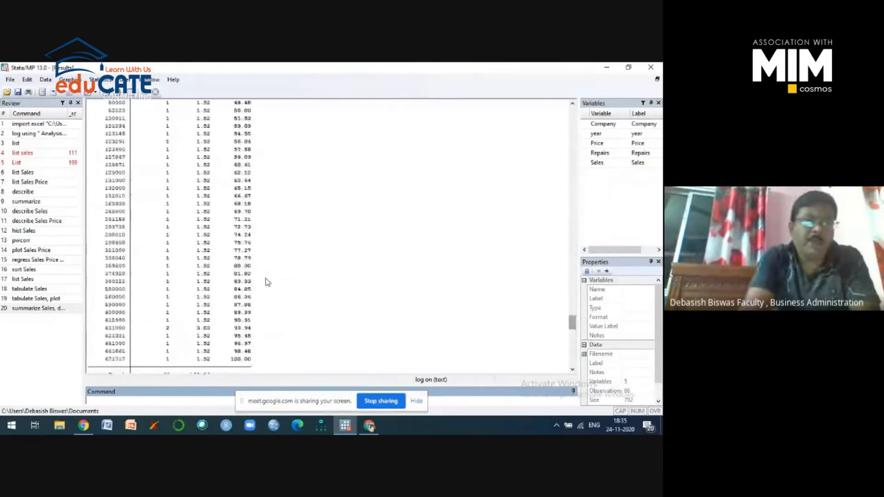
pyautogui.scroll(15, 267, 282)
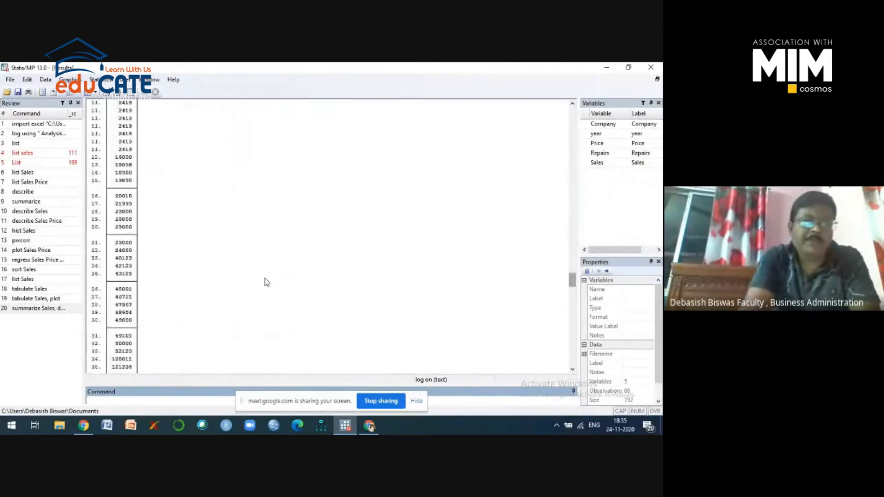
pyautogui.scroll(15, 266, 282)
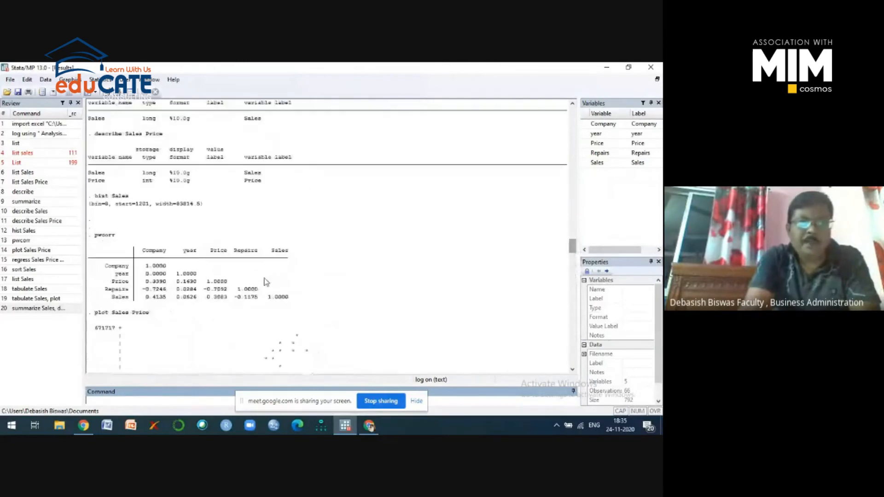
pyautogui.scroll(8, 266, 282)
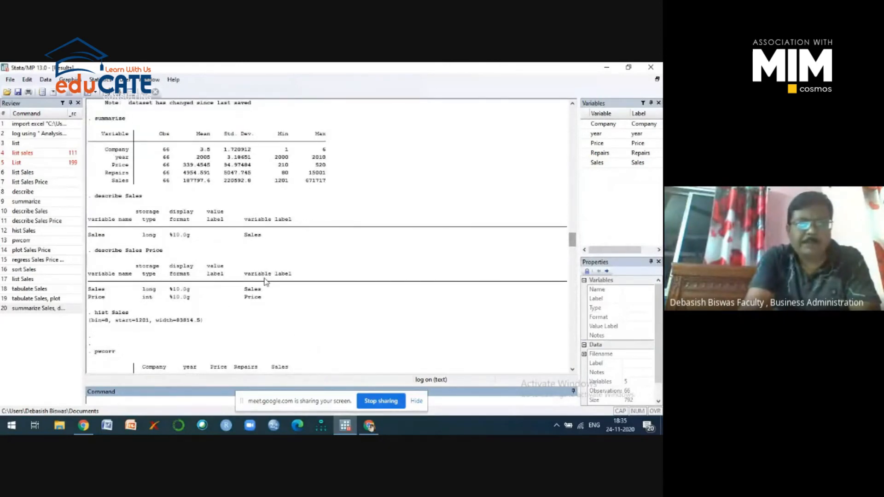
pyautogui.scroll(4, 267, 282)
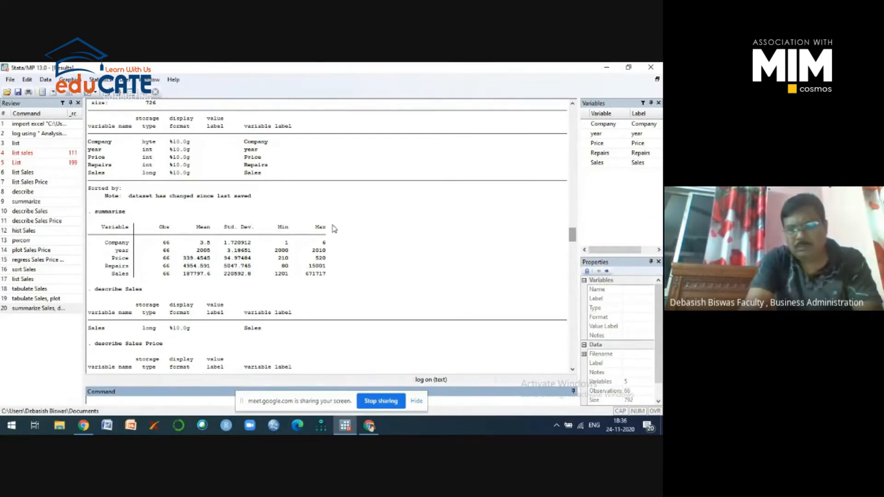
pyautogui.scroll(-10, 283, 294)
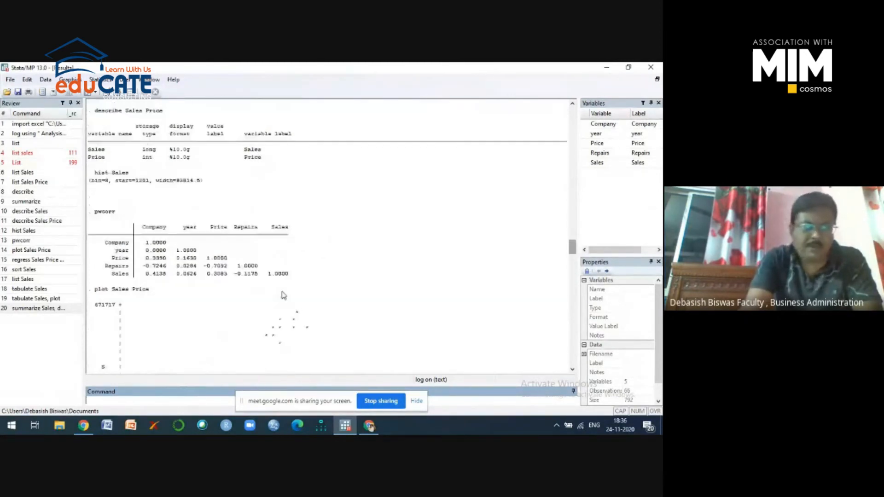
pyautogui.scroll(-15, 283, 295)
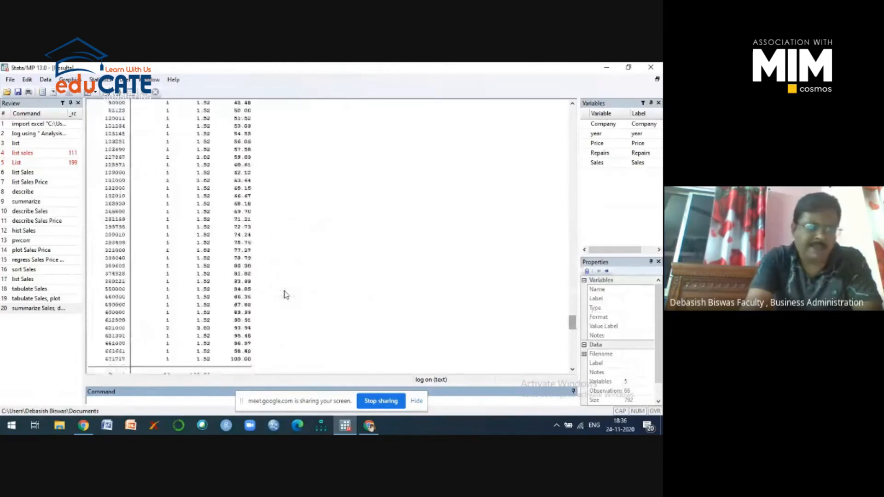
pyautogui.scroll(-7, 284, 295)
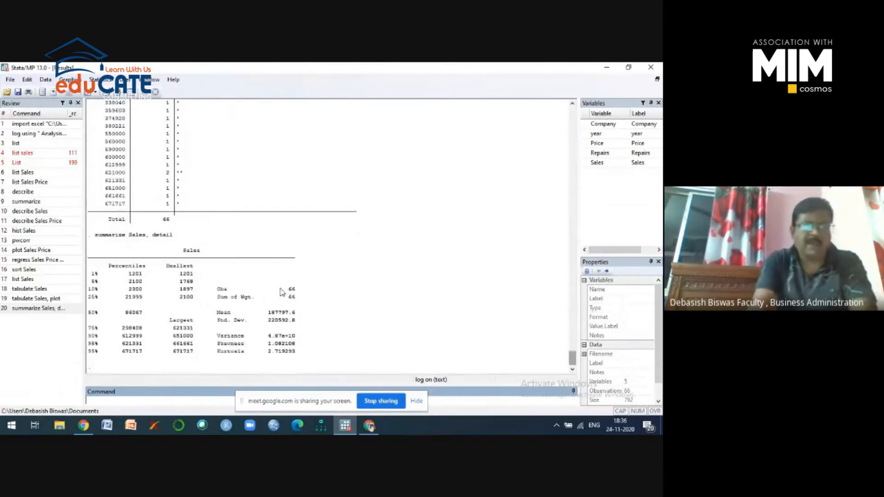
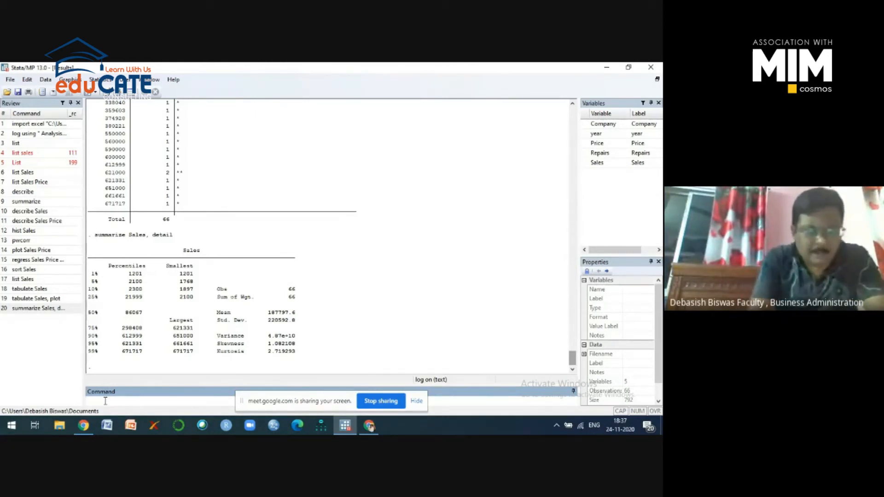
# - Run summarize,detail without naming a variable and display the complete detailed statistics for all variables
pyautogui.write('su')
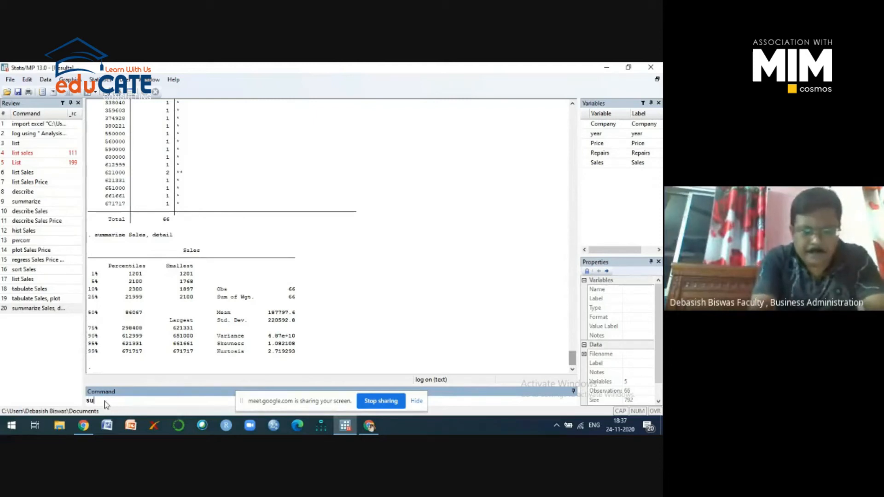
pyautogui.write('m')
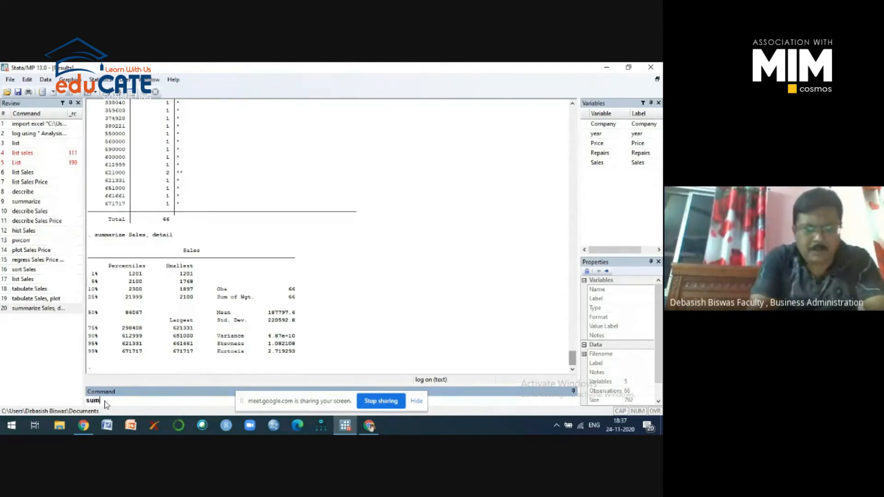
pyautogui.write('marize,')
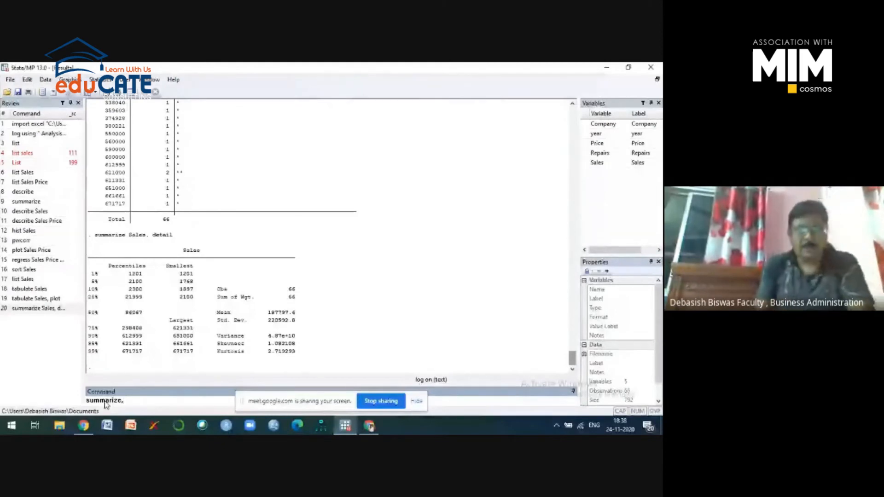
pyautogui.write('detail')
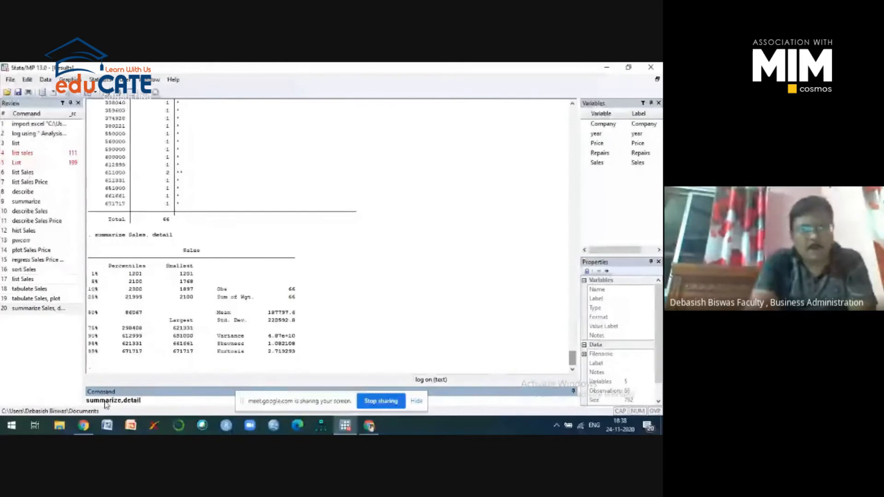
pyautogui.press('Return')
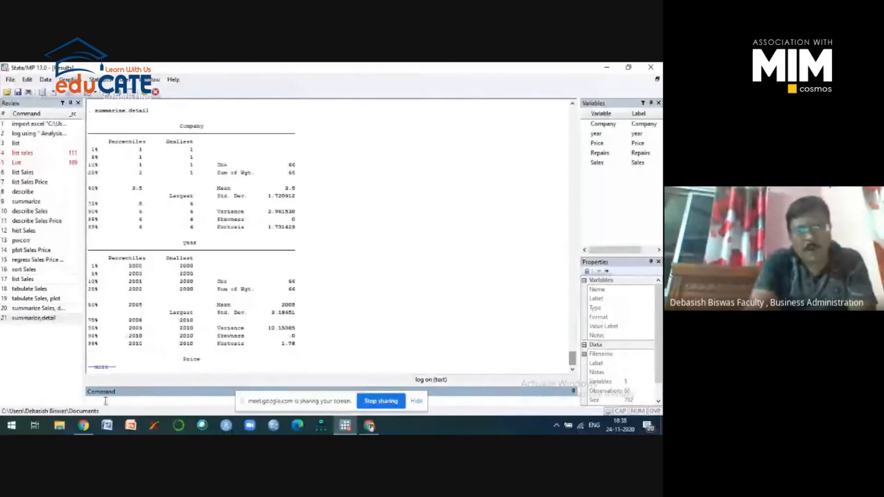
pyautogui.click(104, 370)
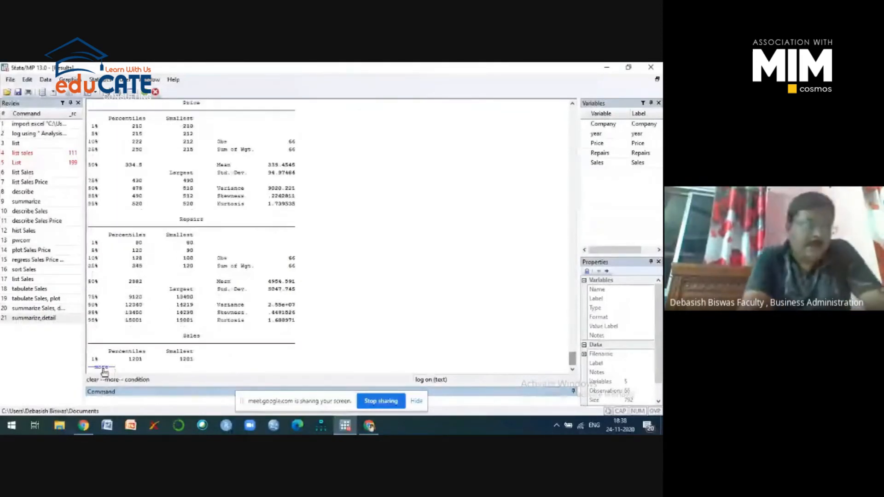
pyautogui.click(103, 368)
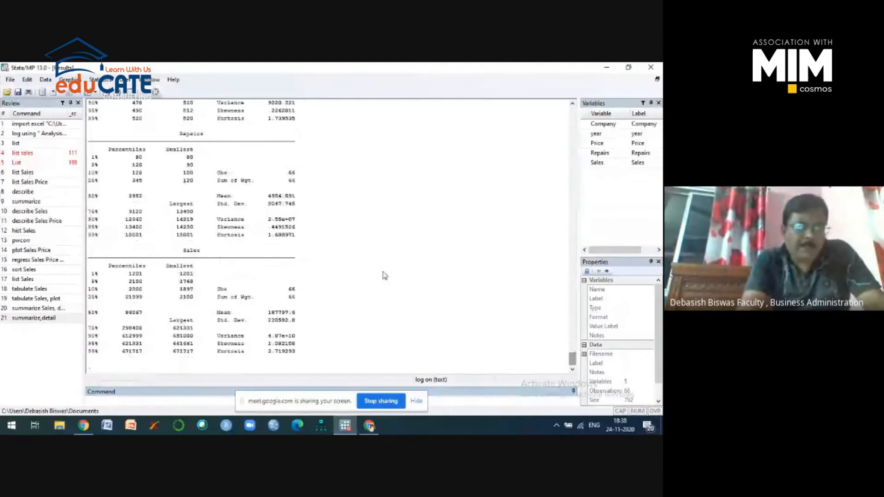
# - Examine the summarize,detail tables variable by variable and compare them with the preceding summarize Sales, detail output
pyautogui.scroll(2, 382, 273)
pyautogui.scroll(11, 376, 272)
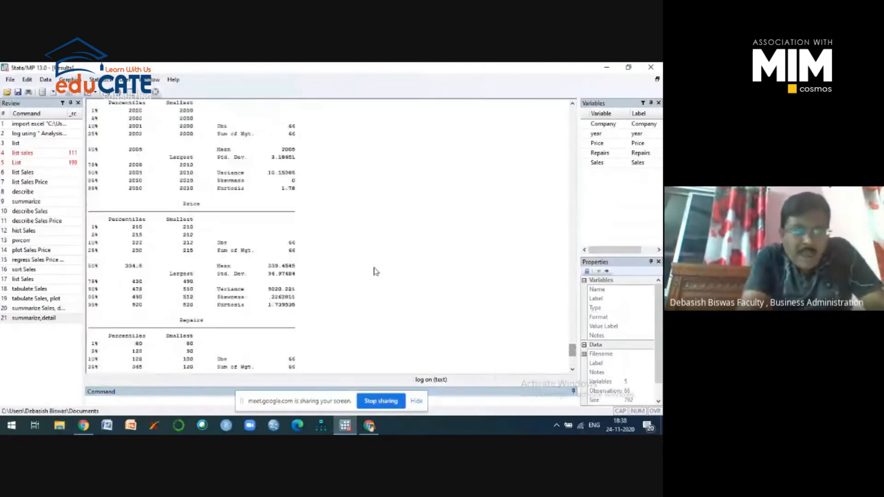
pyautogui.scroll(3, 382, 267)
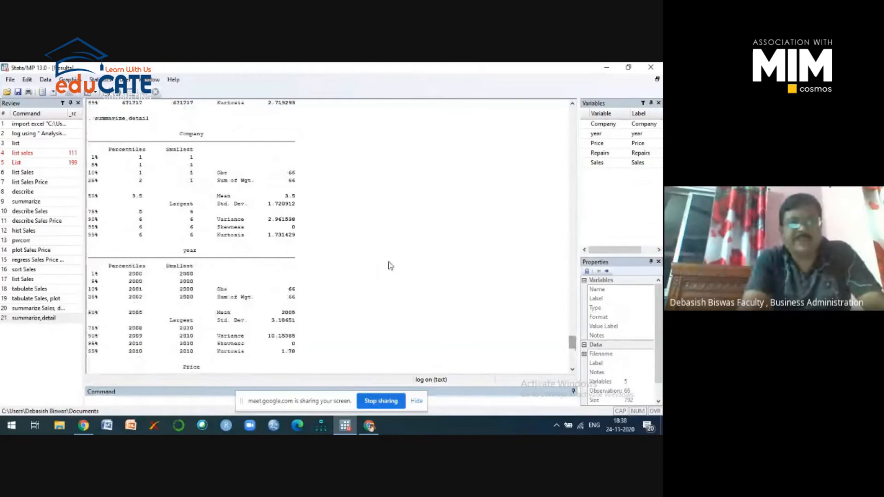
pyautogui.scroll(6, 389, 262)
pyautogui.scroll(8, 382, 232)
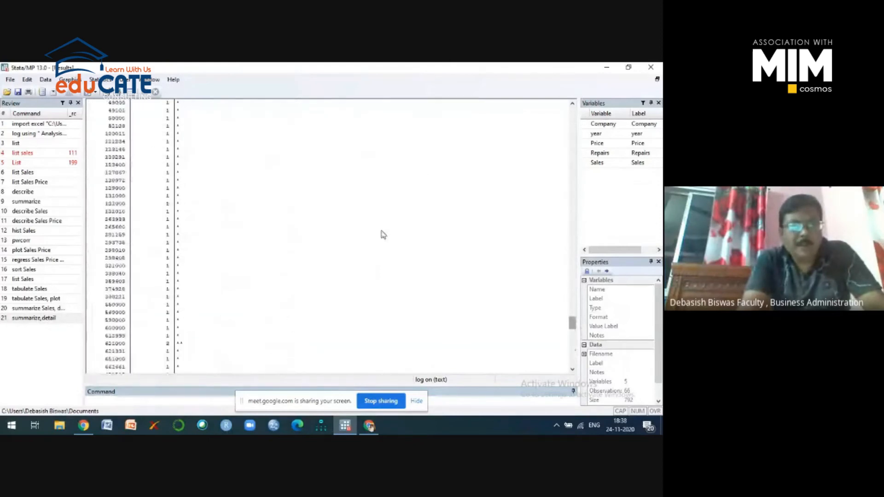
pyautogui.scroll(-7, 382, 234)
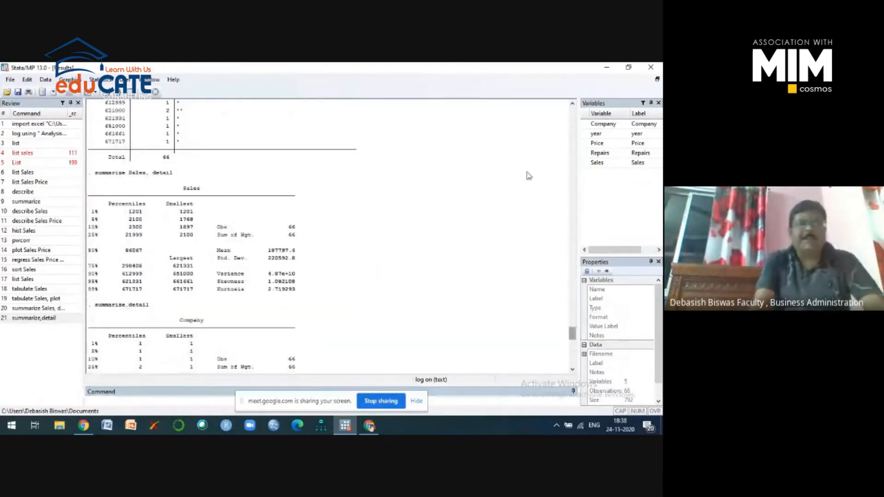
pyautogui.moveTo(345, 426)
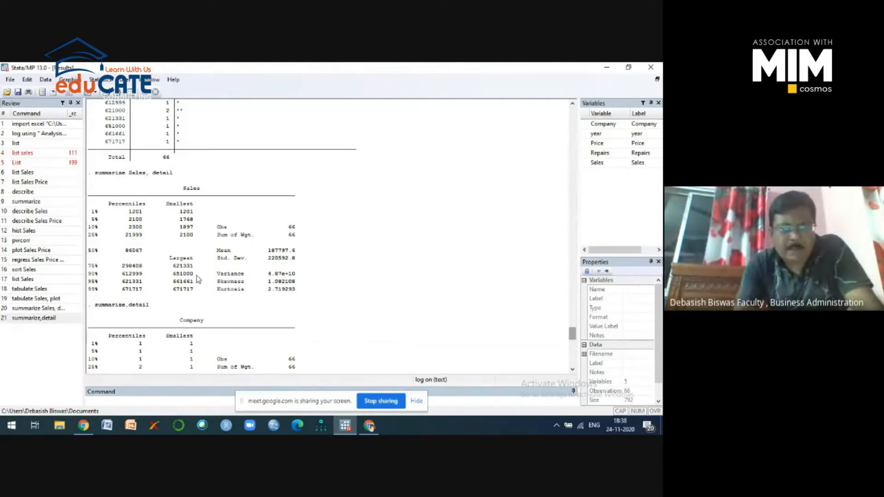
pyautogui.scroll(-3, 437, 288)
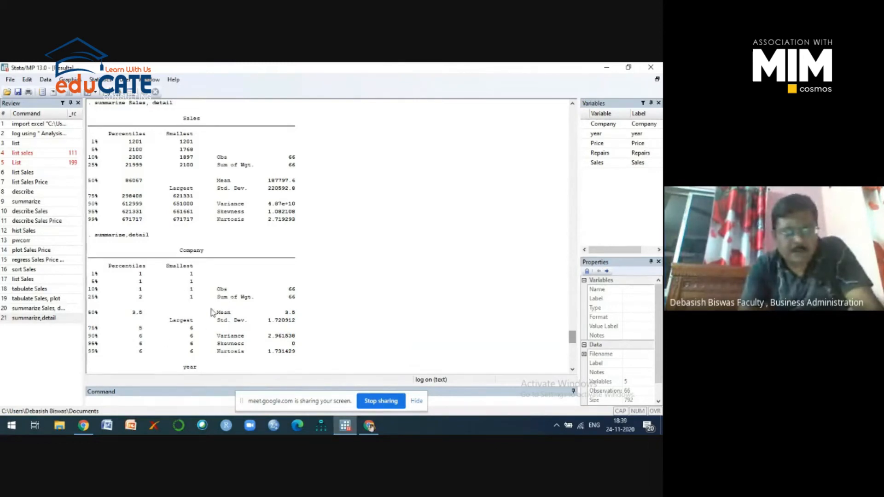
pyautogui.scroll(-4, 212, 313)
pyautogui.scroll(-3, 243, 312)
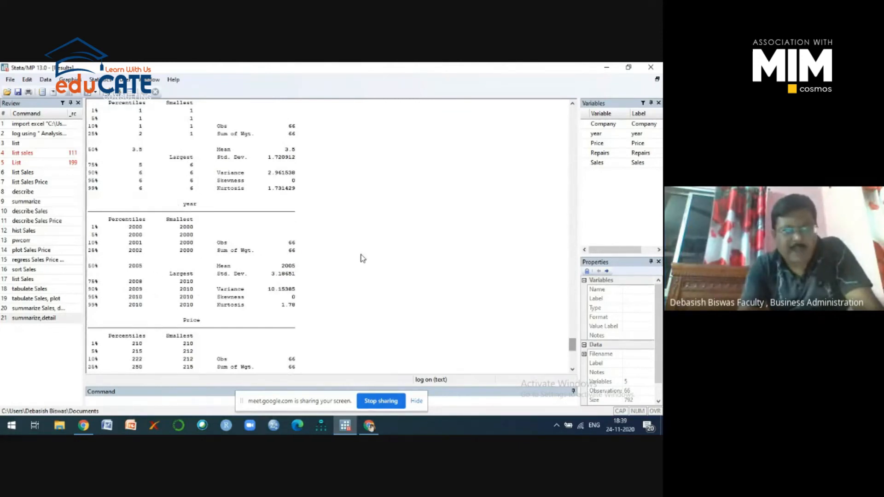
# - Read through the remaining summarize,detail tables for Price, Repairs and Sales
pyautogui.scroll(-5, 361, 257)
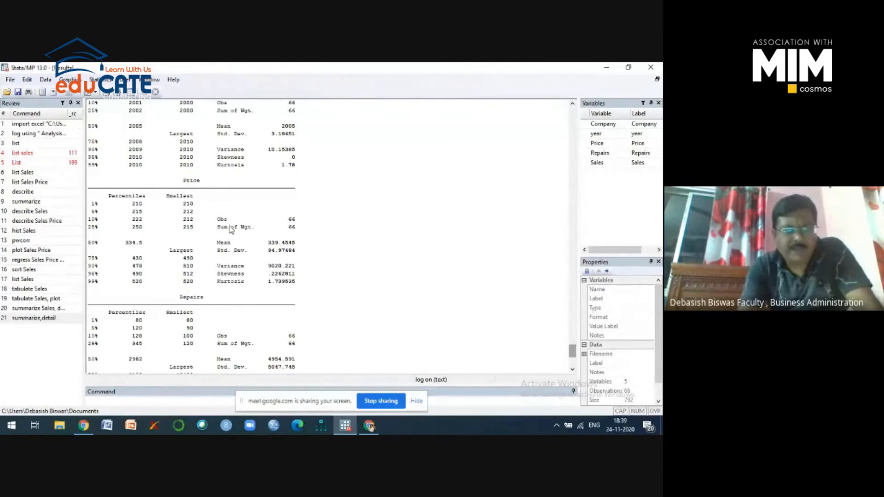
pyautogui.scroll(-4, 232, 230)
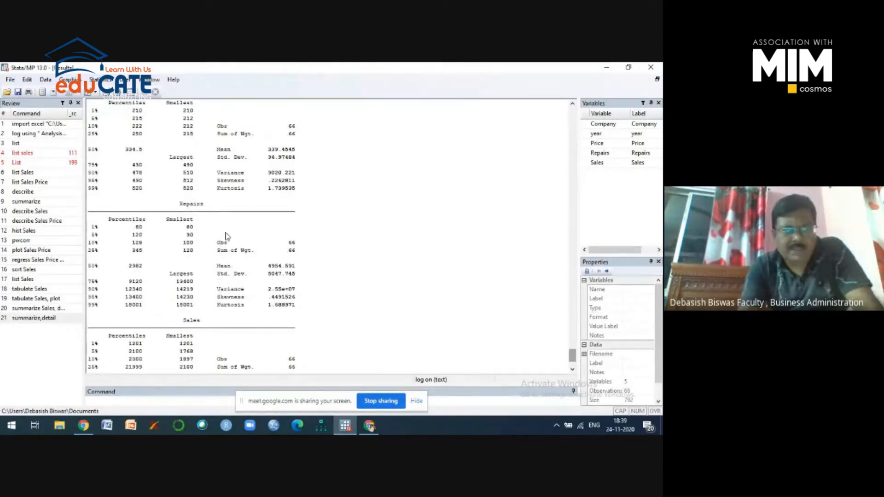
pyautogui.scroll(-3, 330, 306)
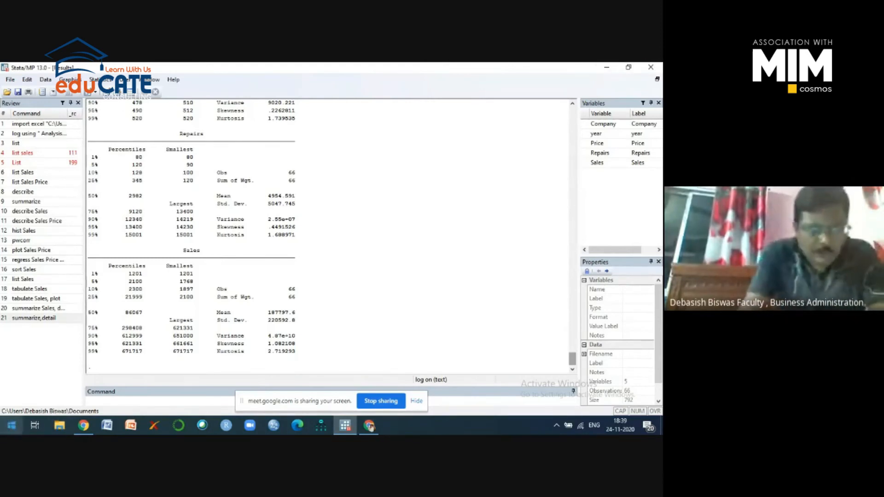
# - Run correlate Sales Price to produce the correlation between the two variables
pyautogui.click(93, 401)
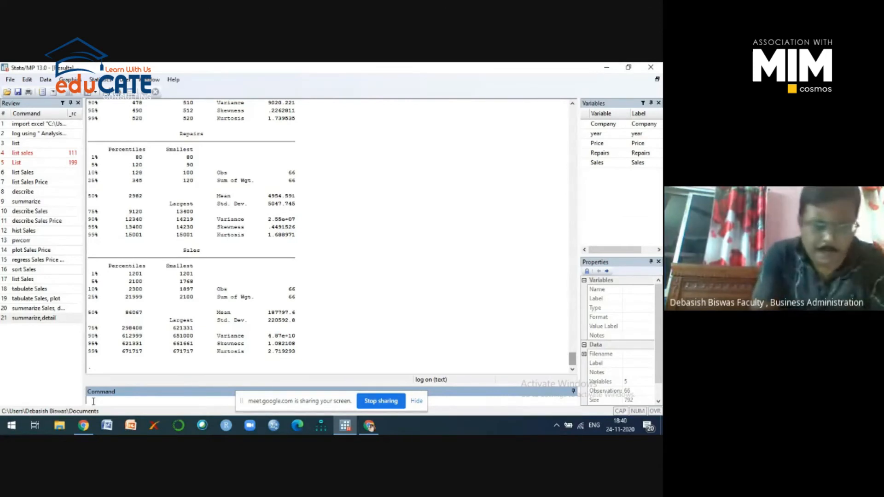
pyautogui.write('corre')
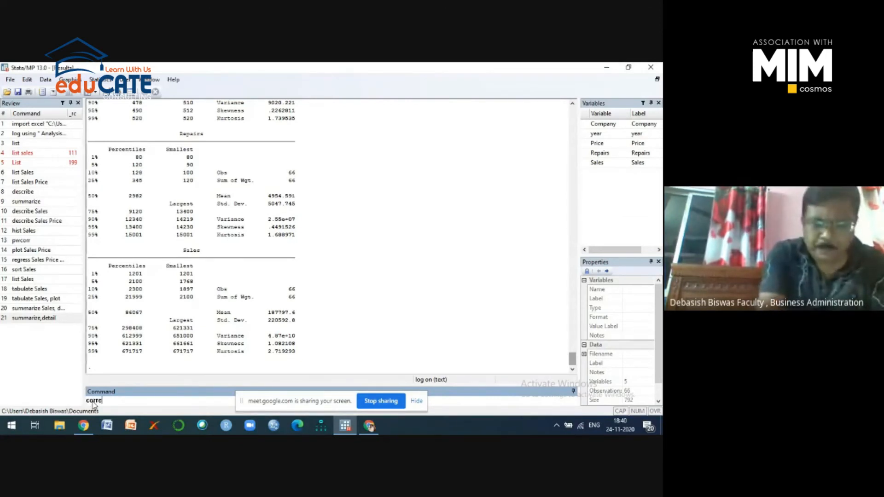
pyautogui.write('late ')
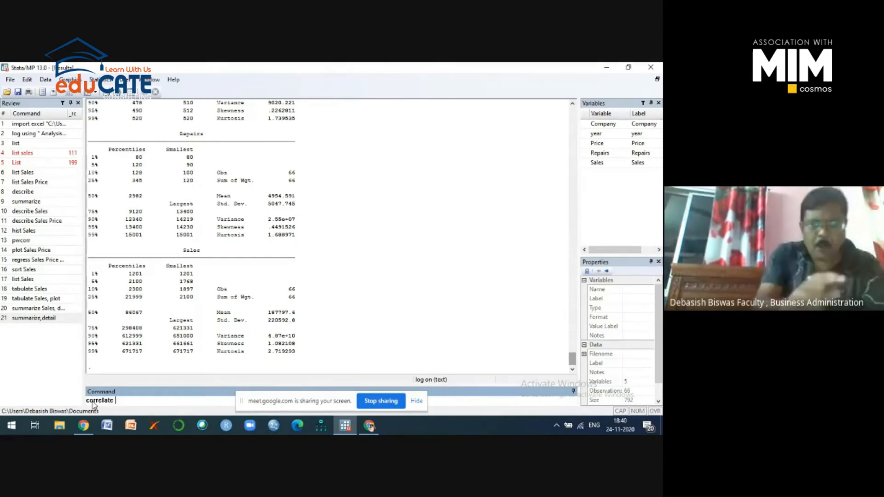
pyautogui.write('Sales')
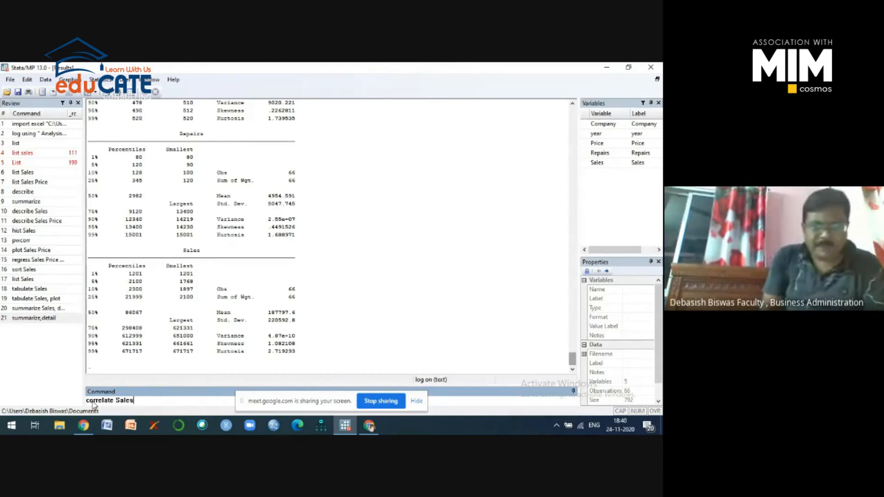
pyautogui.write(' P')
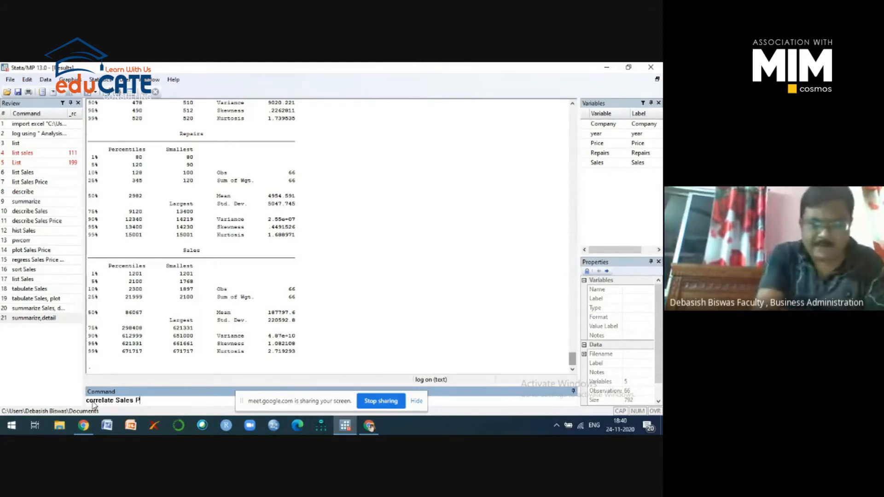
pyautogui.write('rice')
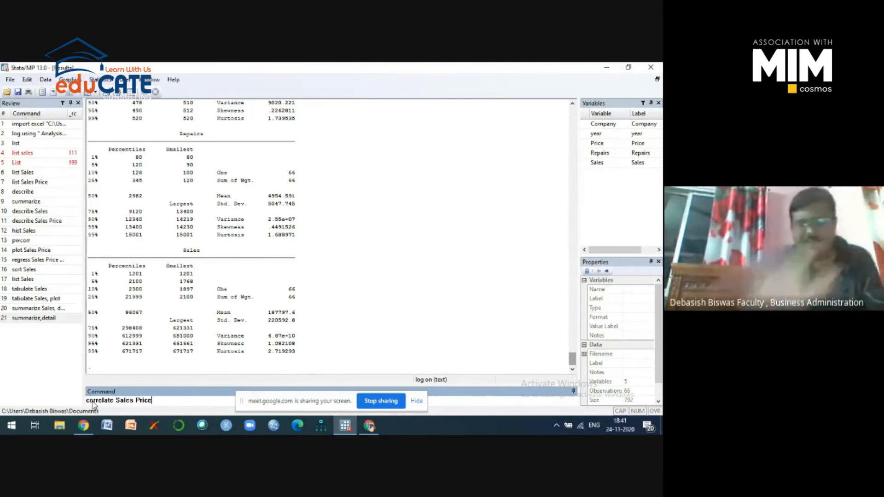
pyautogui.press('Return')
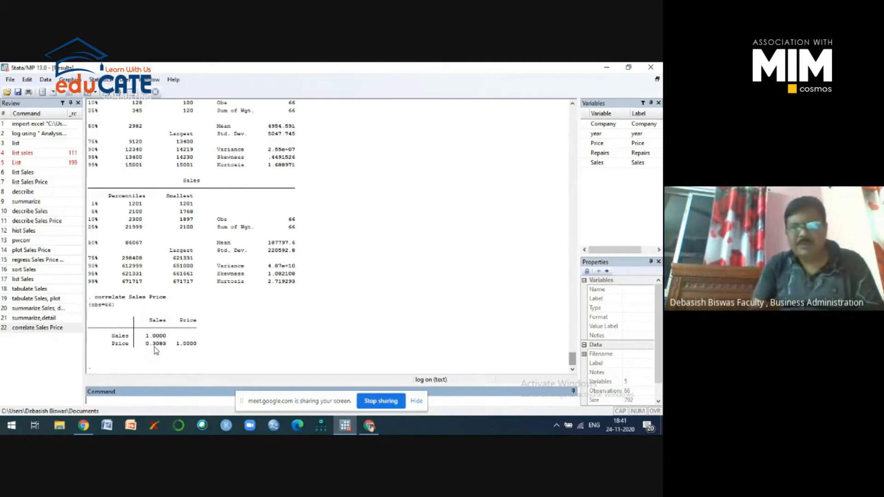
# - Reuse the previous correlate command with Repairs in place of Price and run correlate Sales Repairs
pyautogui.click(40, 329)
pyautogui.moveTo(158, 403); pyautogui.dragTo(135, 403)
pyautogui.press('BackSpace')
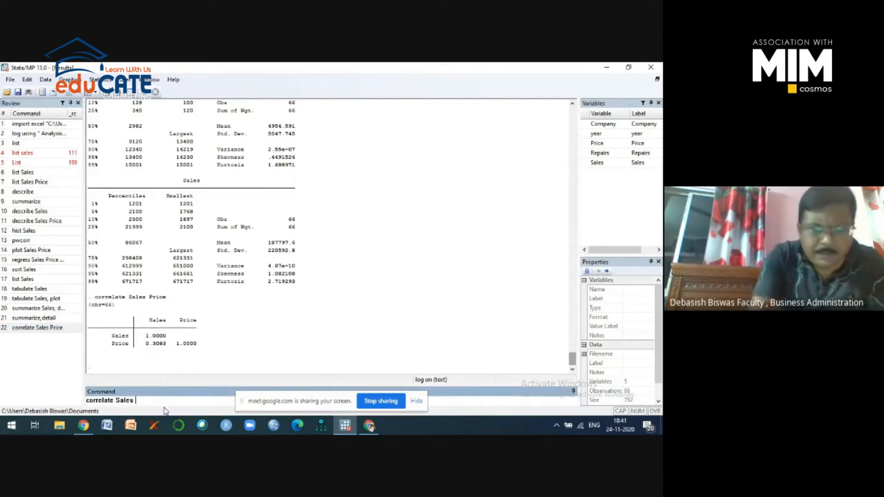
pyautogui.write('Repa')
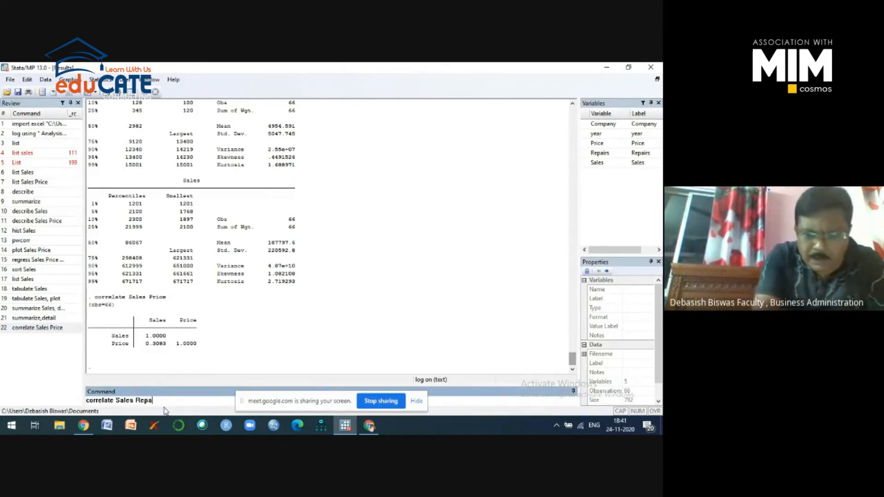
pyautogui.write('irs')
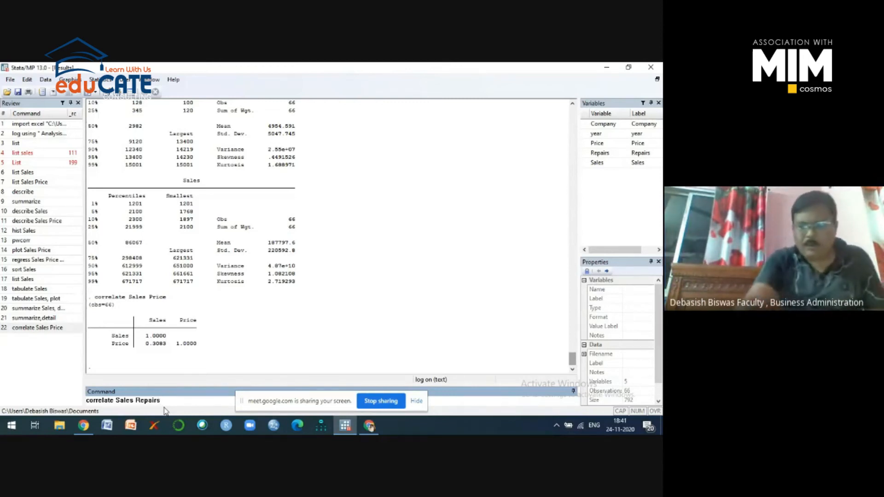
pyautogui.press('Return')
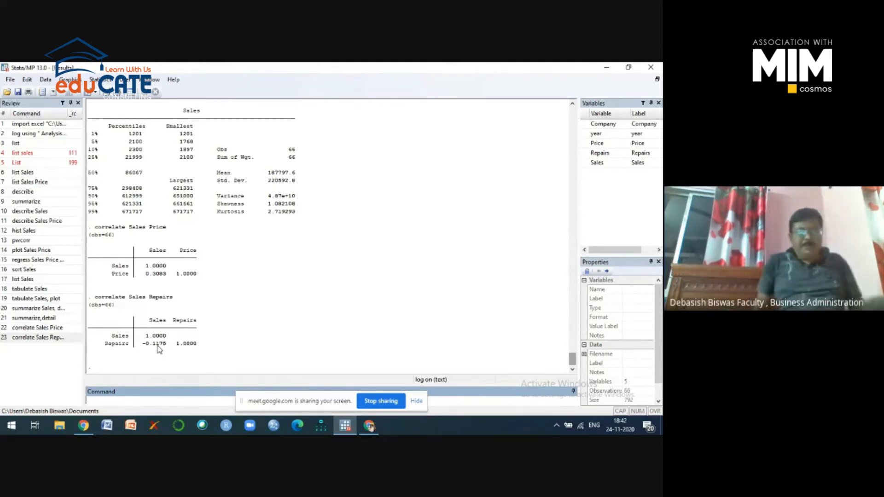
# - Run pwcorr without naming variables to produce the pairwise correlation matrix of the whole dataset
pyautogui.write('p')
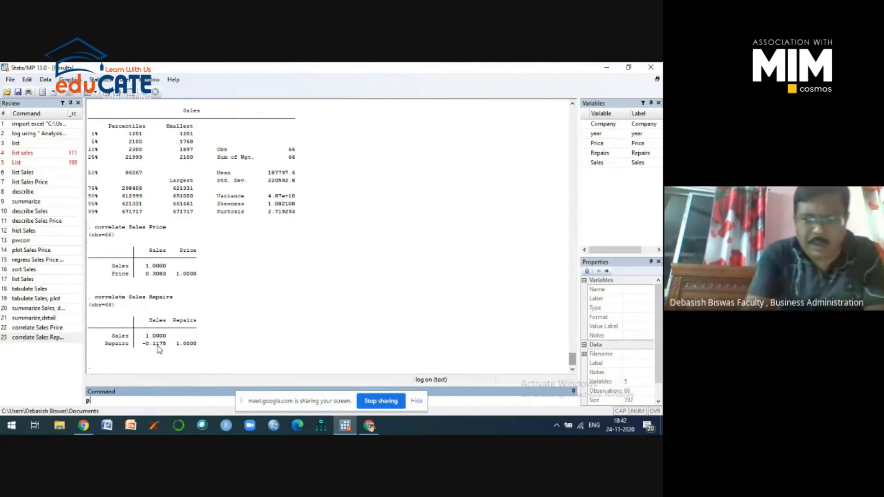
pyautogui.write('wcorr')
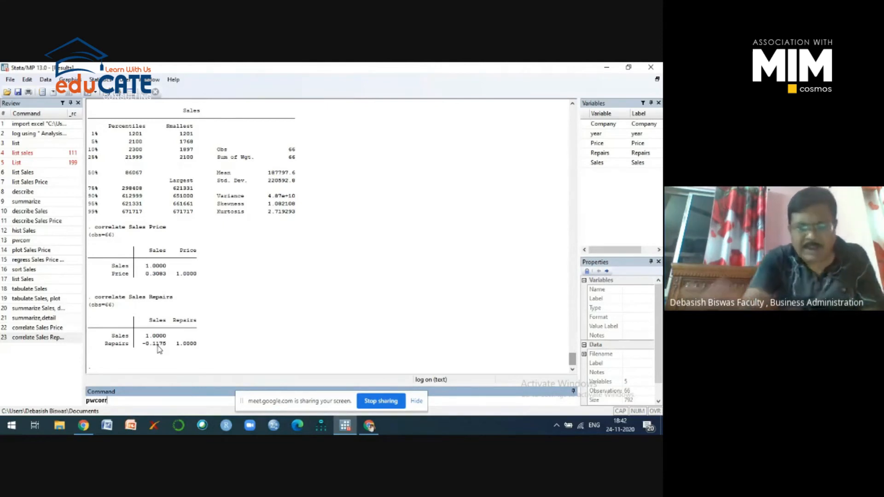
pyautogui.press('Return')
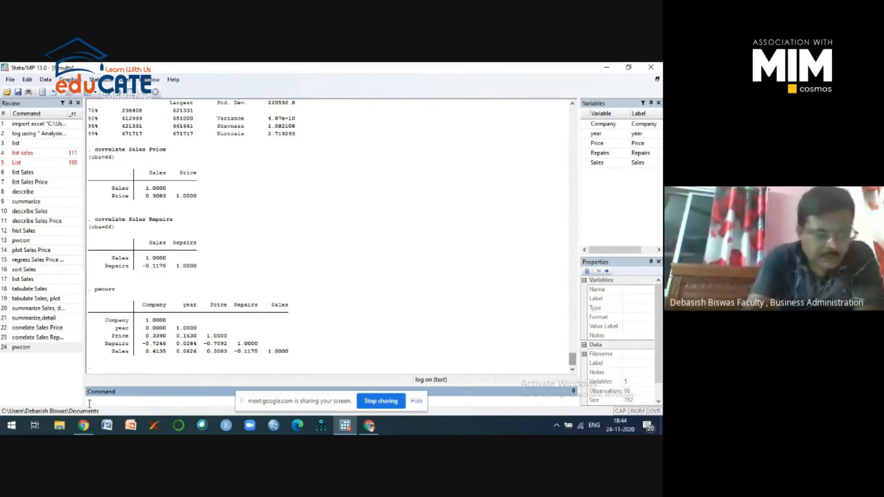
# - Draw a histogram of Sales with histogram Sales, view it, and close the graph window
pyautogui.write('histogra')
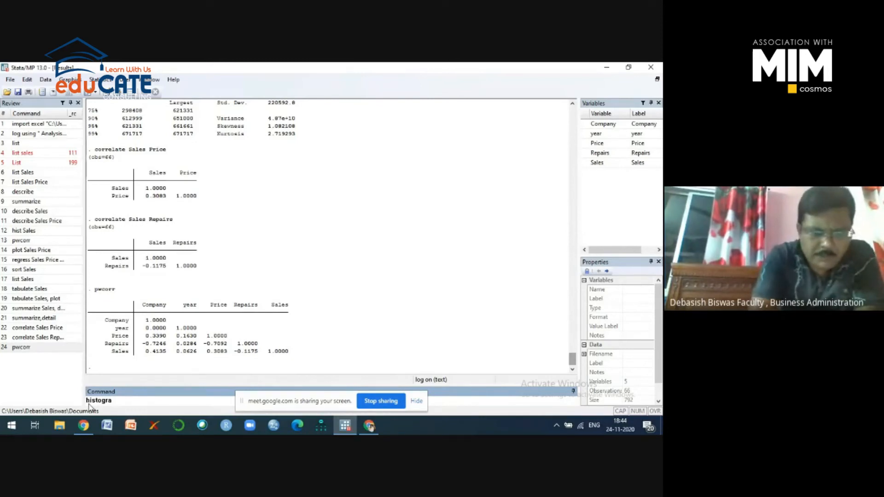
pyautogui.write('m')
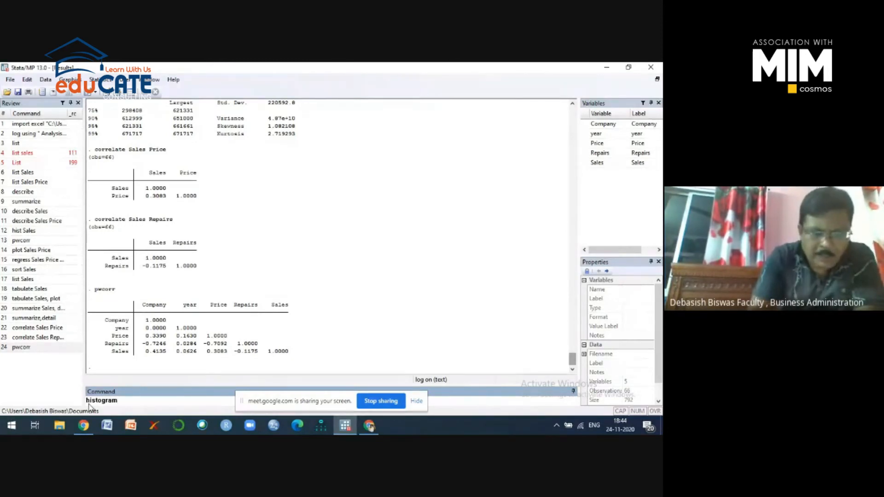
pyautogui.write(' Sales')
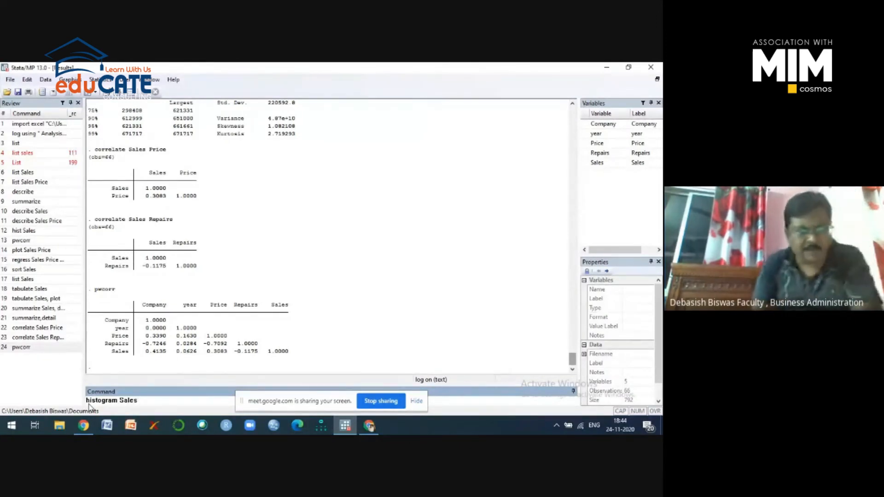
pyautogui.press('Return')
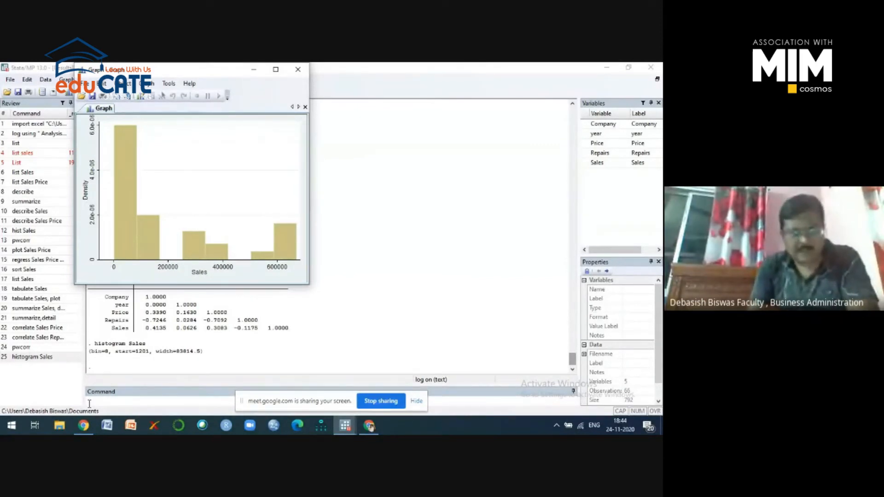
pyautogui.click(298, 71)
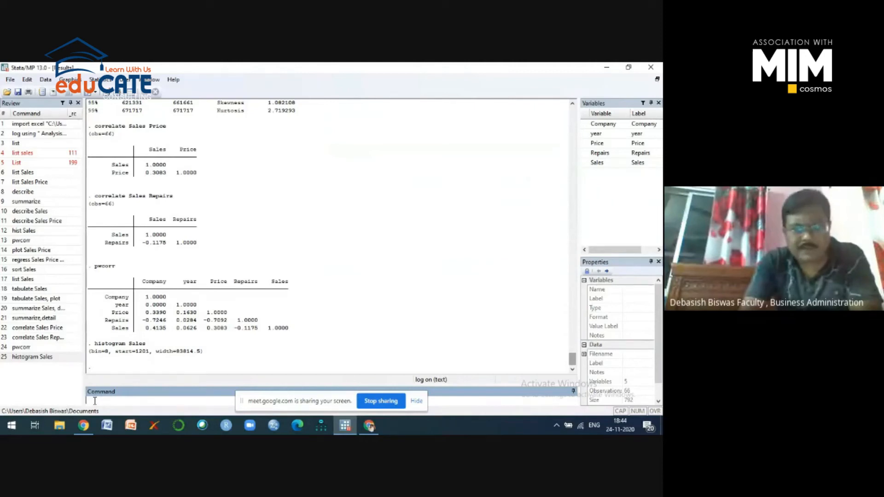
# - Try to plot Sales against Price by running sactter Sales Price
pyautogui.write('sactter')
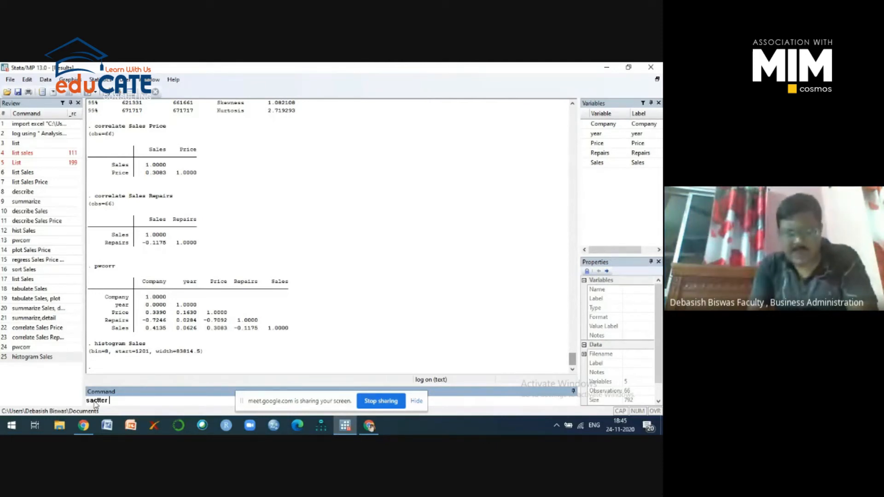
pyautogui.write('Sales')
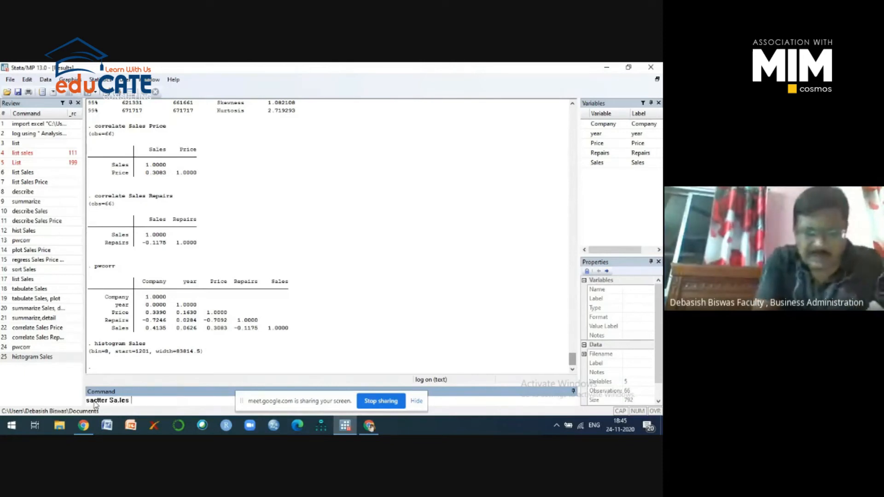
pyautogui.press('BackSpace')
pyautogui.press('BackSpace')
pyautogui.press('BackSpace')
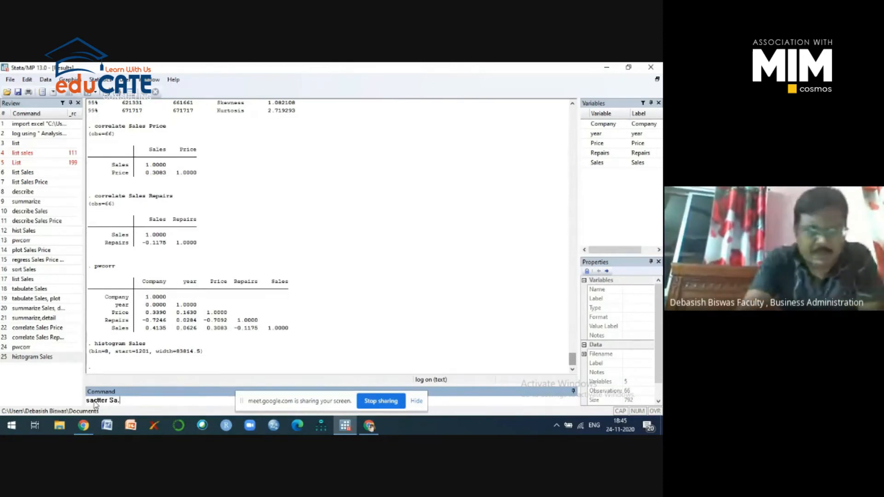
pyautogui.write('les ')
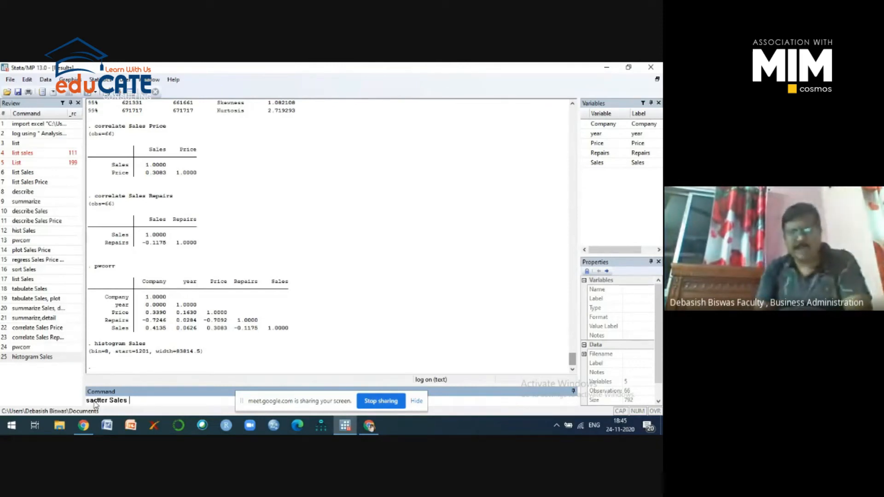
pyautogui.write('Price')
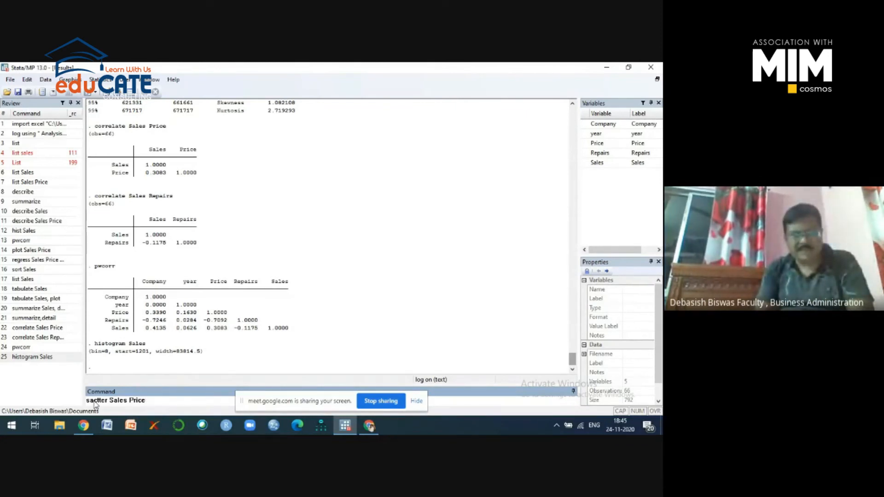
pyautogui.press('Return')
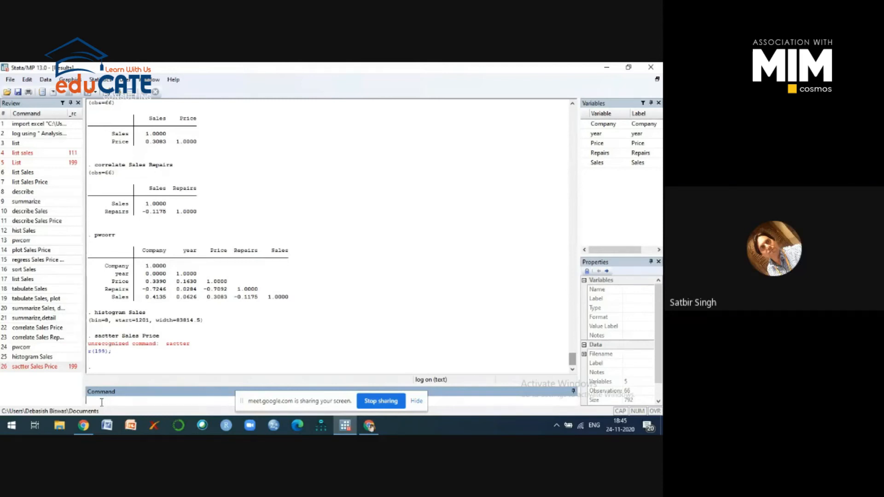
# - Run scatter Sales Price to plot Sales against Price, view the graph, and close its window
pyautogui.write('scatter')
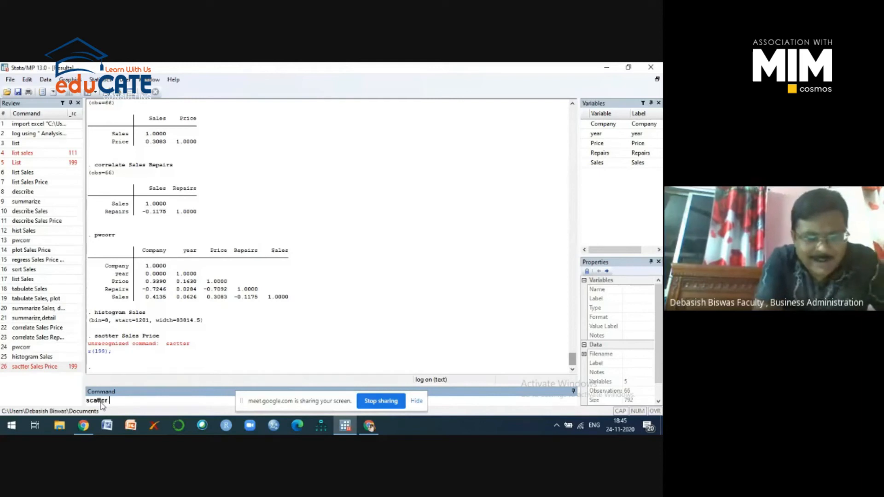
pyautogui.write(' Sales Pri')
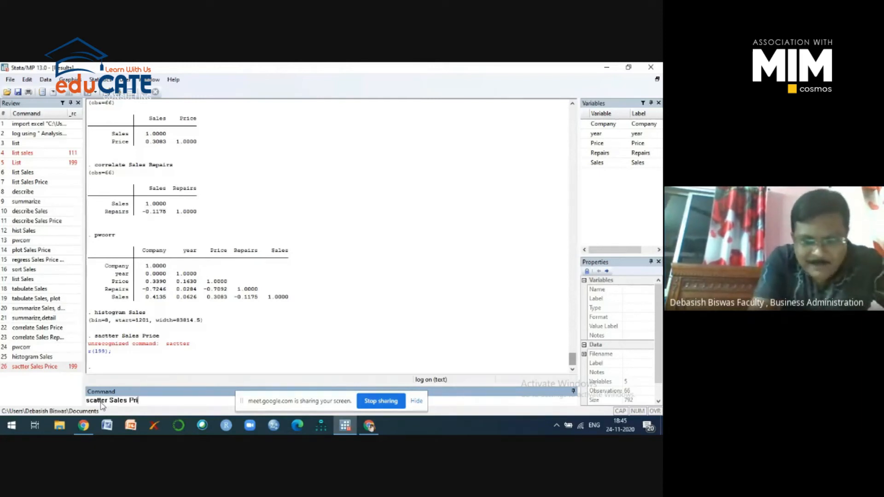
pyautogui.write('ce')
pyautogui.press('BackSpace')
pyautogui.write('e')
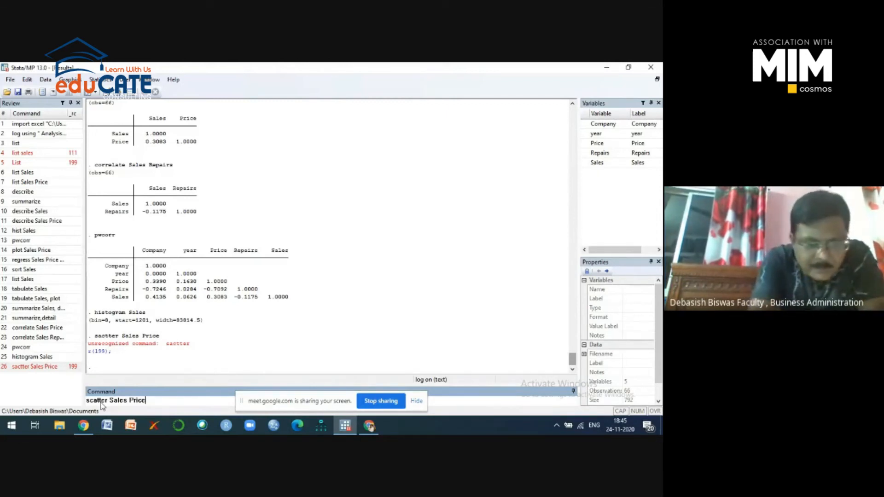
pyautogui.press('Return')
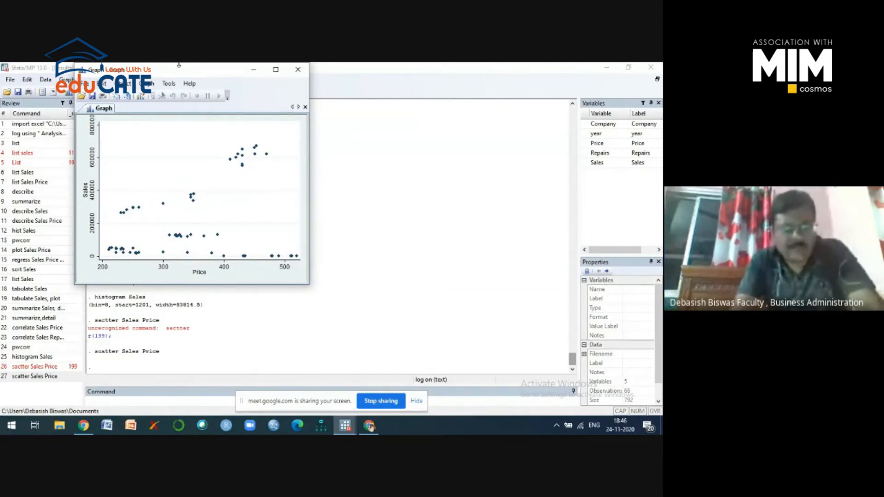
pyautogui.click(299, 70)
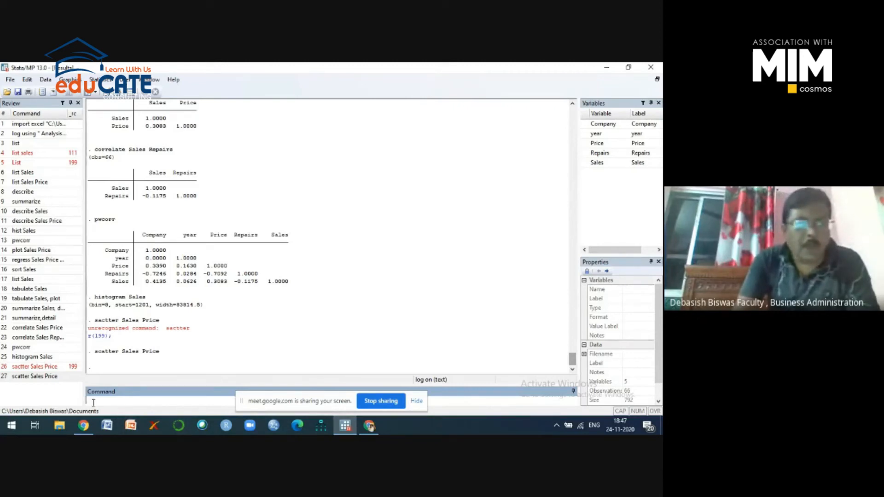
# - Review the earlier results output back to the import and log commands, and return to the describe output
pyautogui.scroll(1, 291, 241)
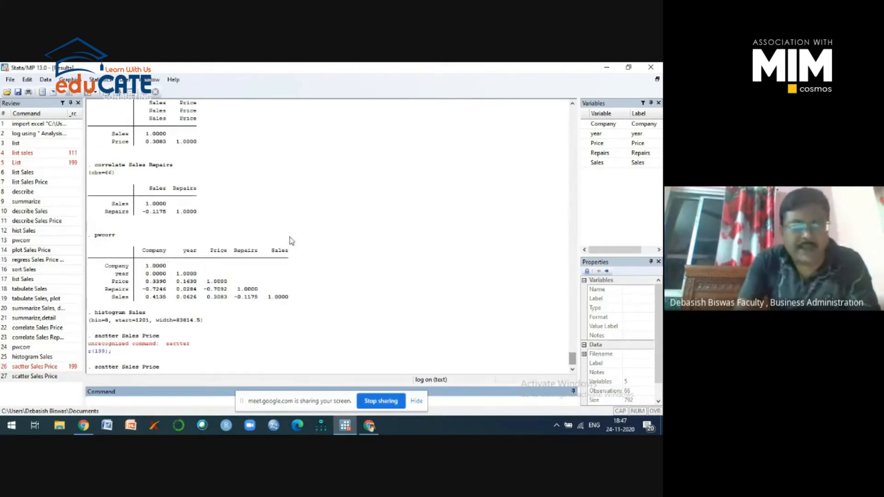
pyautogui.scroll(10, 292, 242)
pyautogui.scroll(20, 300, 251)
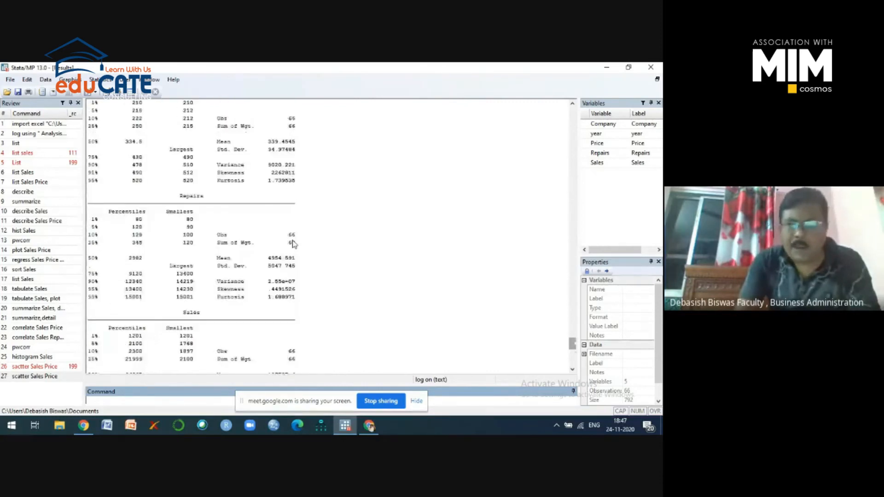
pyautogui.scroll(20, 301, 253)
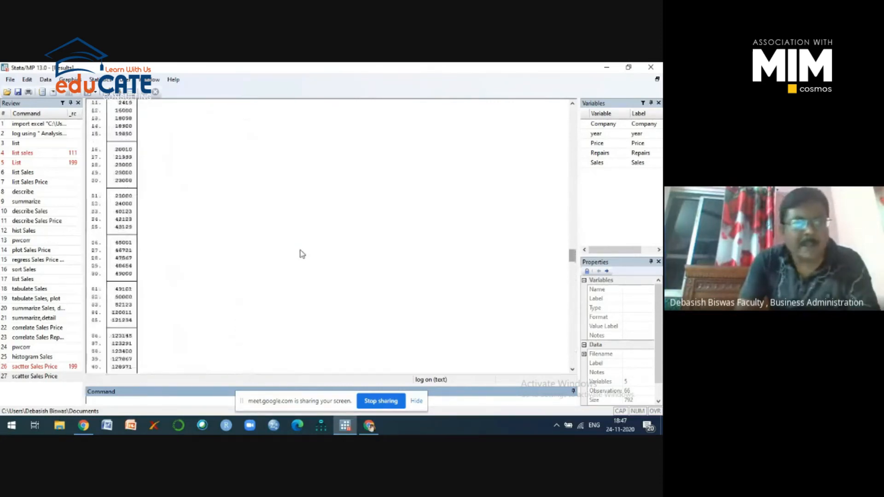
pyautogui.scroll(20, 301, 254)
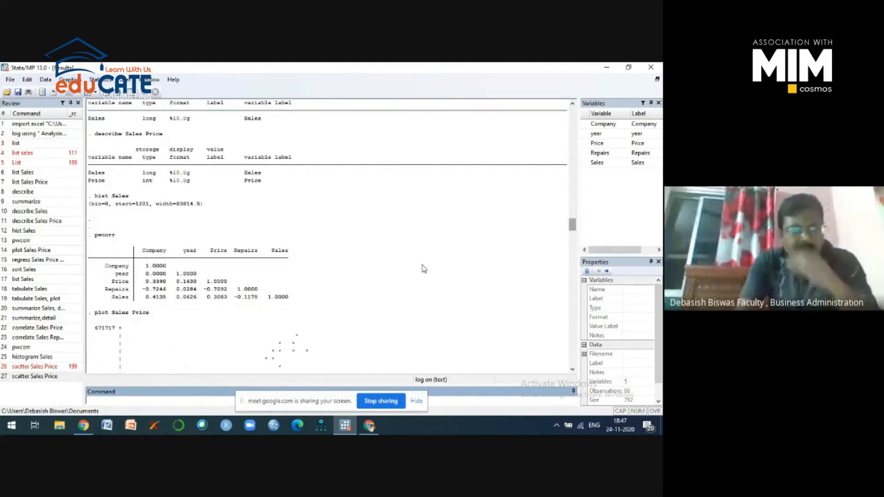
pyautogui.scroll(6, 432, 358)
pyautogui.scroll(15, 428, 355)
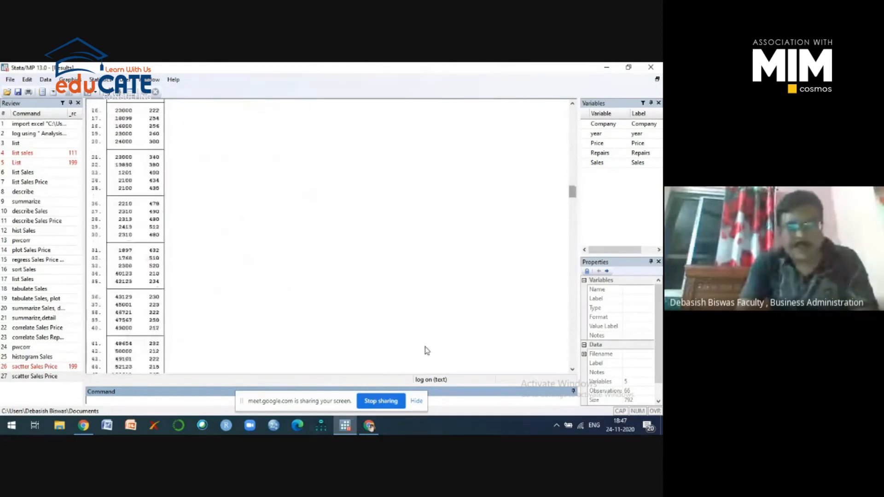
pyautogui.scroll(15, 424, 350)
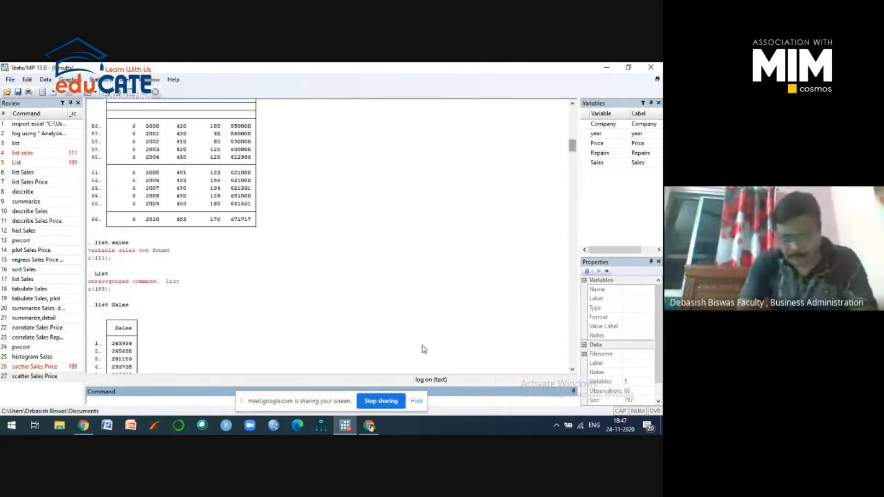
pyautogui.scroll(10, 424, 349)
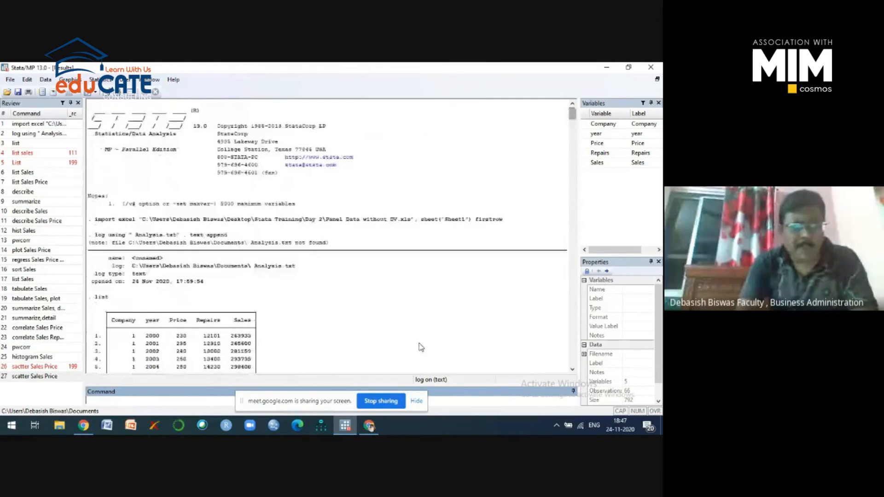
pyautogui.scroll(-20, 420, 347)
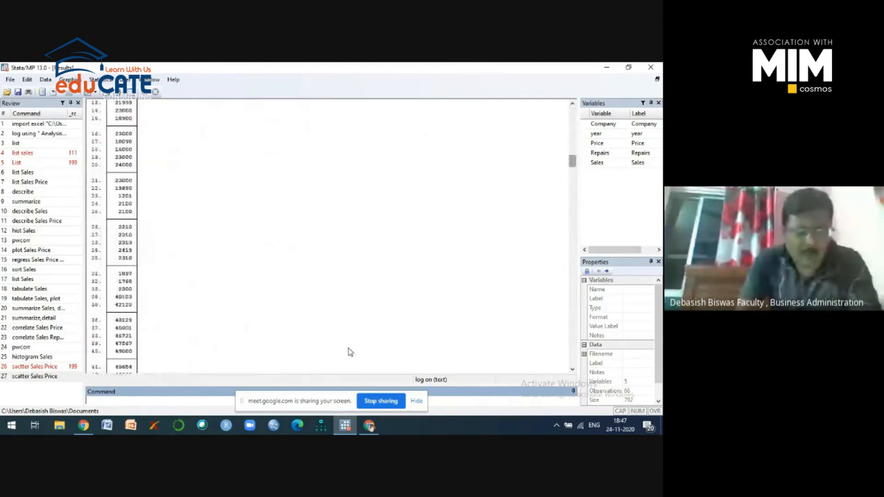
pyautogui.scroll(-15, 344, 343)
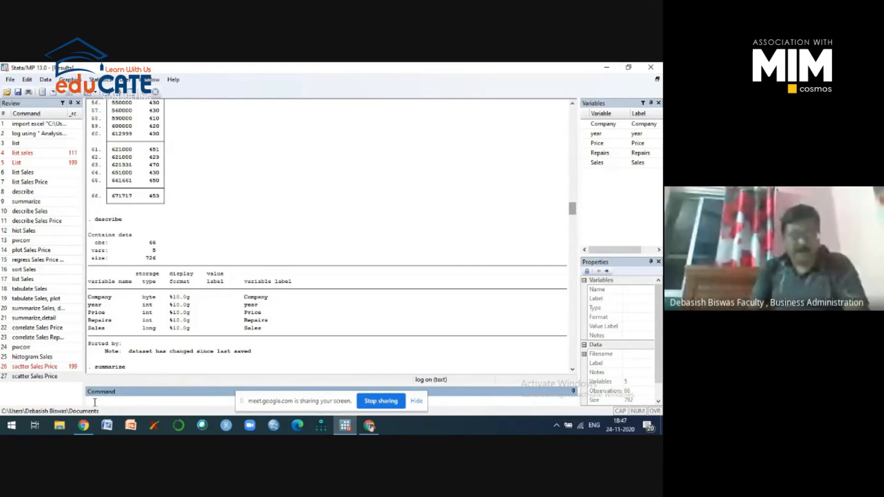
pyautogui.write('log')
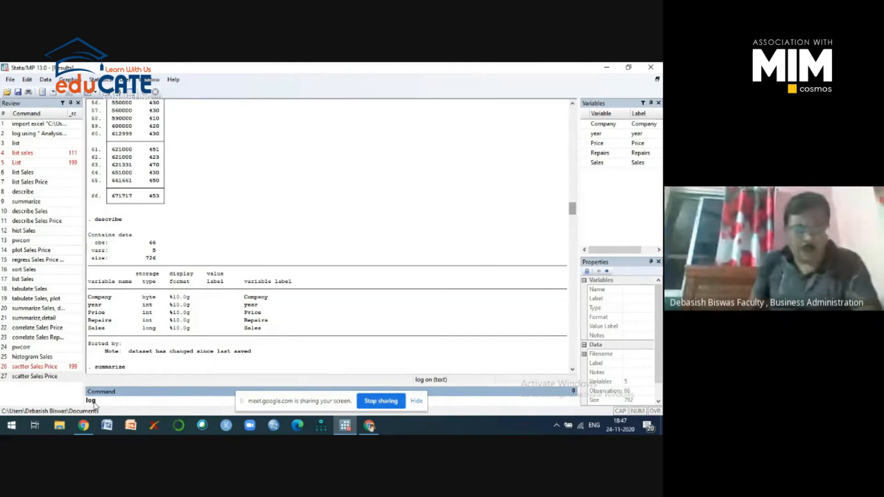
pyautogui.write(' close')
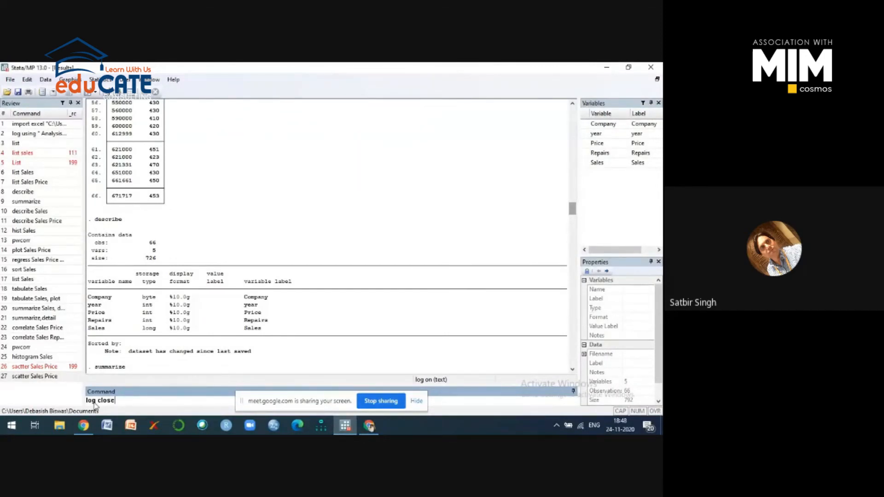
pyautogui.press('BackSpace')
pyautogui.press('BackSpace')
pyautogui.press('BackSpace')
pyautogui.press('BackSpace')
pyautogui.press('BackSpace')
pyautogui.press('BackSpace')
pyautogui.press('BackSpace')
pyautogui.press('BackSpace')
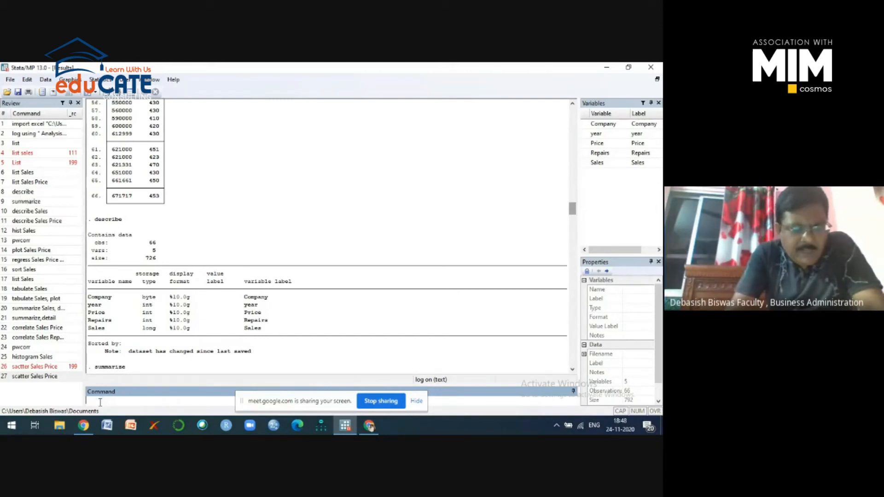
pyautogui.write('de')
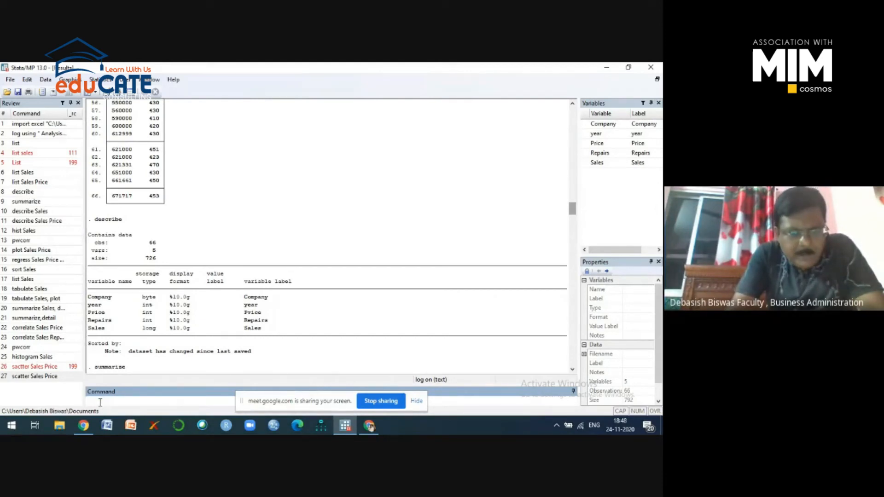
pyautogui.write('s')
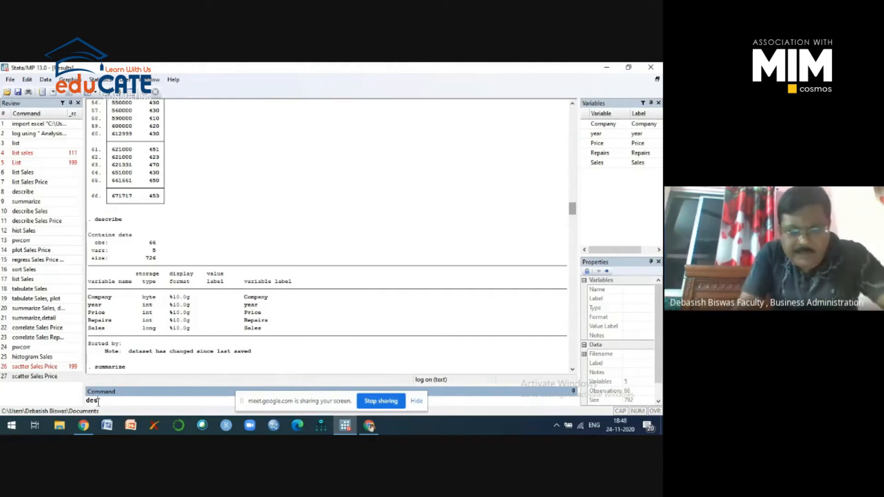
pyautogui.press('BackSpace')
pyautogui.press('BackSpace')
pyautogui.press('BackSpace')
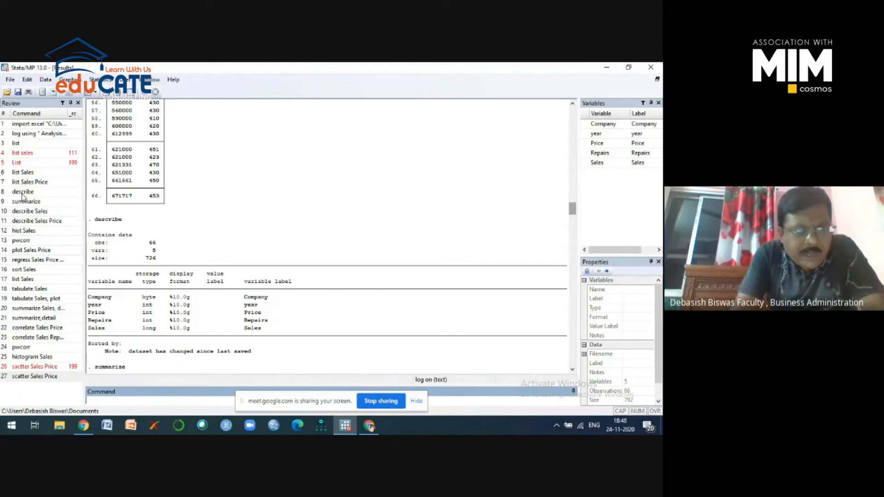
# - Rerun describe and summarize for the whole dataset by recalling both commands from the command history
pyautogui.click(22, 192)
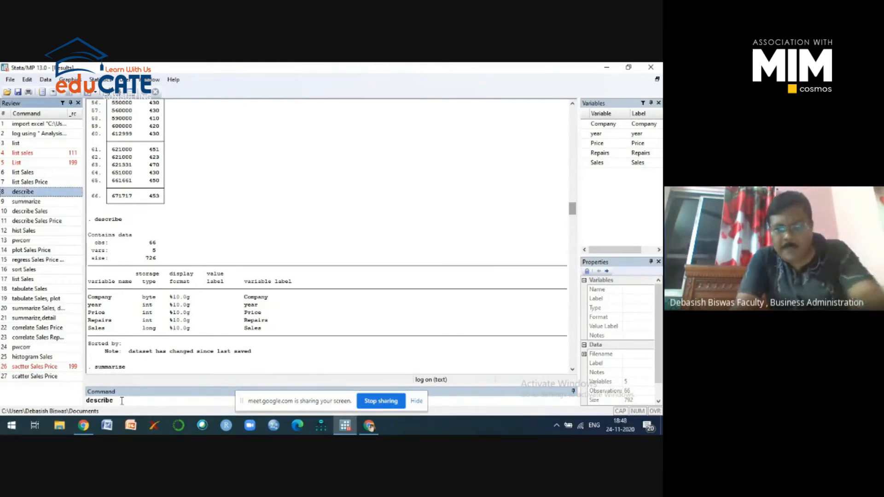
pyautogui.press('Return')
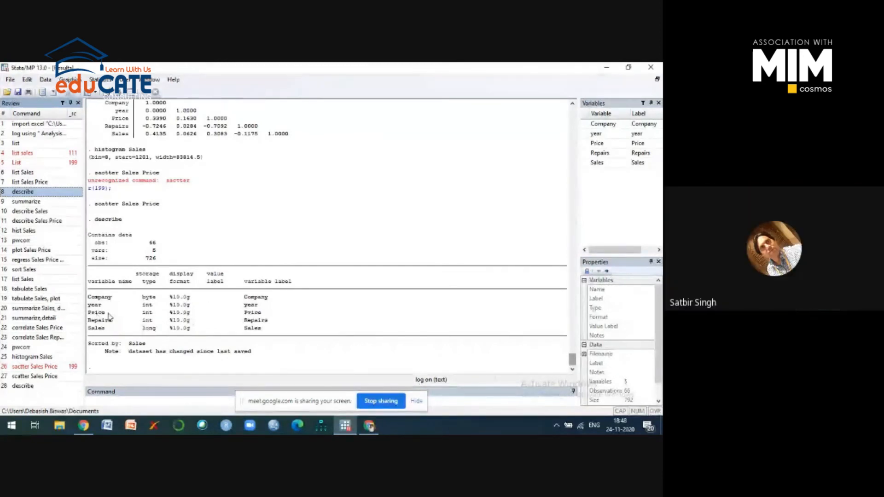
pyautogui.click(26, 203)
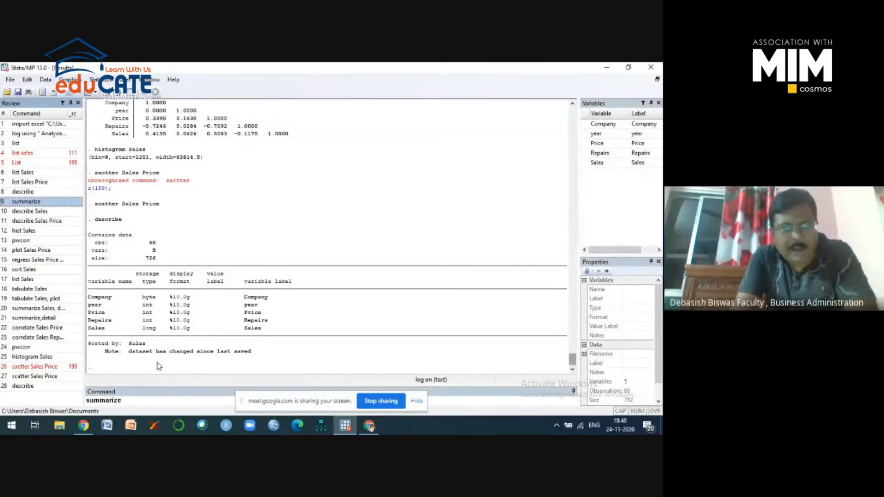
pyautogui.press('Return')
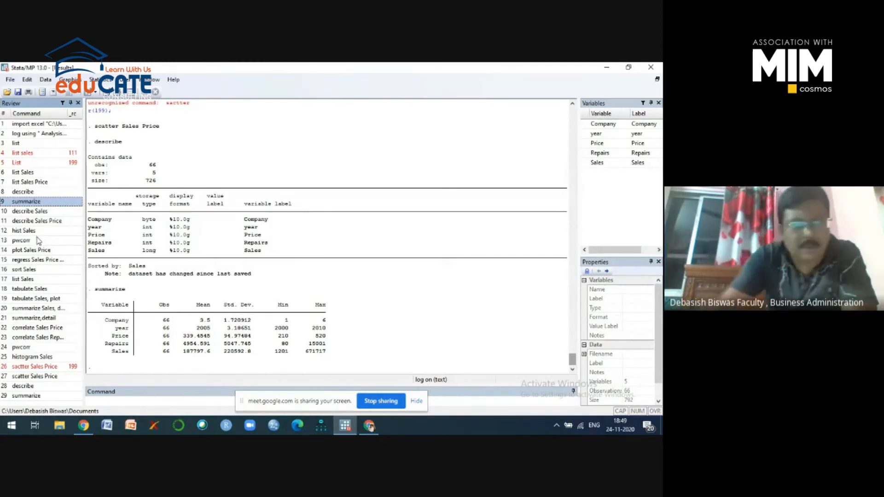
# - Rerun describe Sales and describe Sales Price from the command history
pyautogui.click(29, 212)
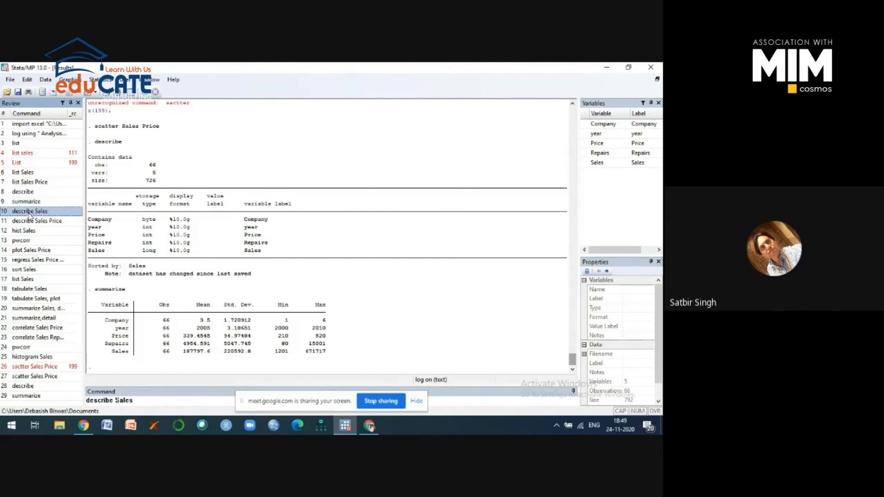
pyautogui.click(149, 402)
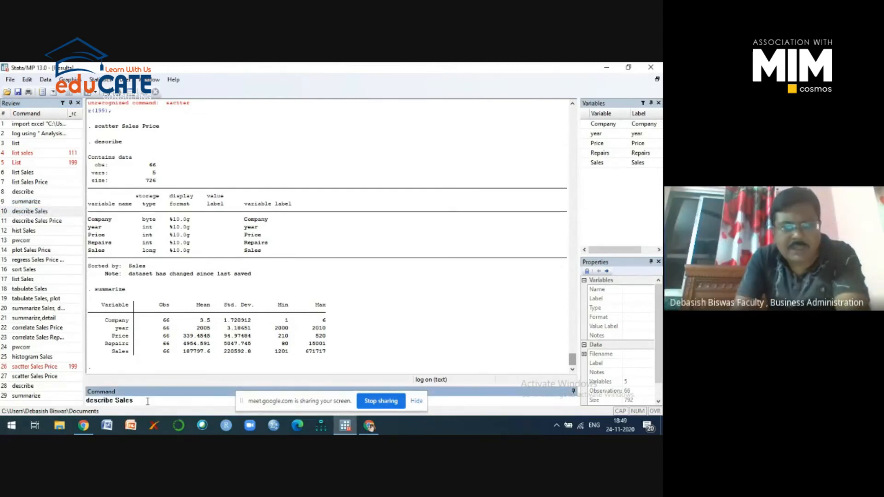
pyautogui.press('Return')
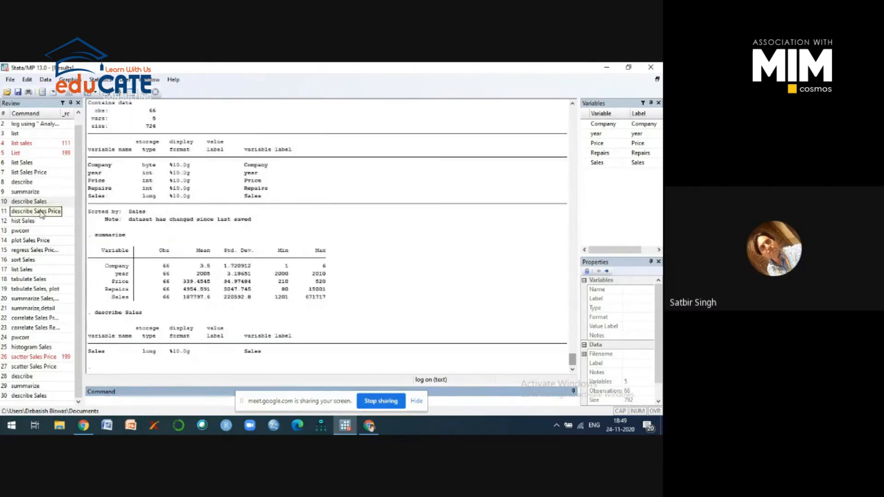
pyautogui.click(41, 213)
pyautogui.click(156, 403)
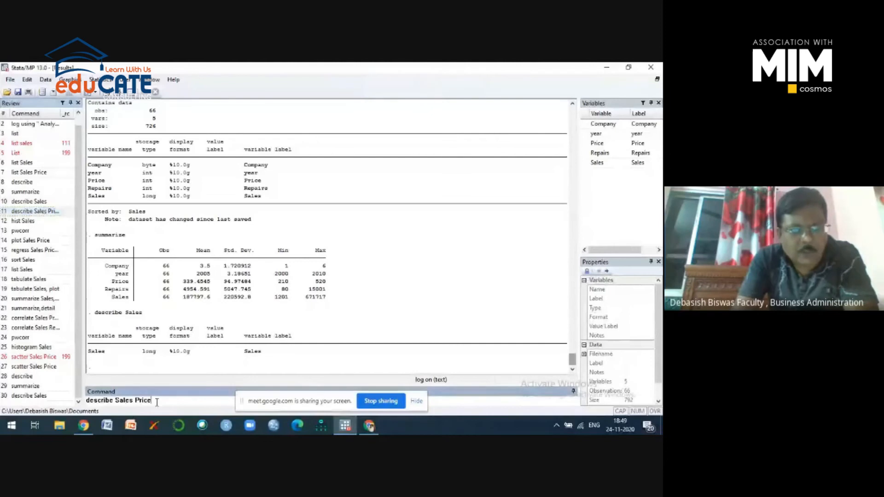
pyautogui.press('Return')
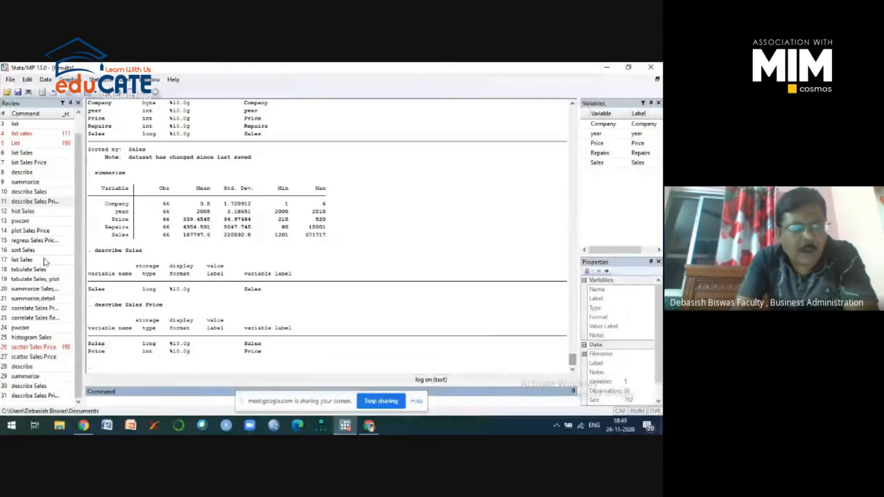
# - Rerun hist Sales from the command history, view the histogram, and close the graph window
pyautogui.click(22, 212)
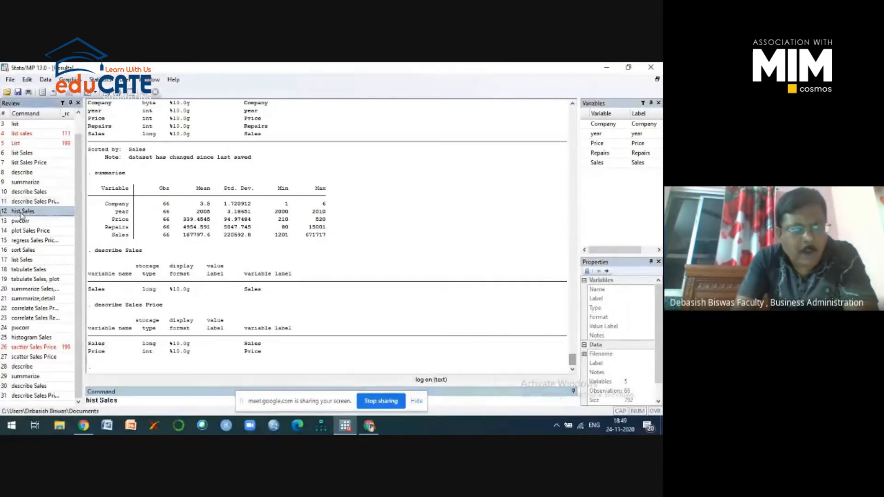
pyautogui.click(131, 403)
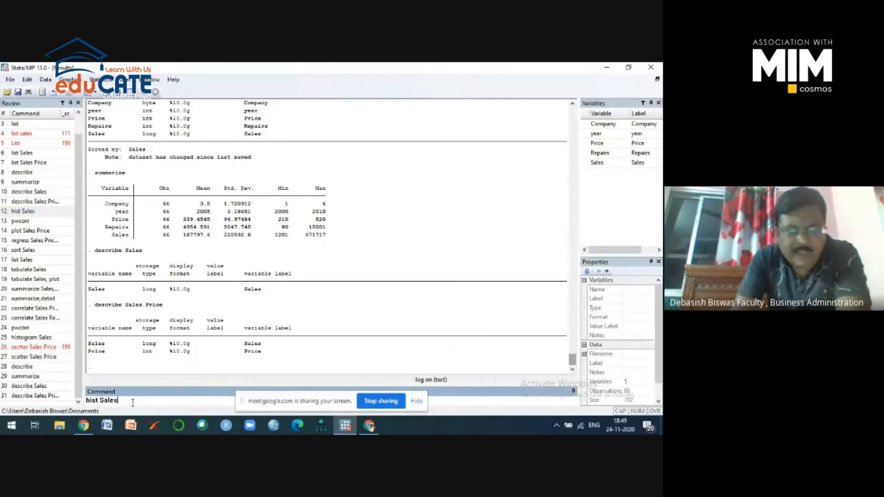
pyautogui.press('Return')
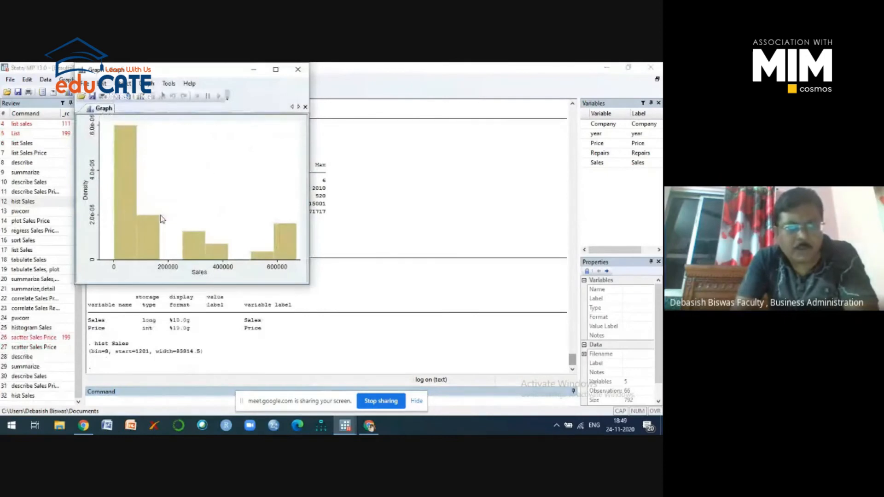
pyautogui.click(298, 70)
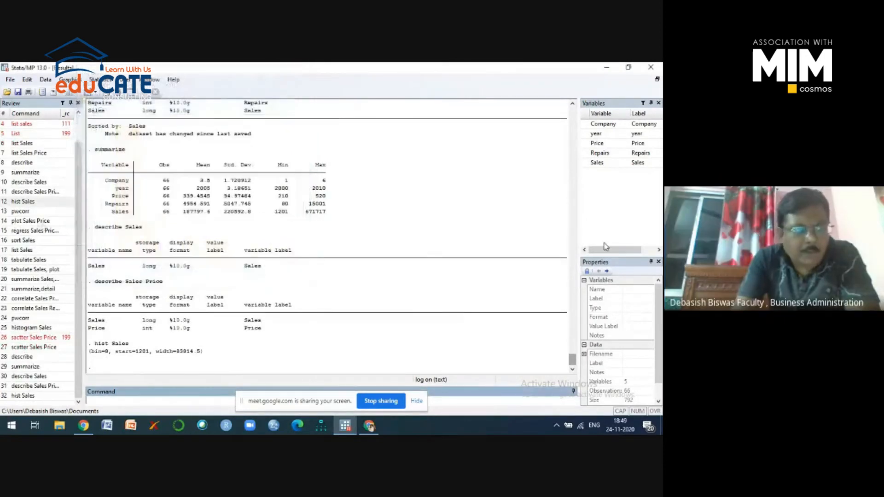
# - Rerun pwcorr from the command history to produce the pairwise correlation matrix of all variables
pyautogui.click(26, 212)
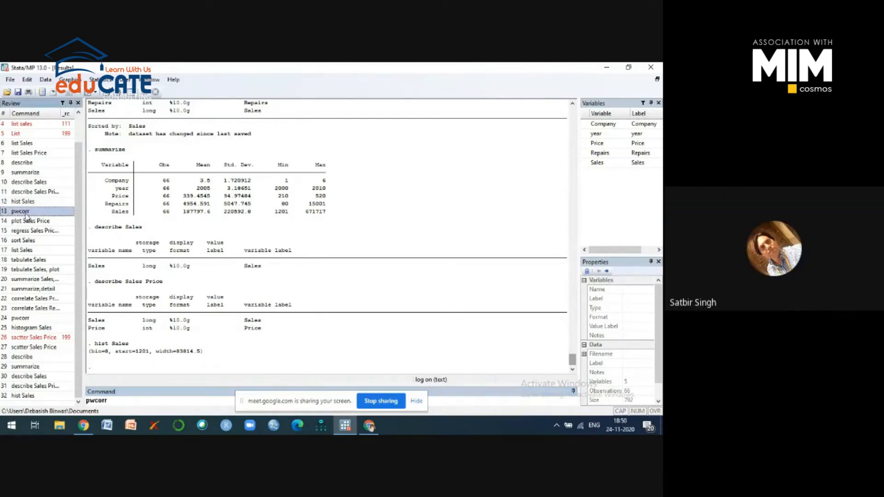
pyautogui.click(123, 402)
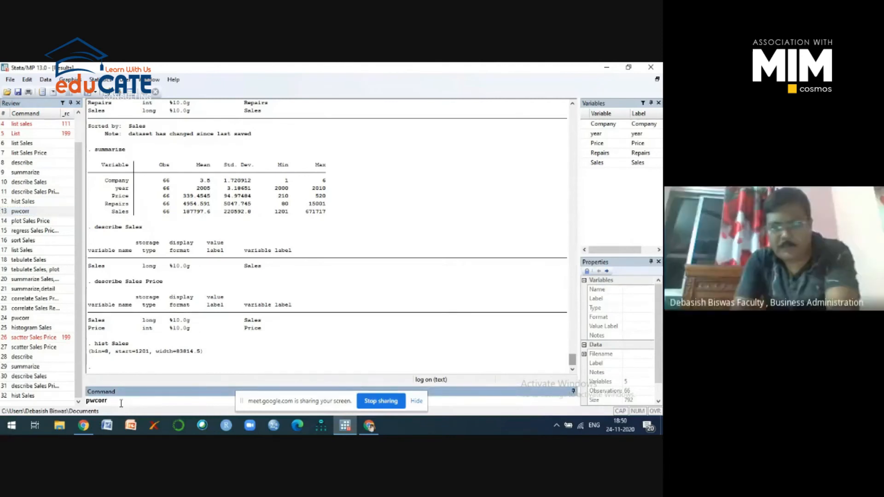
pyautogui.press('Return')
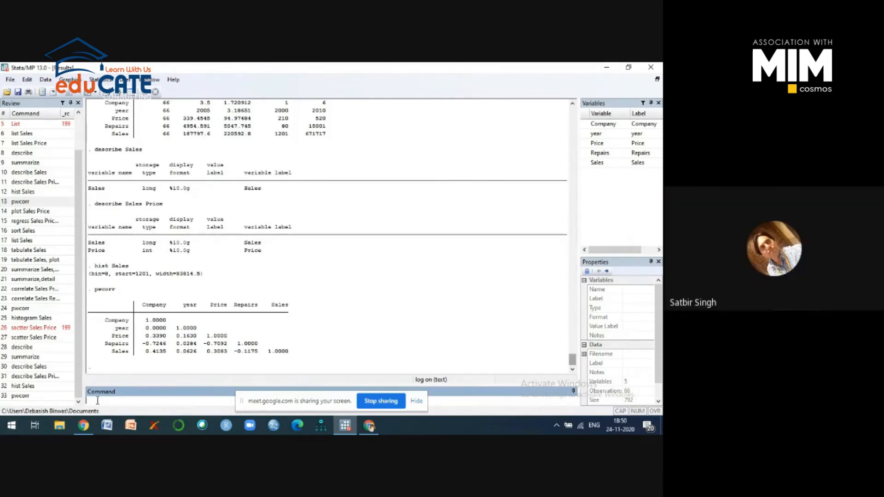
# - Rerun regress Sales Price Repairs from the command history, pointing out the command, the dependent variable and the independent variables before executing
pyautogui.click(30, 223)
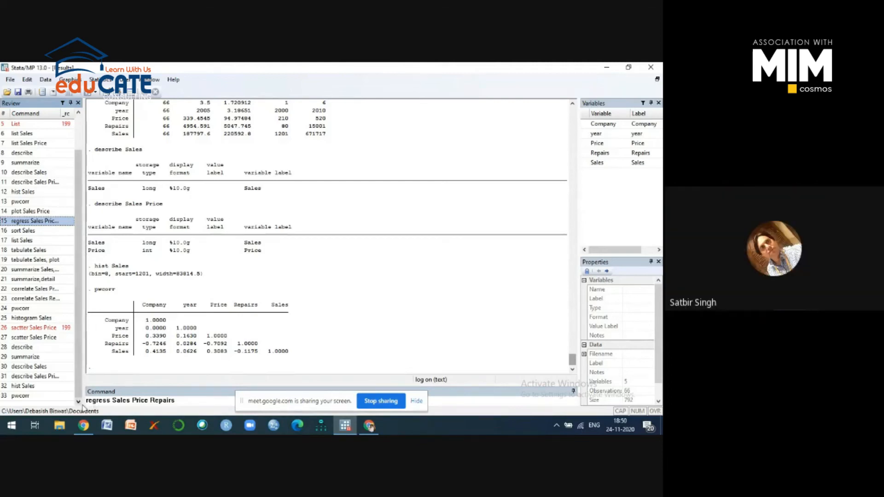
pyautogui.moveTo(109, 401); pyautogui.dragTo(87, 404)
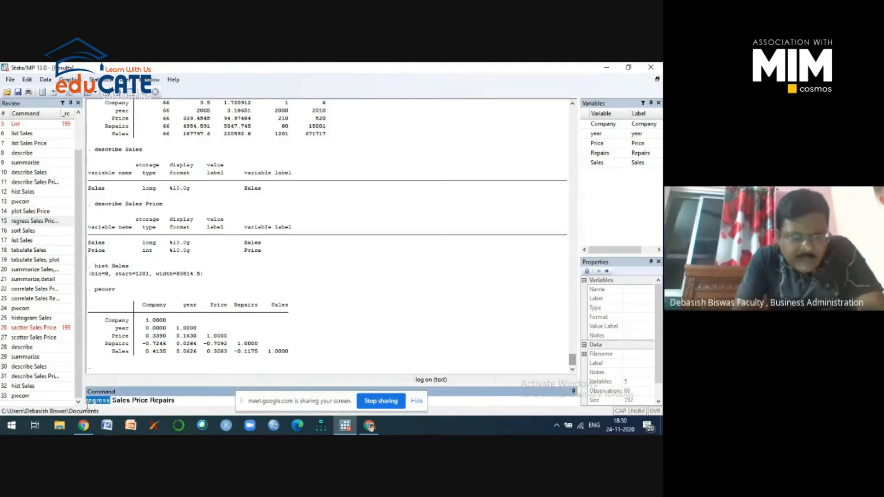
pyautogui.click(184, 364)
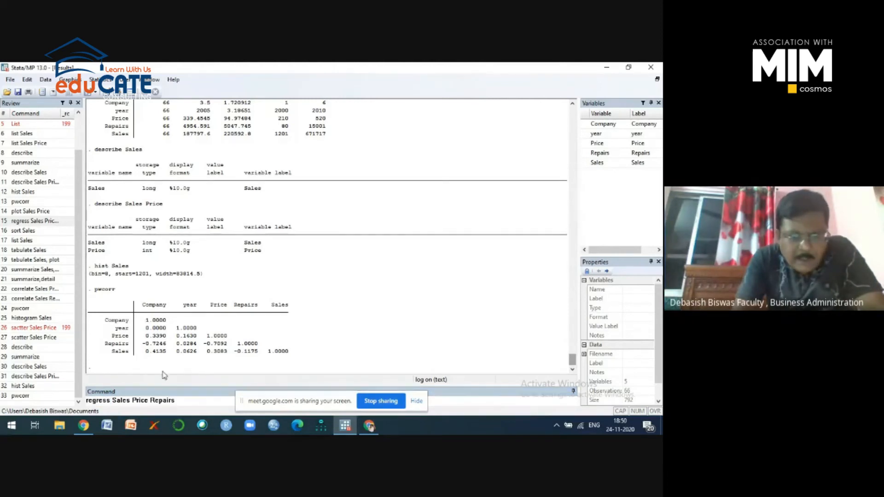
pyautogui.click(114, 401)
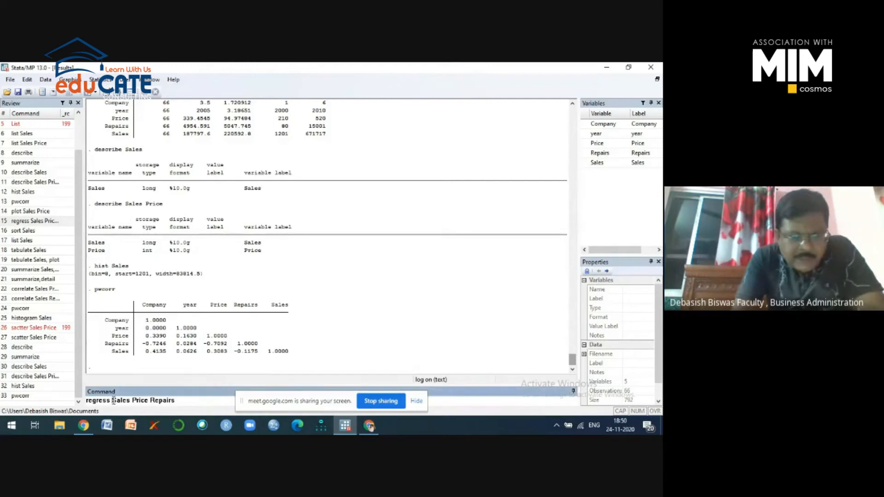
pyautogui.moveTo(123, 401); pyautogui.dragTo(126, 402)
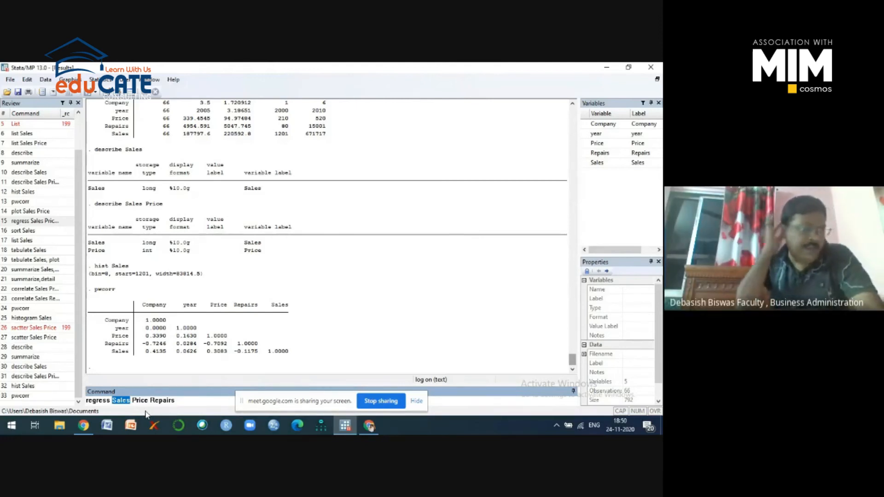
pyautogui.click(386, 257)
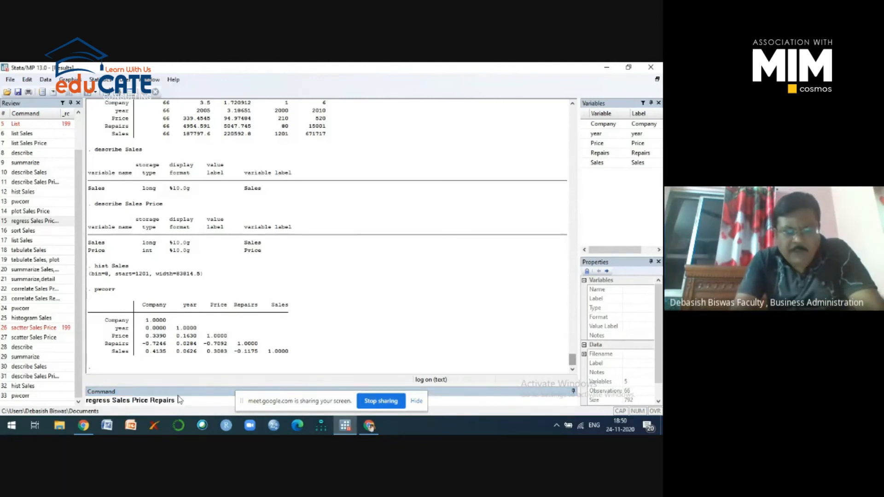
pyautogui.moveTo(132, 401); pyautogui.dragTo(175, 402)
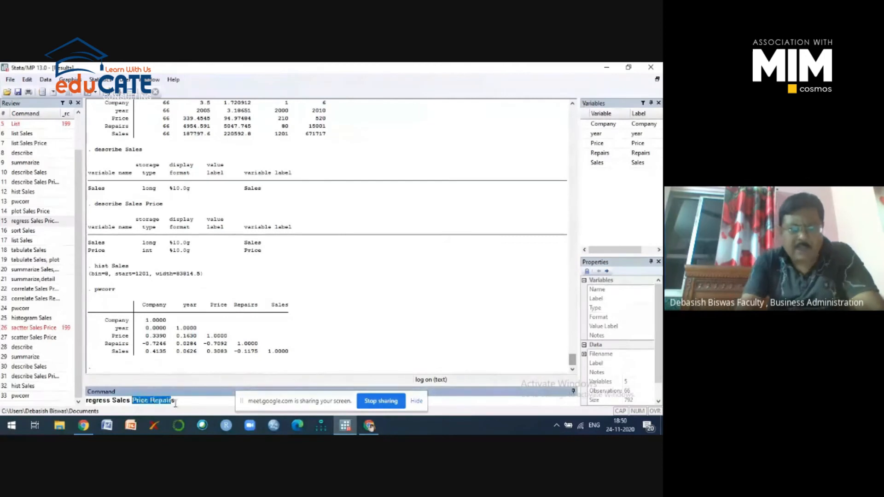
pyautogui.click(205, 364)
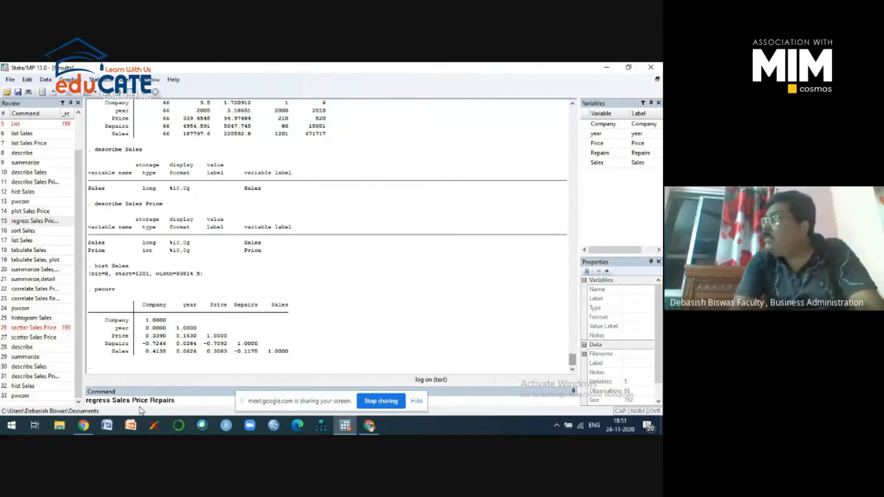
pyautogui.click(179, 403)
pyautogui.press('Return')
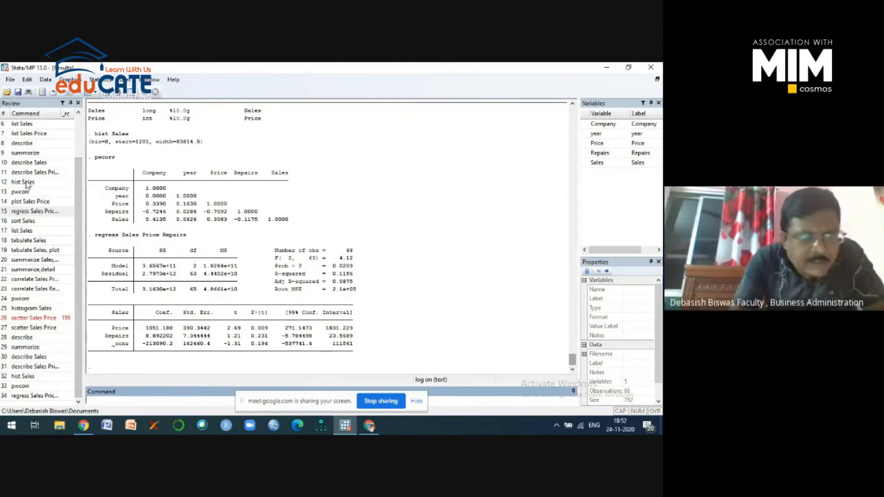
# - Rerun tabulate Sales from the command history and page through the whole frequency table to its end
pyautogui.click(28, 241)
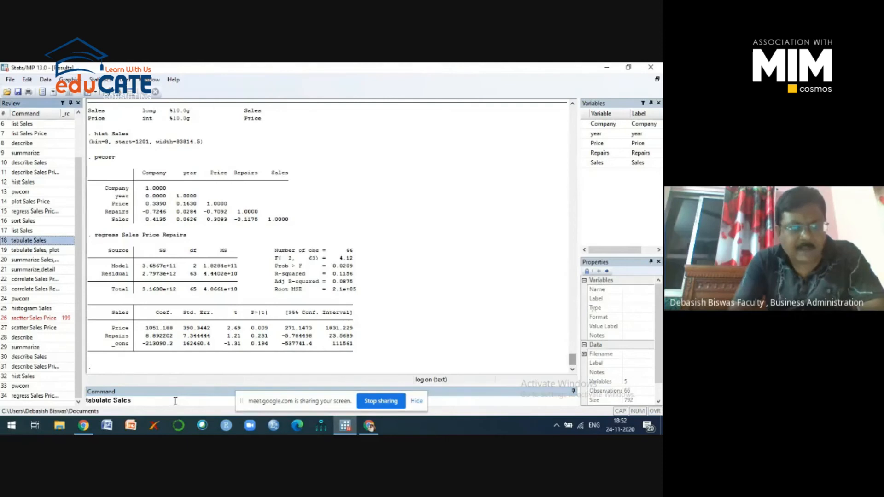
pyautogui.click(136, 403)
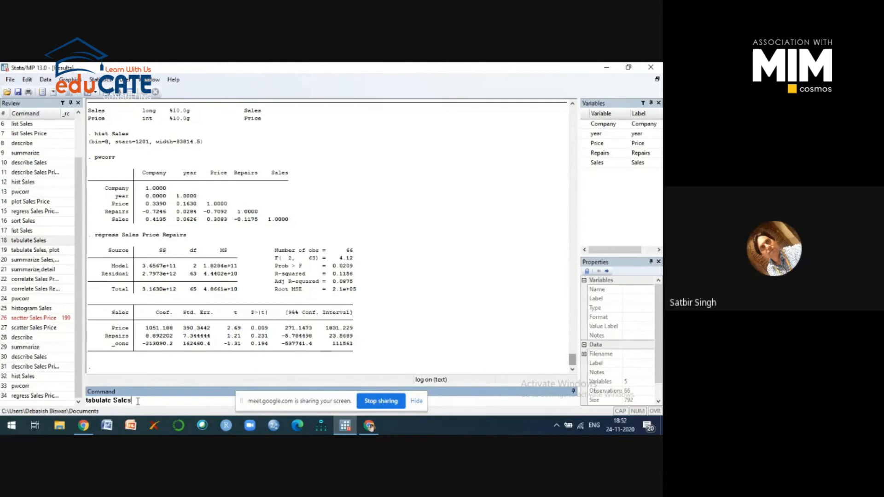
pyautogui.press('Return')
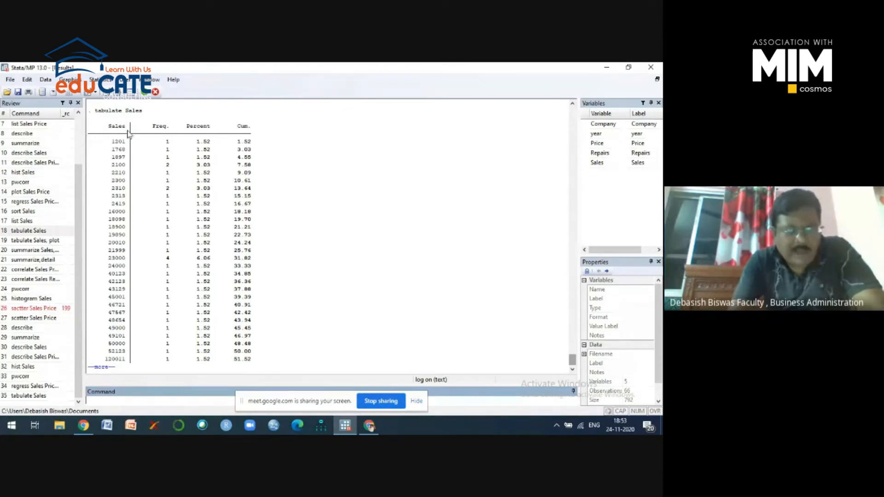
pyautogui.click(104, 368)
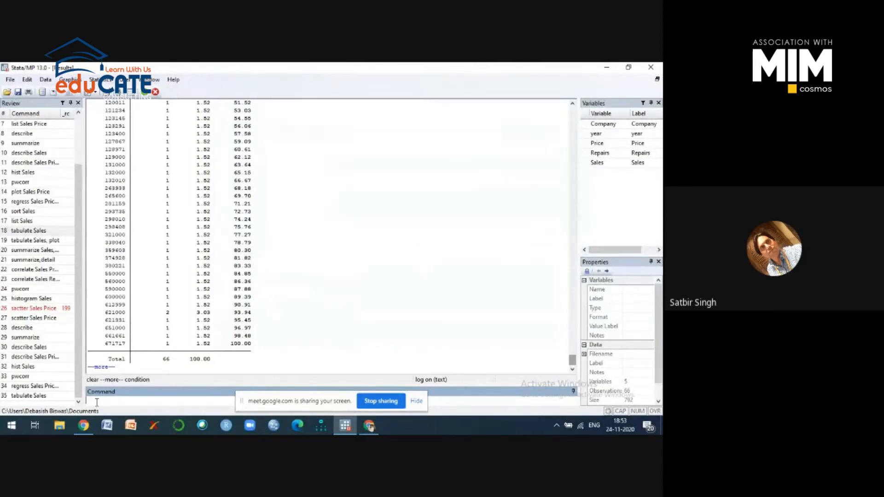
pyautogui.press('space')
# - Close the log with the log close command and exit Stata without saving the changes to the data
pyautogui.write('g')
pyautogui.press('BackSpace')
pyautogui.write('log close')
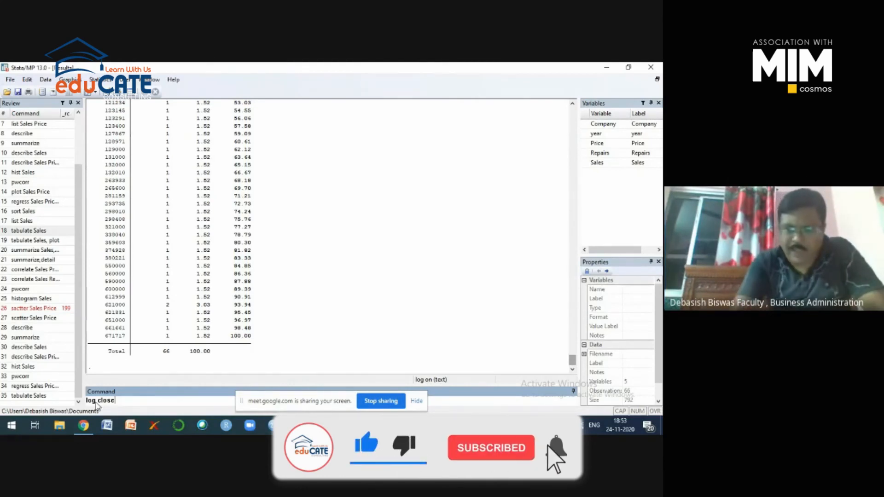
pyautogui.press('Return')
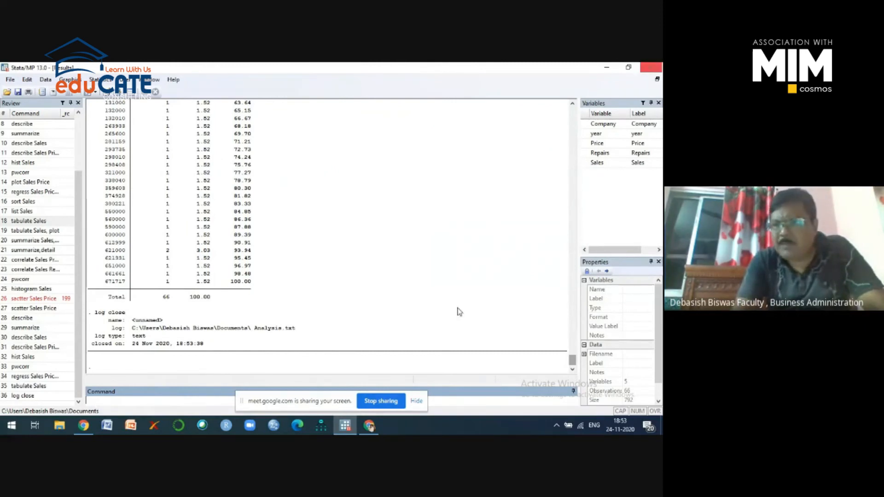
pyautogui.click(650, 68)
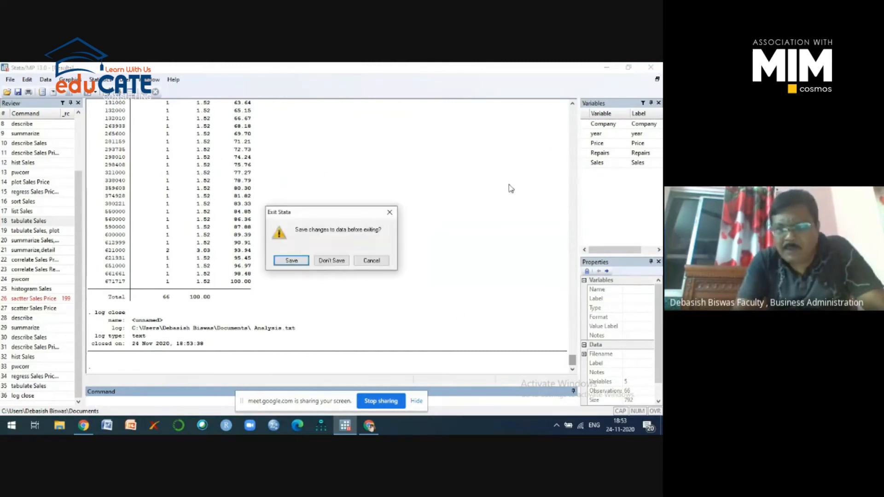
pyautogui.click(332, 260)
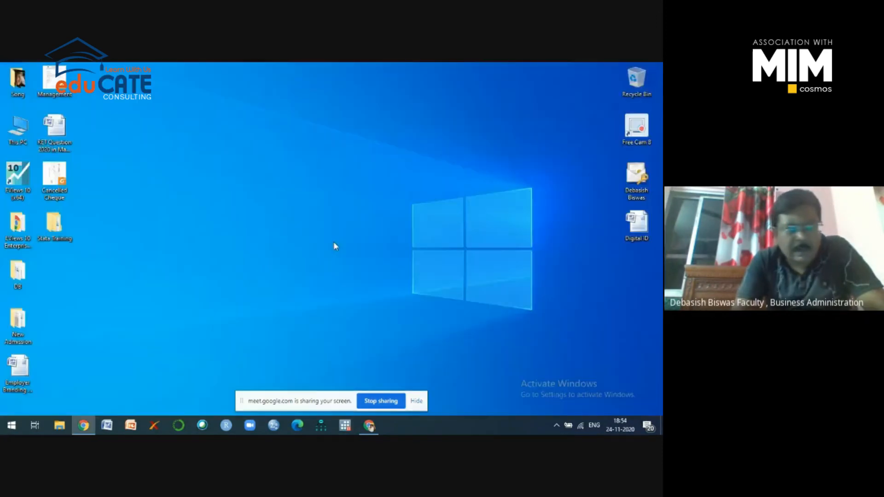
# - Open the Analysis text file from This PC's Documents folder in Notepad and maximize its window
pyautogui.doubleClick(19, 131)
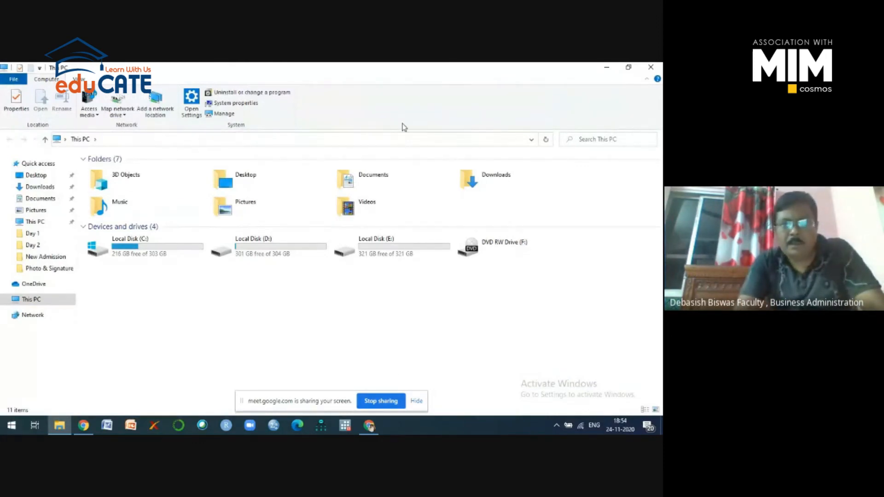
pyautogui.doubleClick(370, 183)
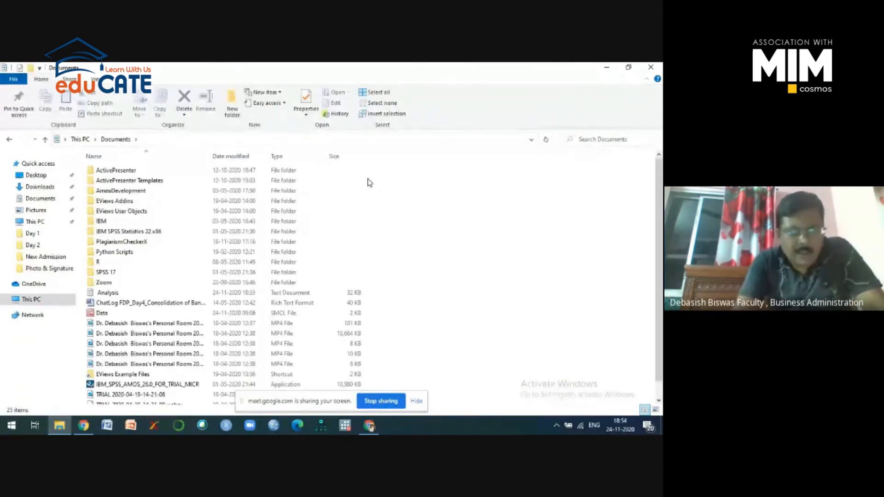
pyautogui.doubleClick(108, 295)
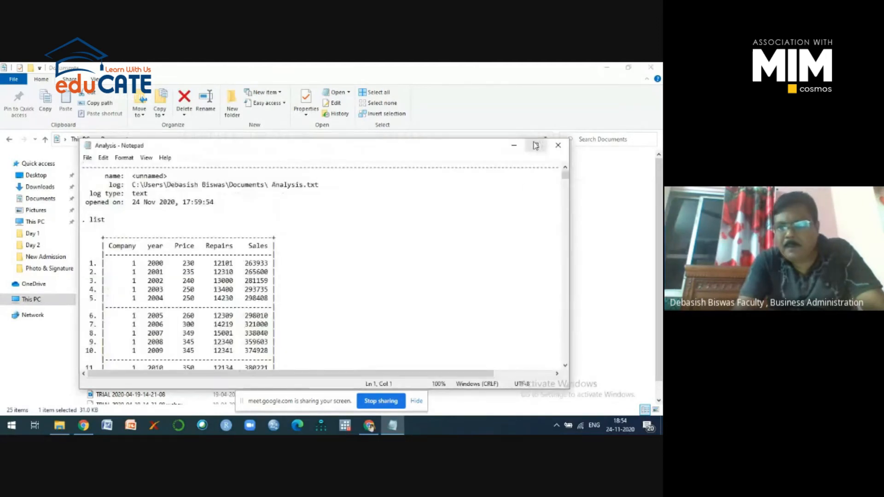
pyautogui.click(537, 146)
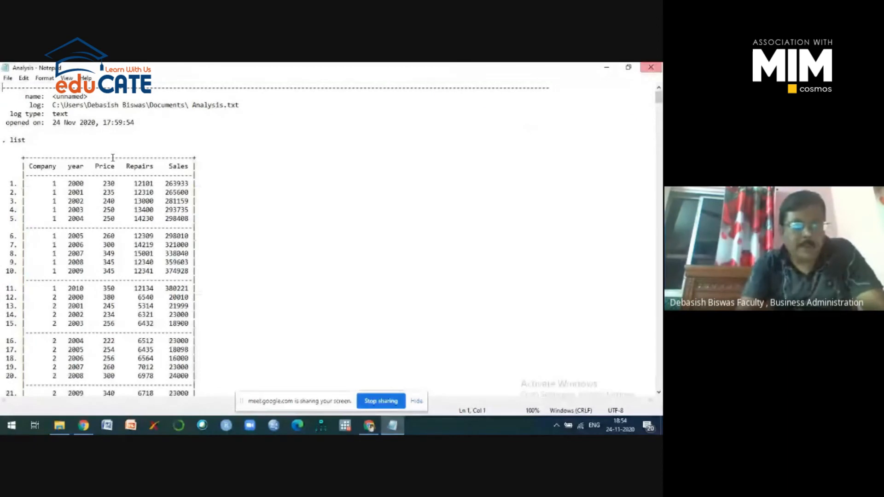
# - Review the logged output from the first list command through describe, summarize, hist, pwcorr and plot to the regress Sales Price Repairs results
pyautogui.scroll(-20, 83, 214)
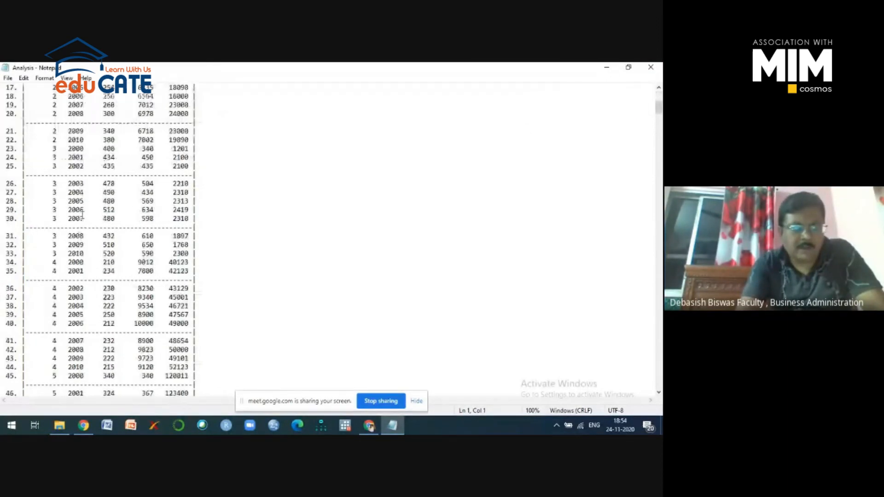
pyautogui.scroll(-11, 82, 215)
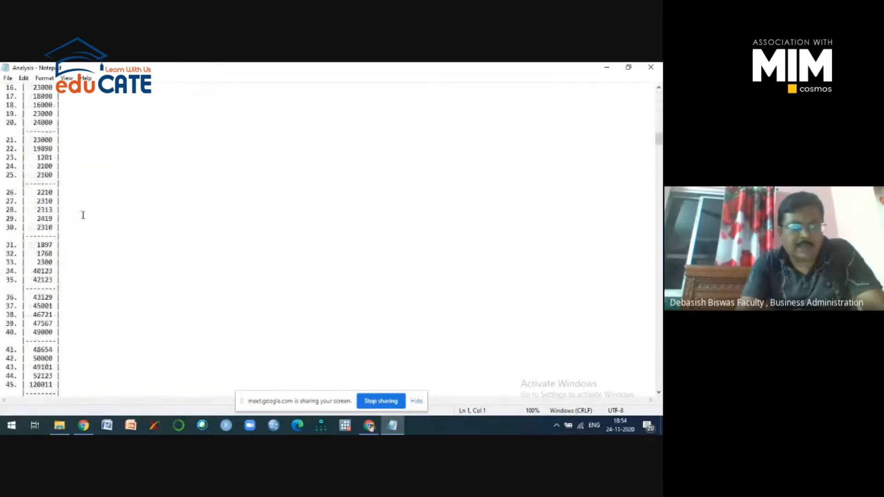
pyautogui.scroll(-13, 82, 214)
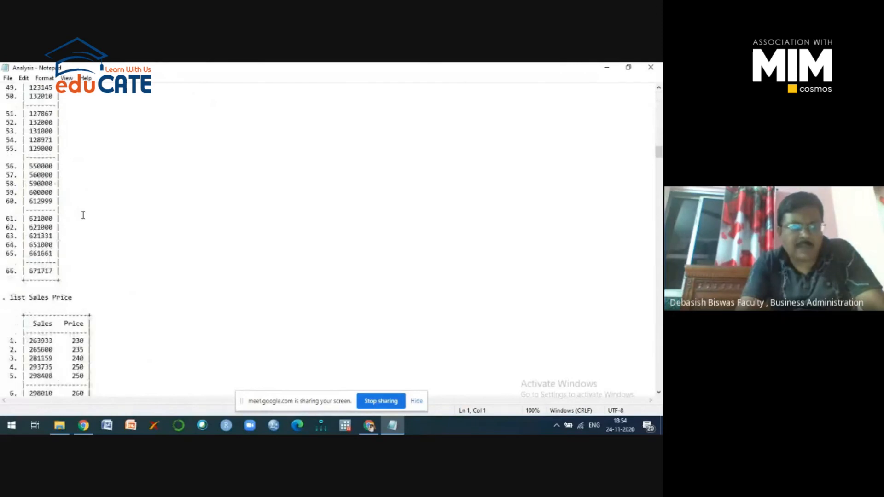
pyautogui.scroll(-4, 83, 214)
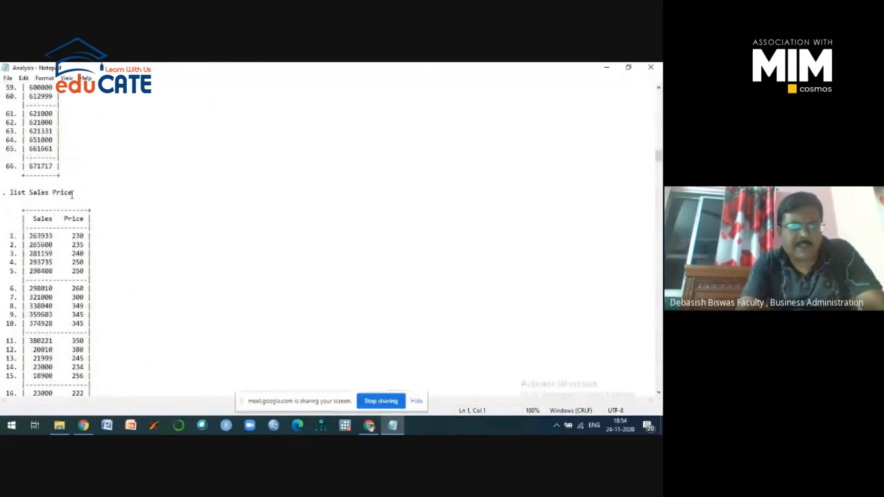
pyautogui.scroll(-20, 72, 194)
pyautogui.scroll(-7, 72, 199)
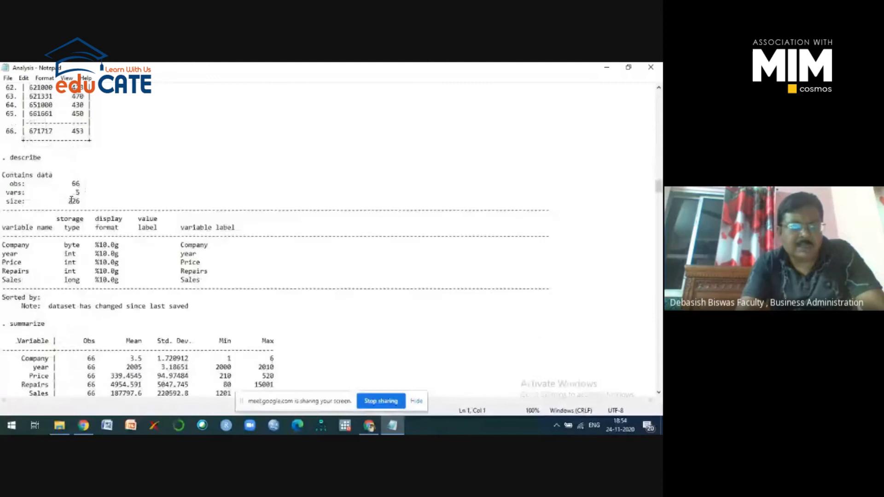
pyautogui.scroll(-7, 73, 187)
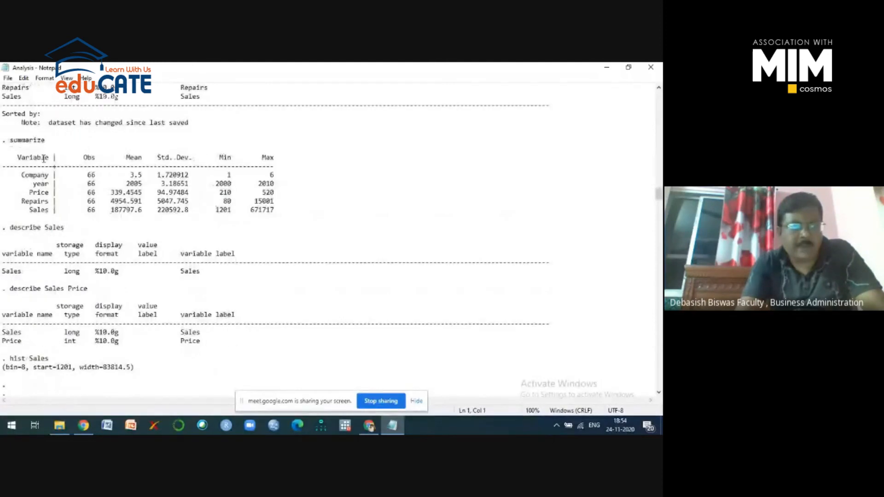
pyautogui.scroll(-6, 74, 146)
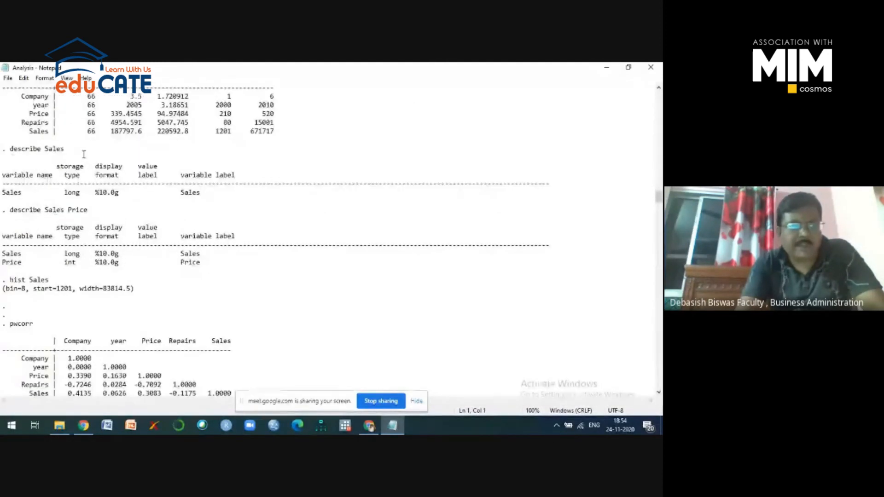
pyautogui.scroll(-2, 77, 224)
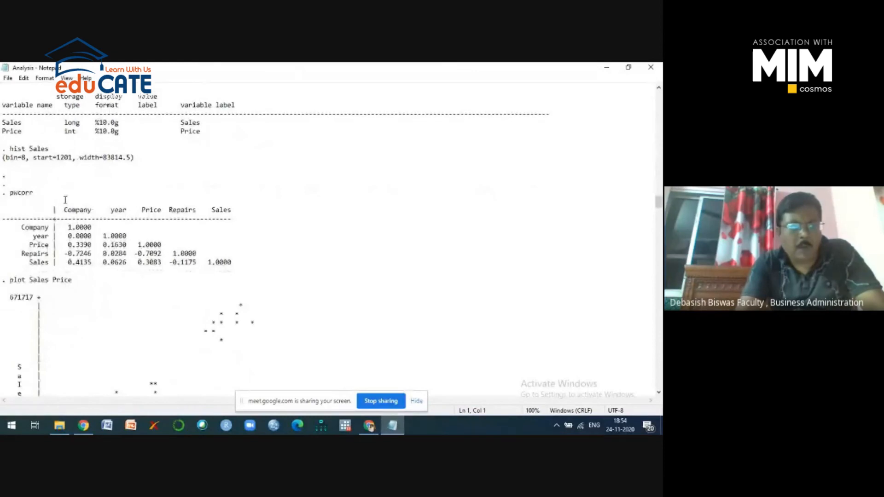
pyautogui.scroll(-5, 47, 196)
pyautogui.scroll(-7, 74, 157)
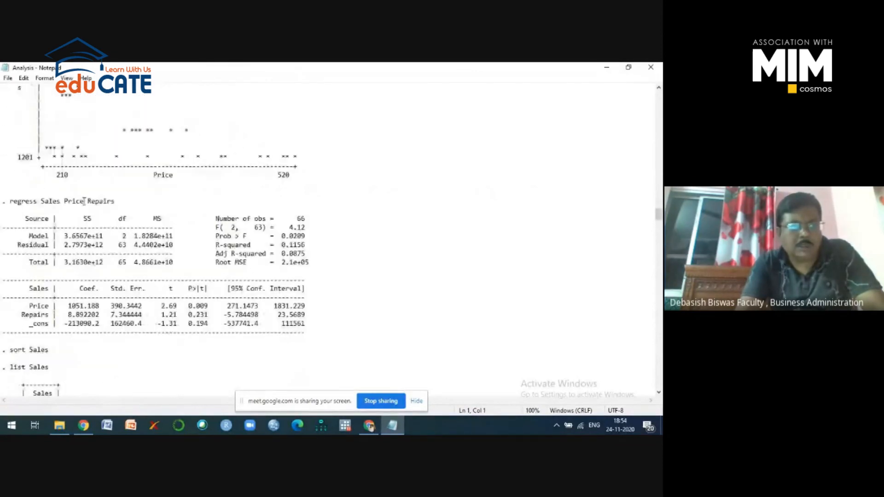
# - Review the rest of the log, from sort Sales through the tabulate, summarize detail and correlate results to the closing log close entry
pyautogui.scroll(-6, 91, 227)
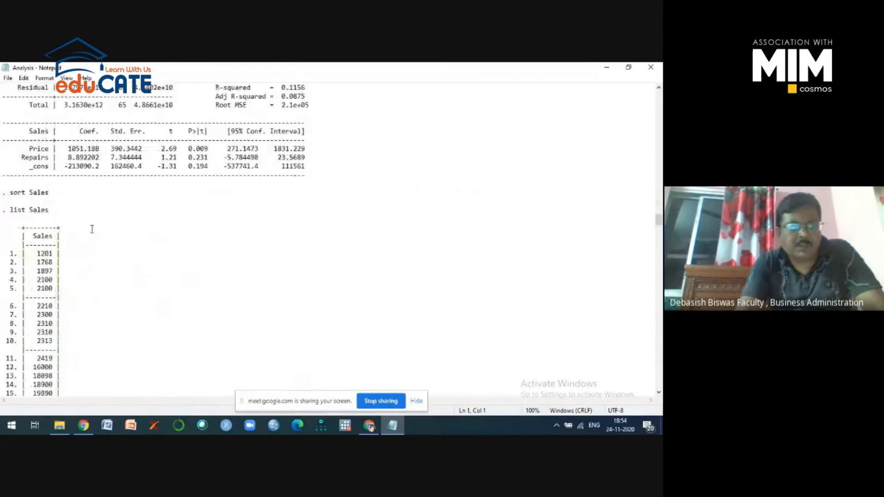
pyautogui.scroll(-3, 42, 179)
pyautogui.scroll(-20, 109, 205)
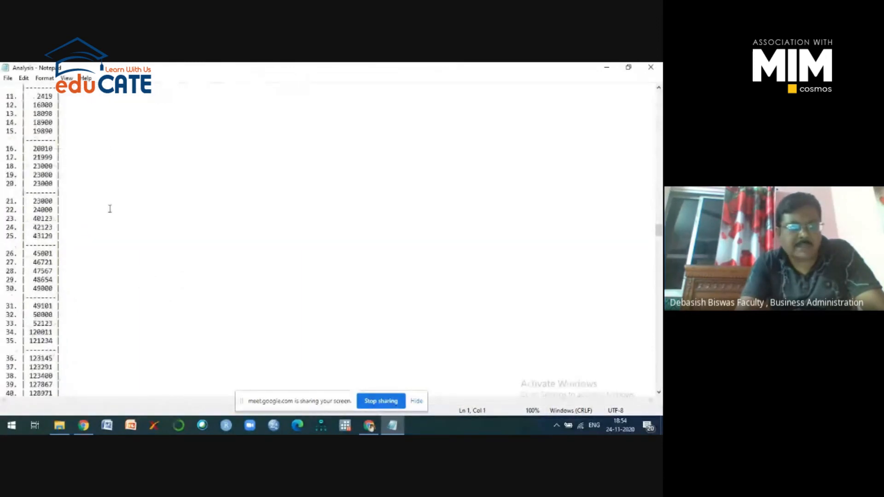
pyautogui.scroll(-7, 110, 208)
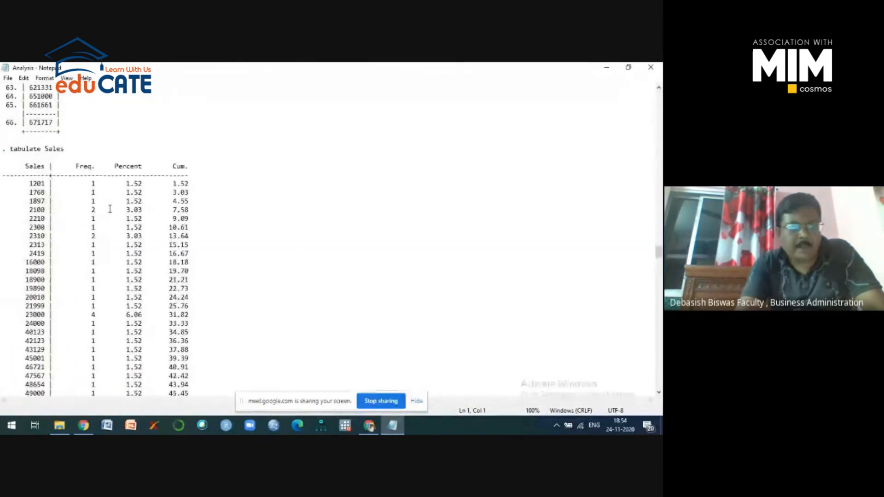
pyautogui.scroll(-10, 110, 209)
pyautogui.scroll(-13, 110, 208)
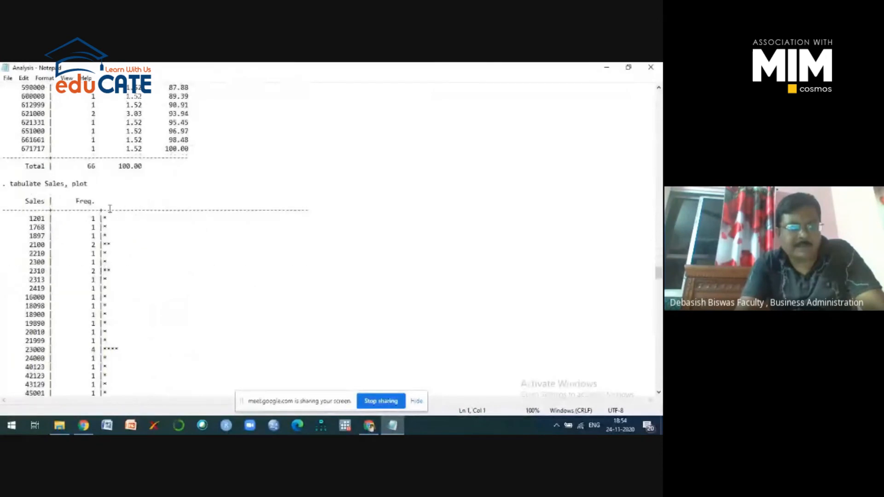
pyautogui.scroll(-13, 128, 209)
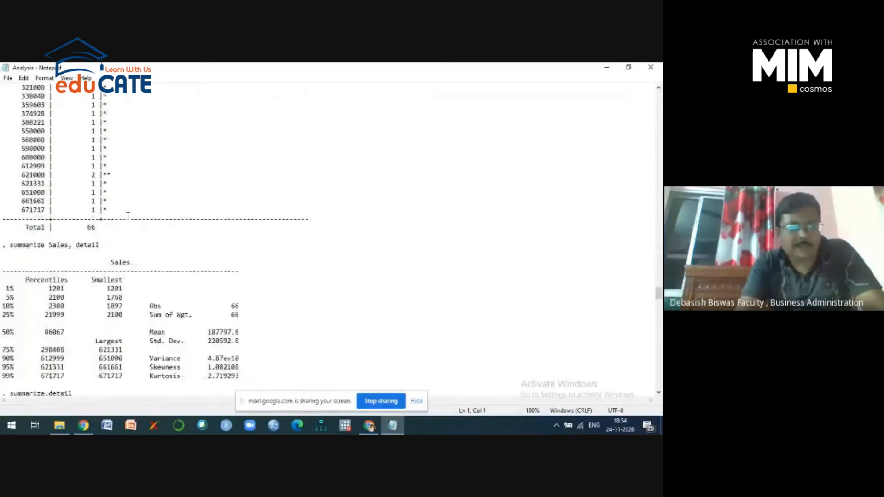
pyautogui.scroll(-20, 128, 216)
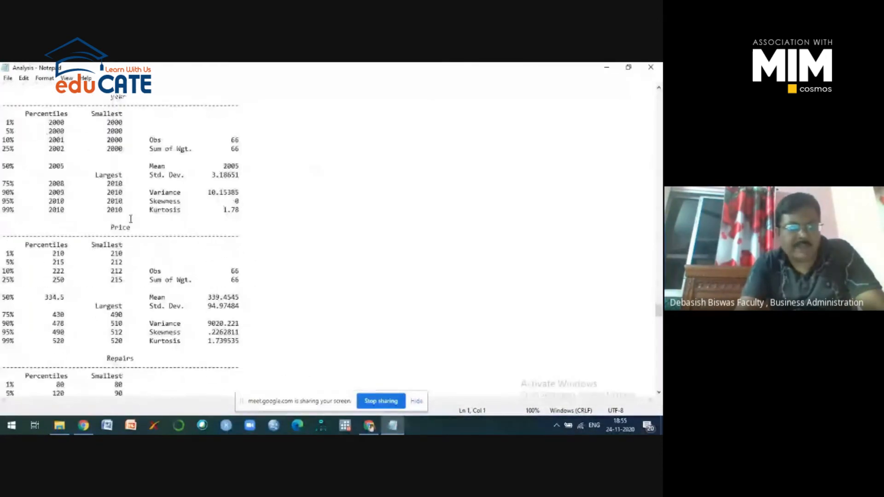
pyautogui.scroll(-20, 131, 221)
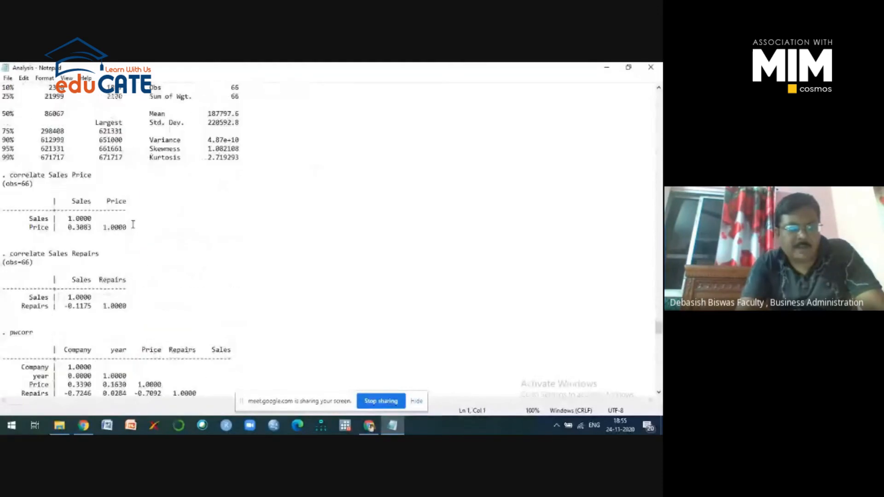
pyautogui.scroll(-10, 132, 225)
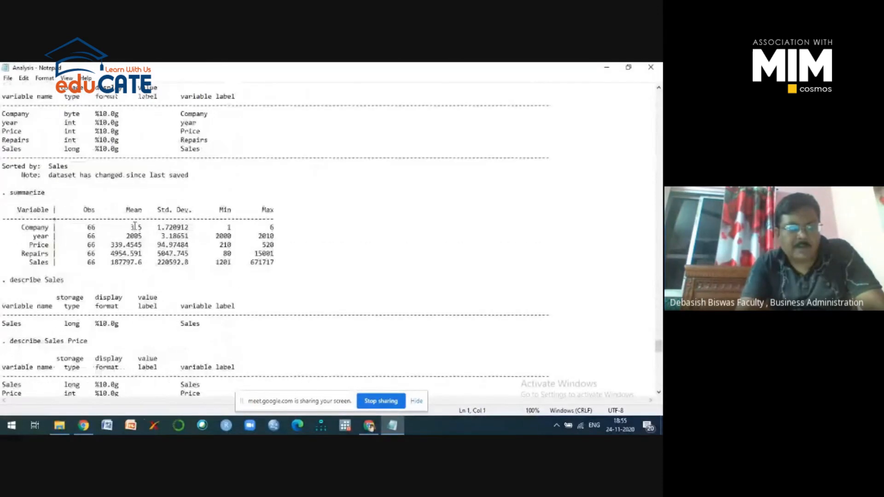
pyautogui.scroll(-20, 134, 225)
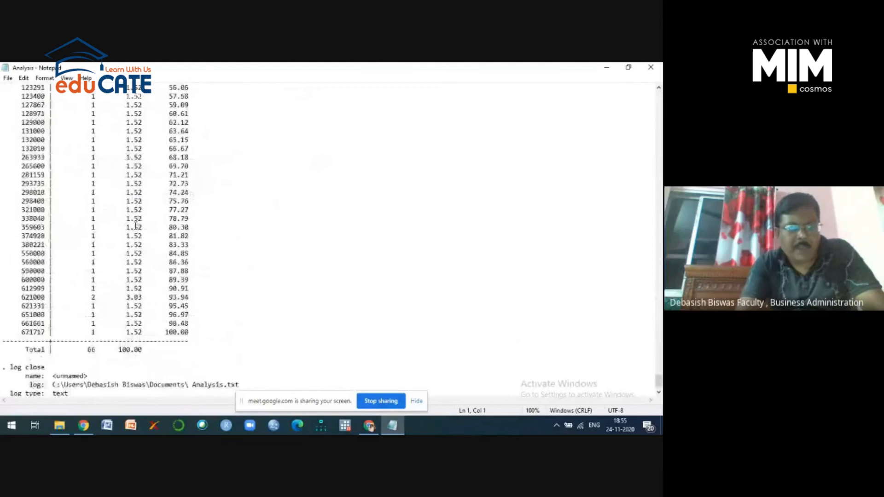
pyautogui.scroll(-2, 135, 226)
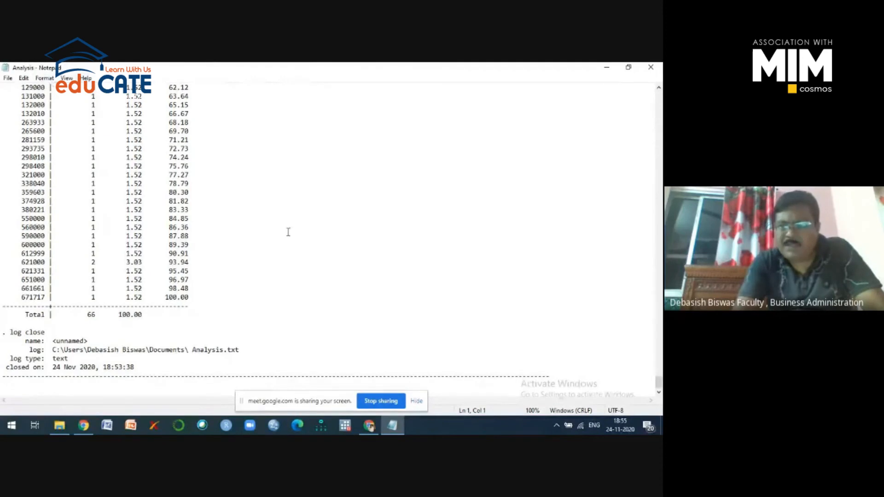
# - Go back up through the log to the first regress Sales Price Repairs output, and close the Analysis file
pyautogui.scroll(7, 288, 232)
pyautogui.scroll(20, 297, 232)
pyautogui.scroll(-15, 297, 233)
pyautogui.scroll(20, 297, 235)
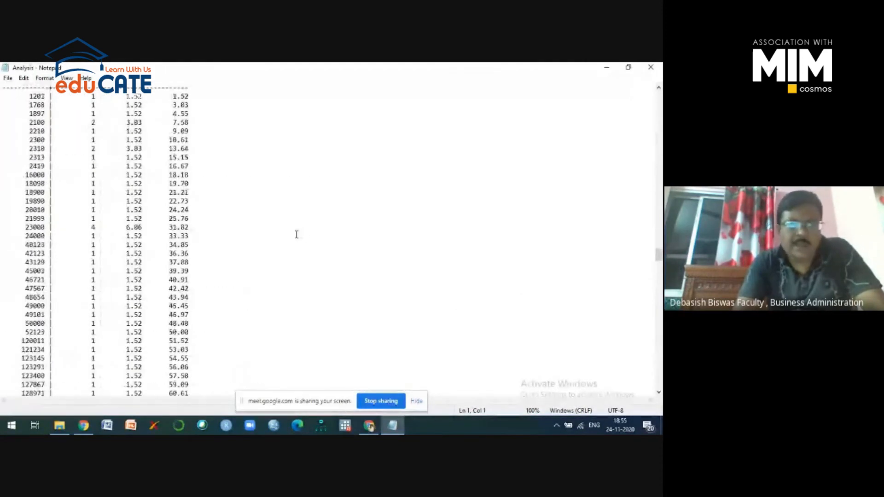
pyautogui.scroll(8, 296, 234)
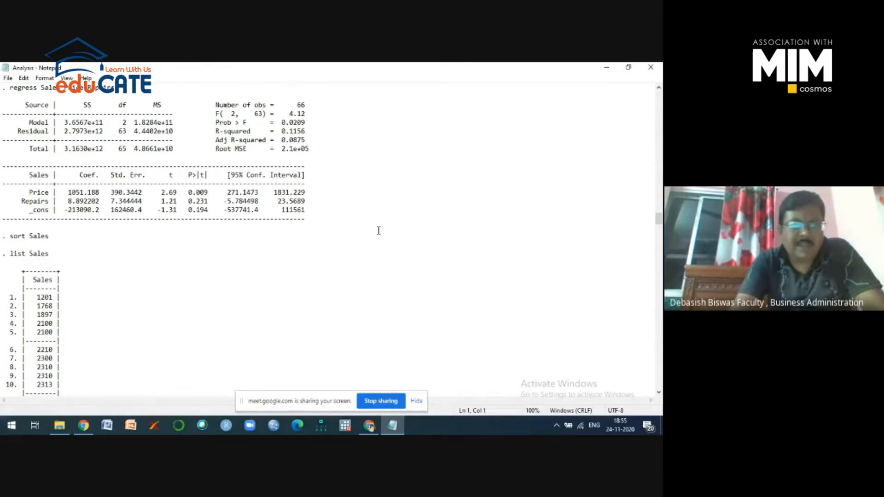
pyautogui.click(651, 68)
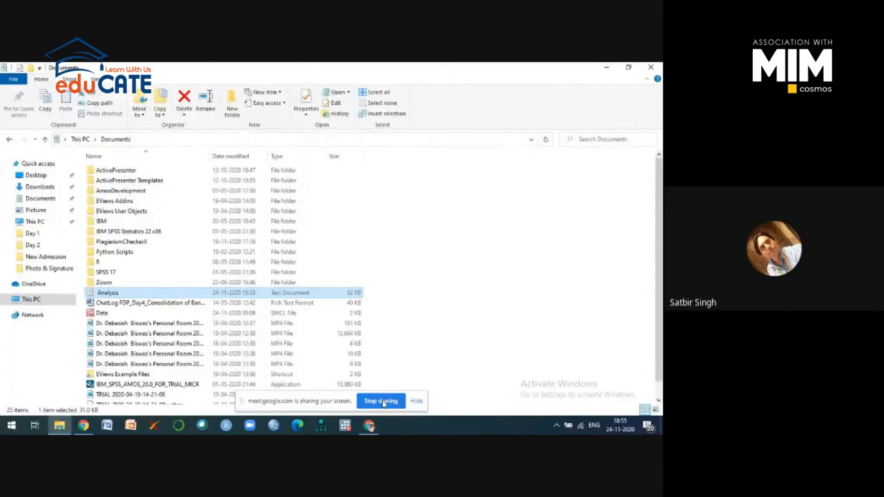
# - Reopen the Analysis text file from the Documents folder in a maximized window and look through it to the plot Sales Price output
pyautogui.doubleClick(147, 295)
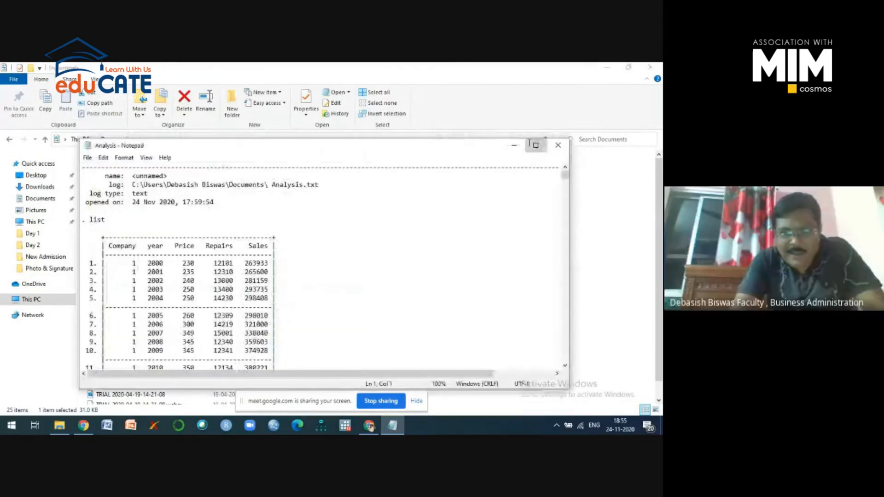
pyautogui.click(534, 144)
pyautogui.scroll(-15, 465, 230)
pyautogui.scroll(-20, 459, 264)
pyautogui.scroll(-15, 458, 264)
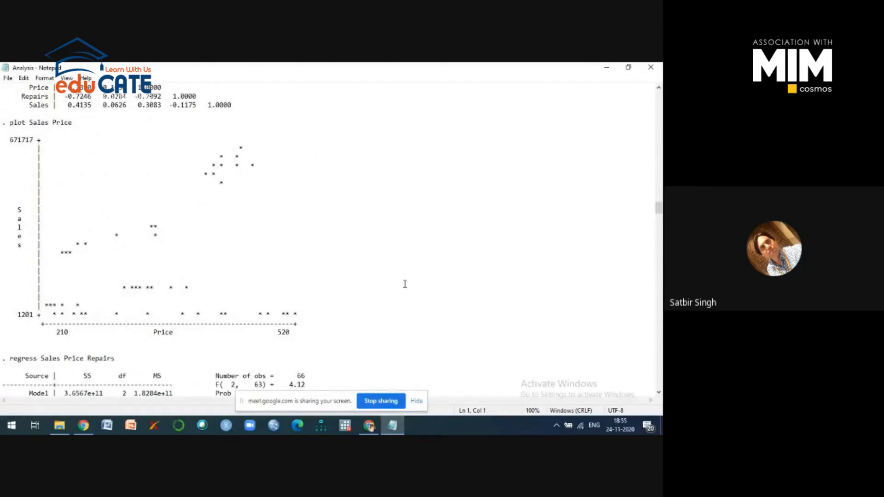
# - Stop sharing the screen in the Google Meet call
pyautogui.click(378, 402)
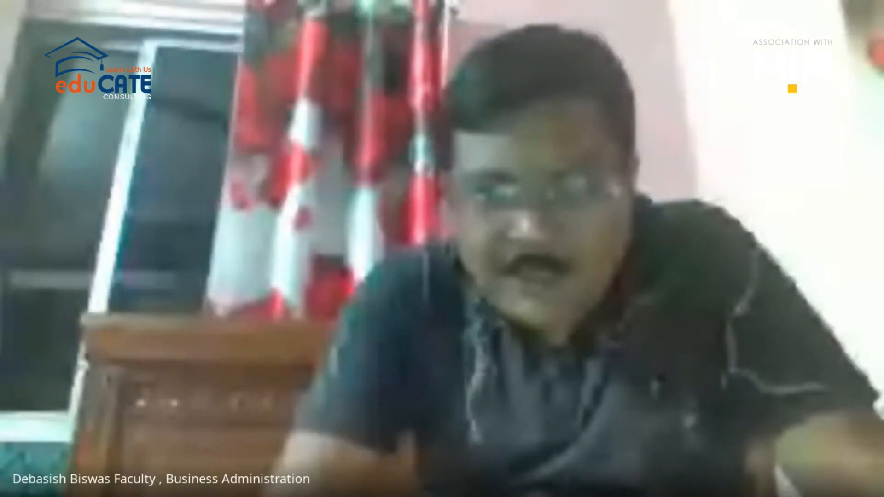